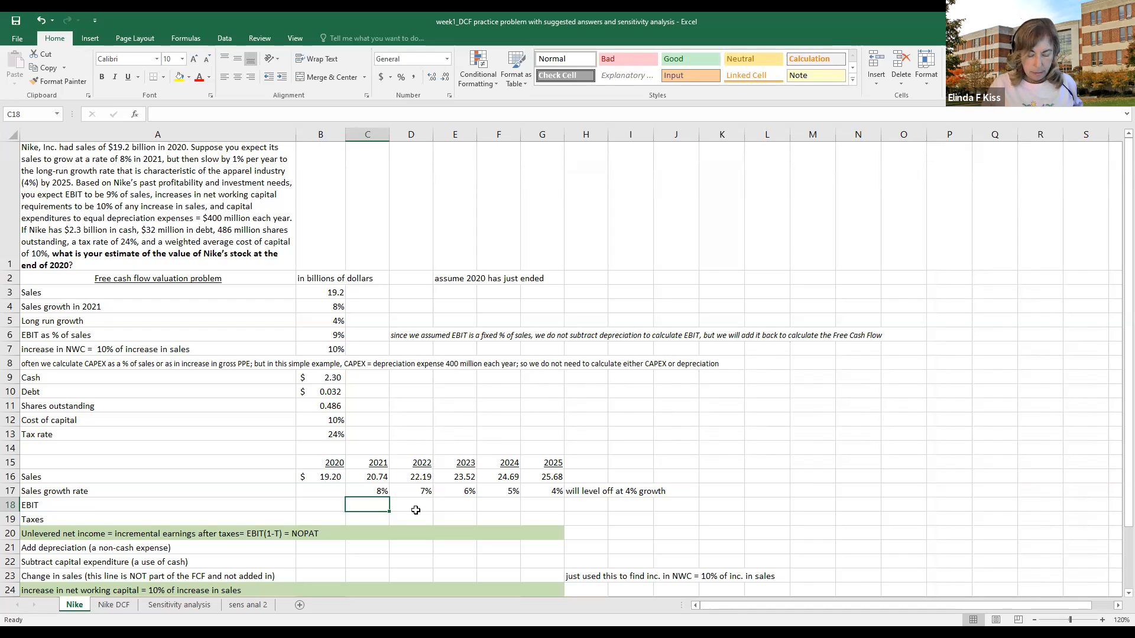
- Calculate 2021 EBIT in C18 as the EBIT percentage of sales times 2021 sales, using =B6*C16
type("=")
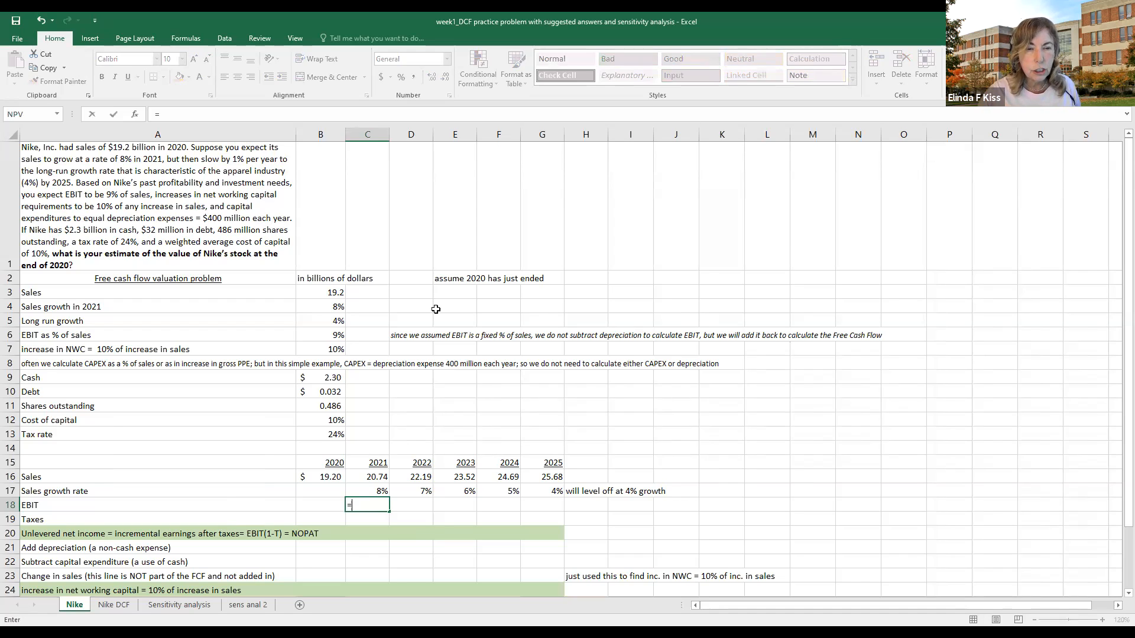
left_click(340, 337)
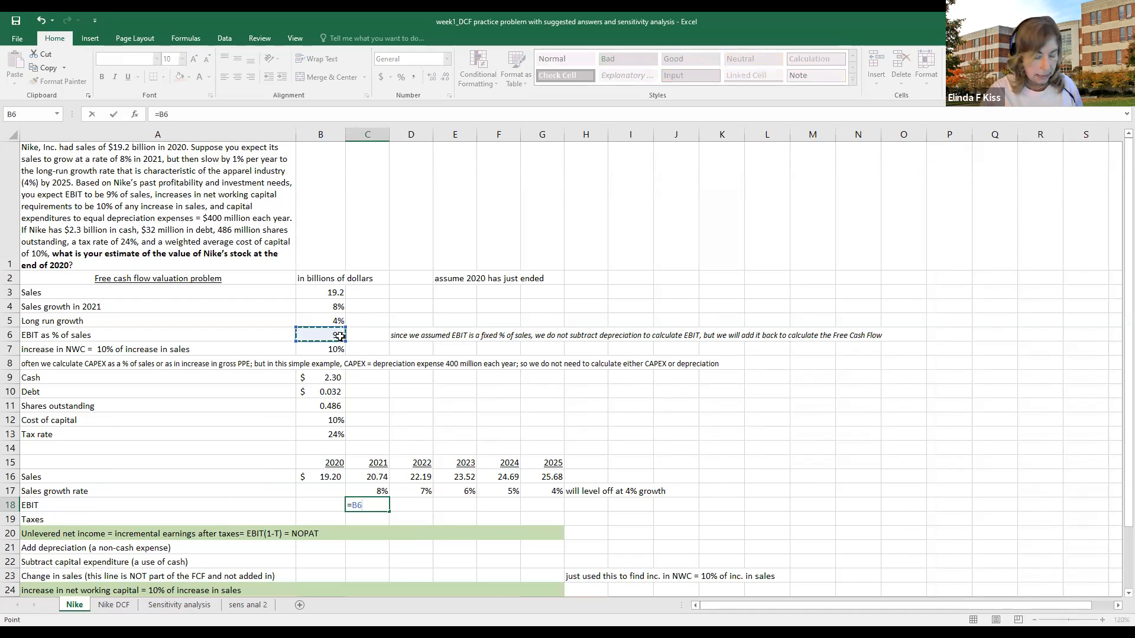
type("*")
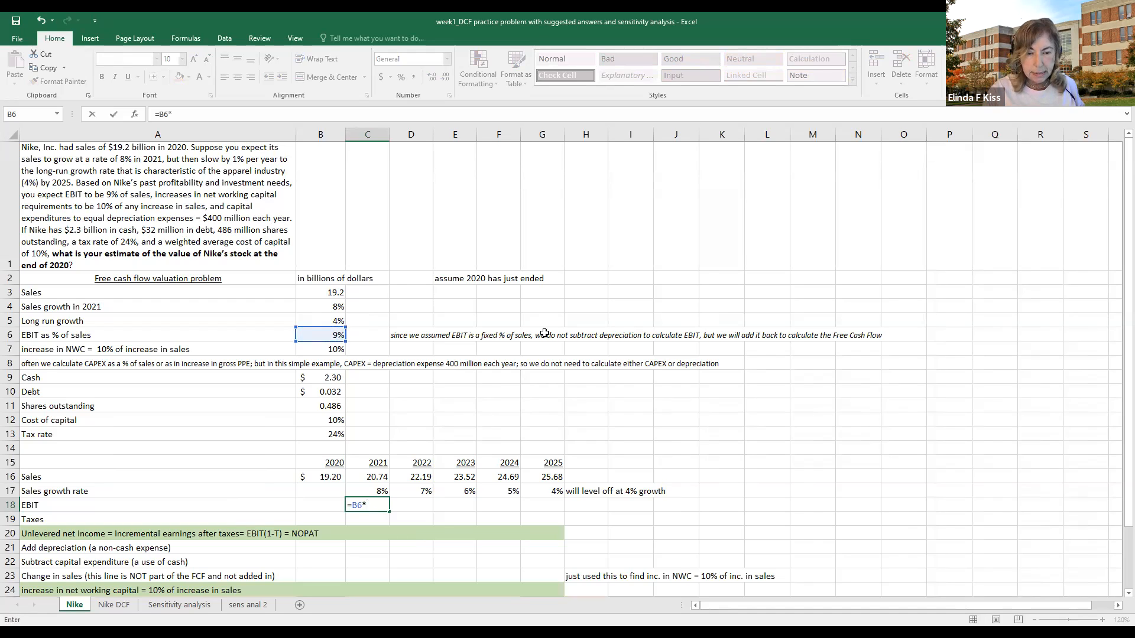
left_click(379, 477)
key("Return")
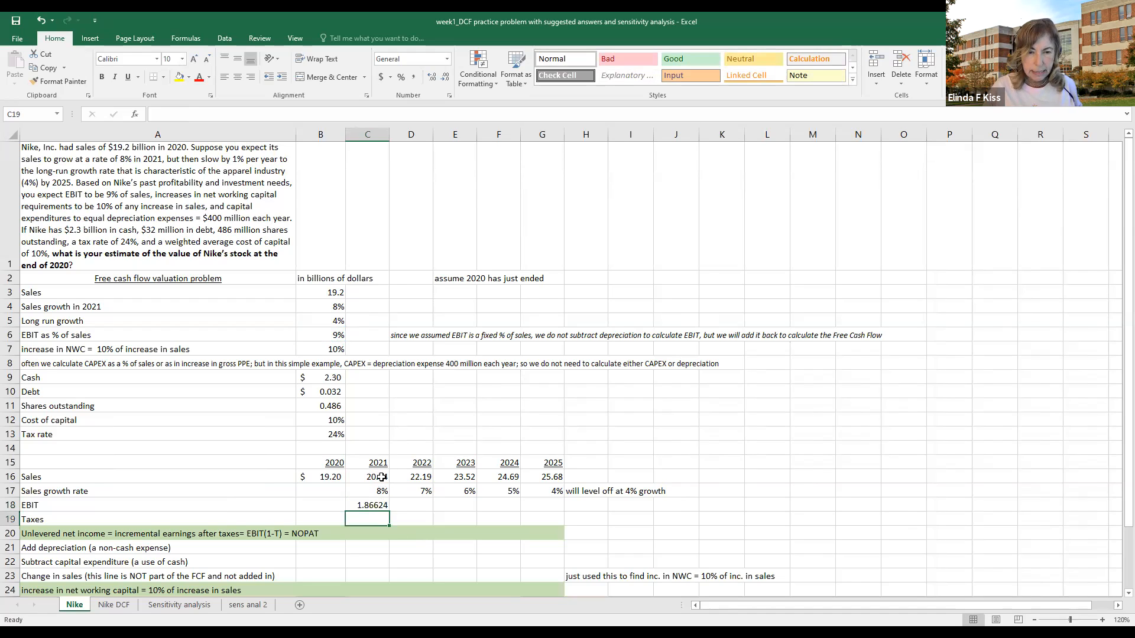
- Make the B6 reference absolute in the 2021 EBIT formula, giving =$B$6*C16, and fill it across through 2025
key("Up")
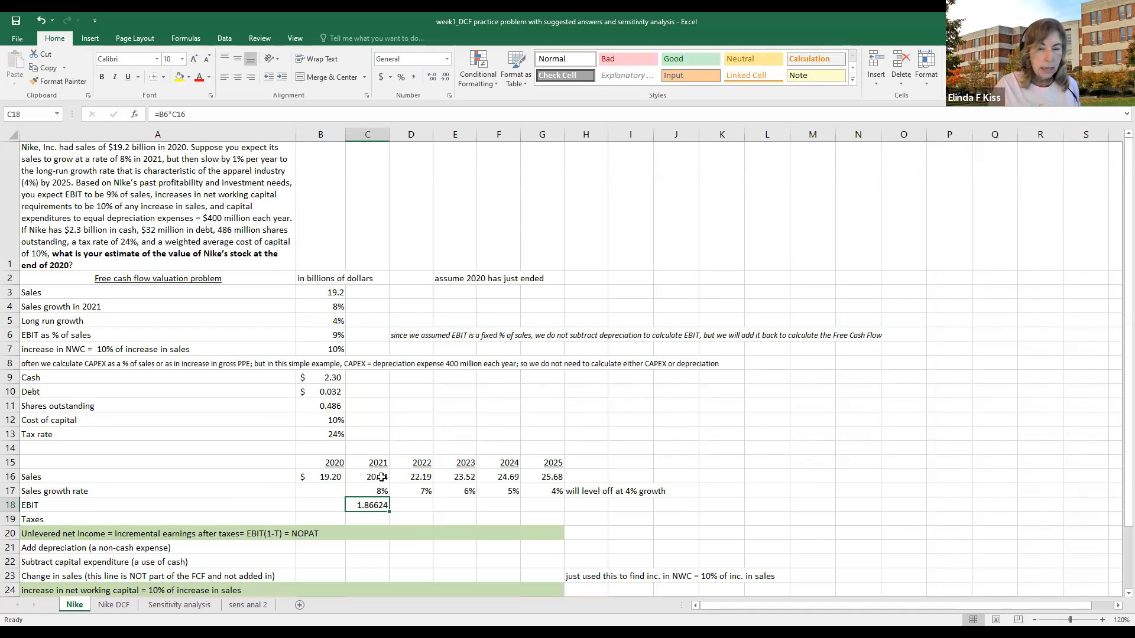
left_click(162, 117)
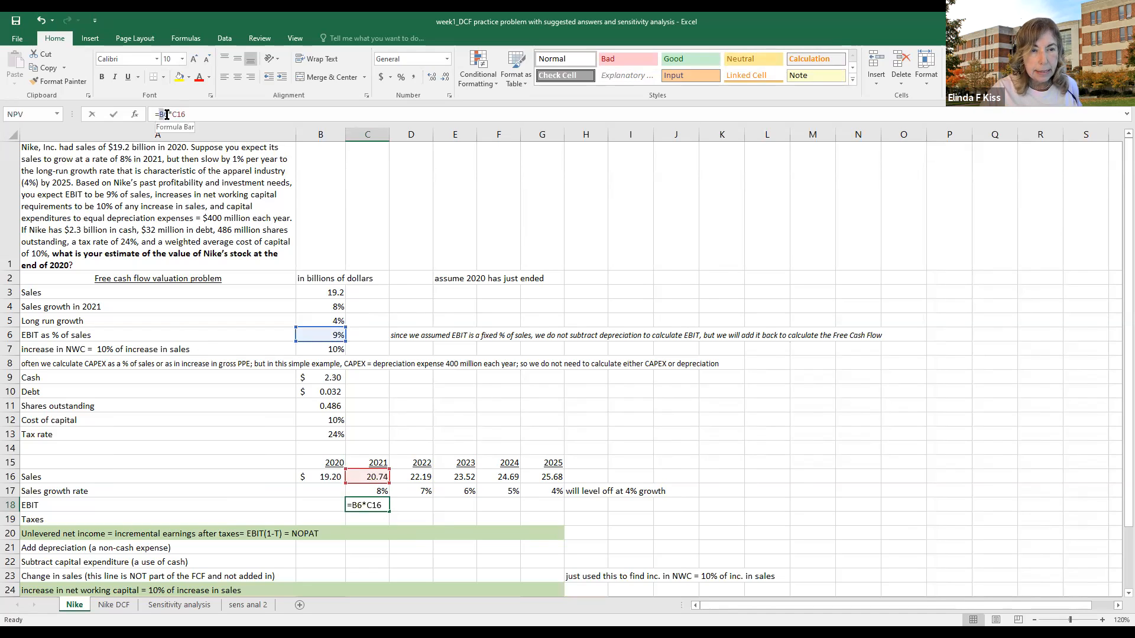
double_click(169, 114)
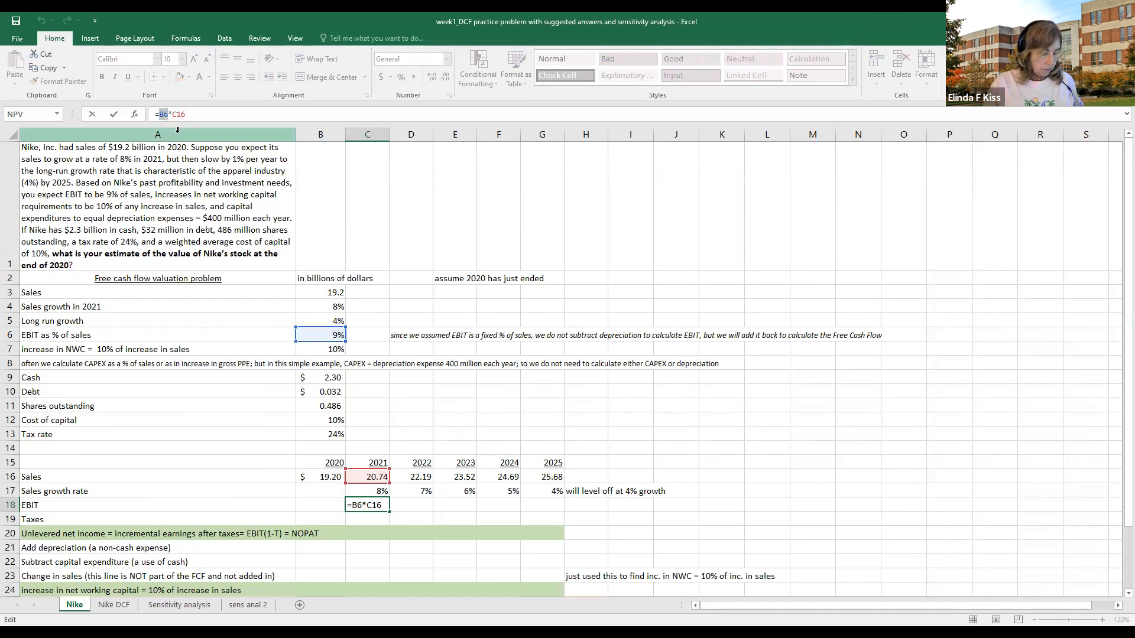
key("F4")
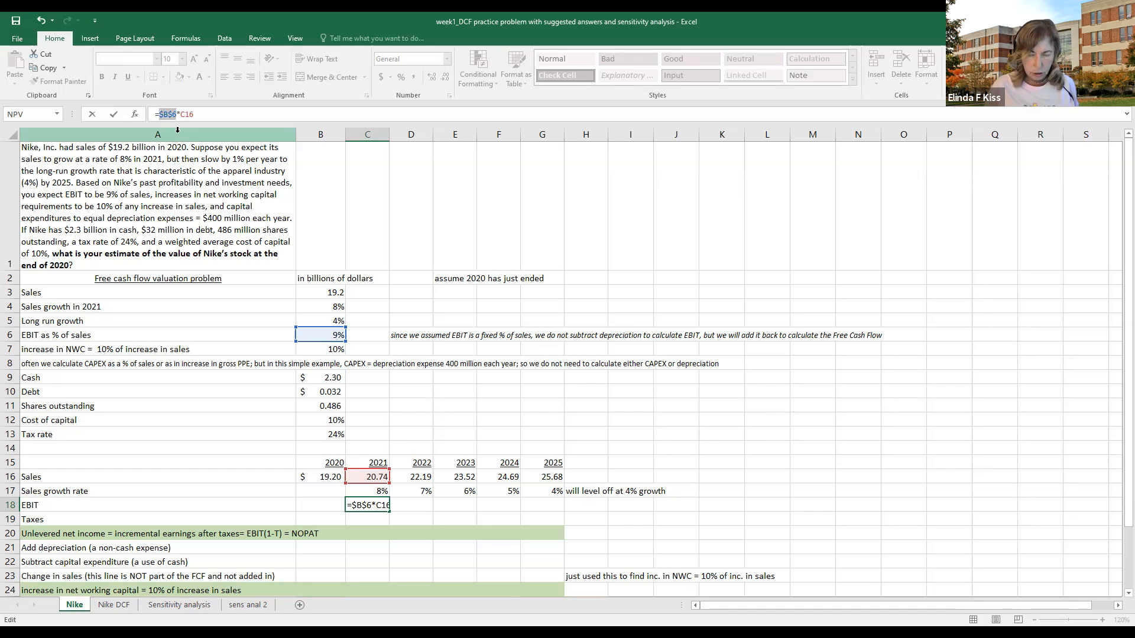
key("Return")
key("Up")
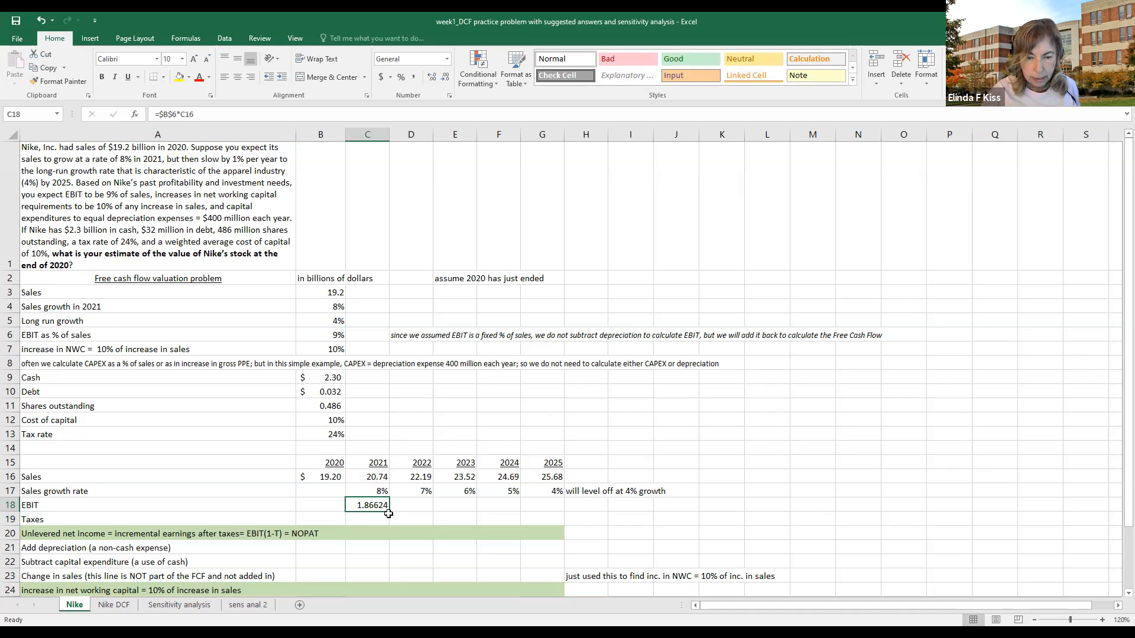
left_click_drag(390, 510, 552, 515)
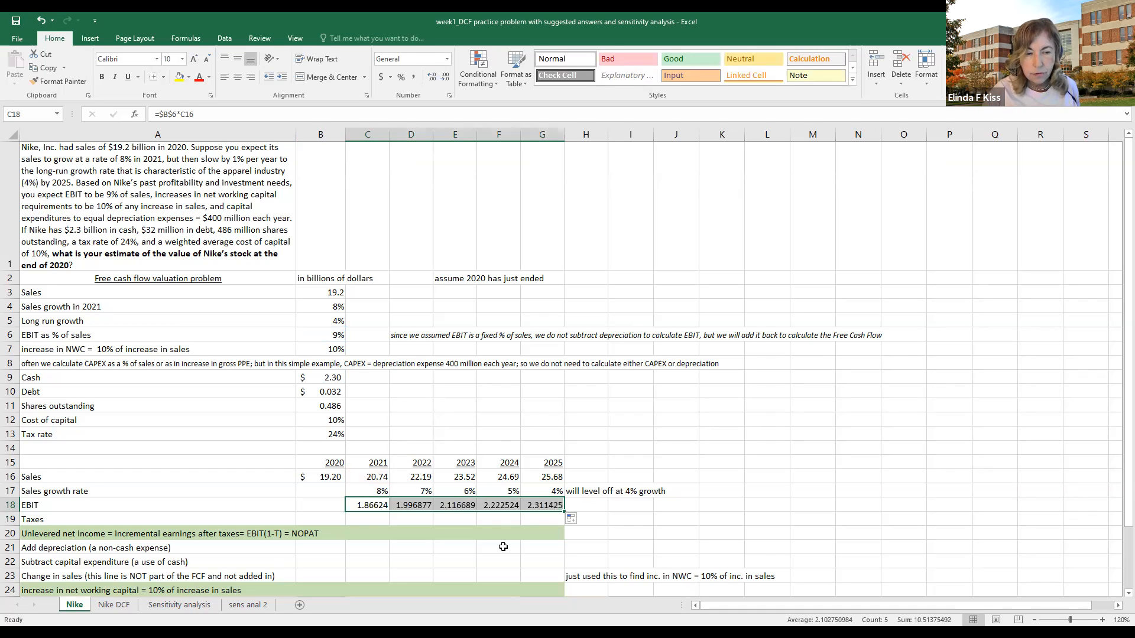
- Calculate 2021 taxes in C19 as the tax rate times 2021 EBIT, using =B13*C18
left_click(375, 518)
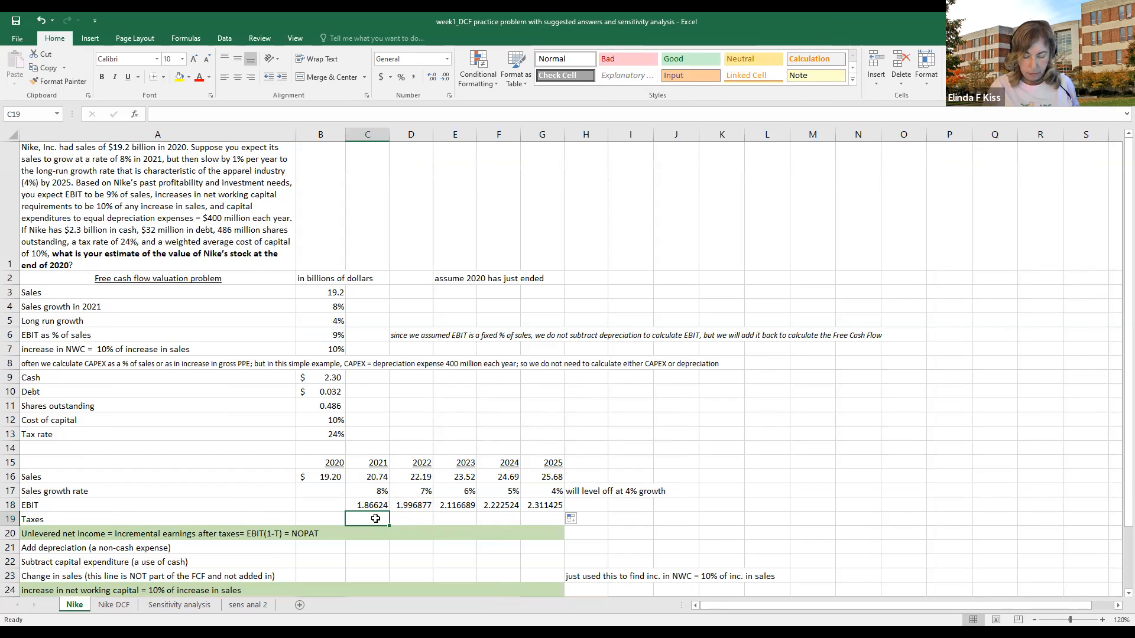
type("=")
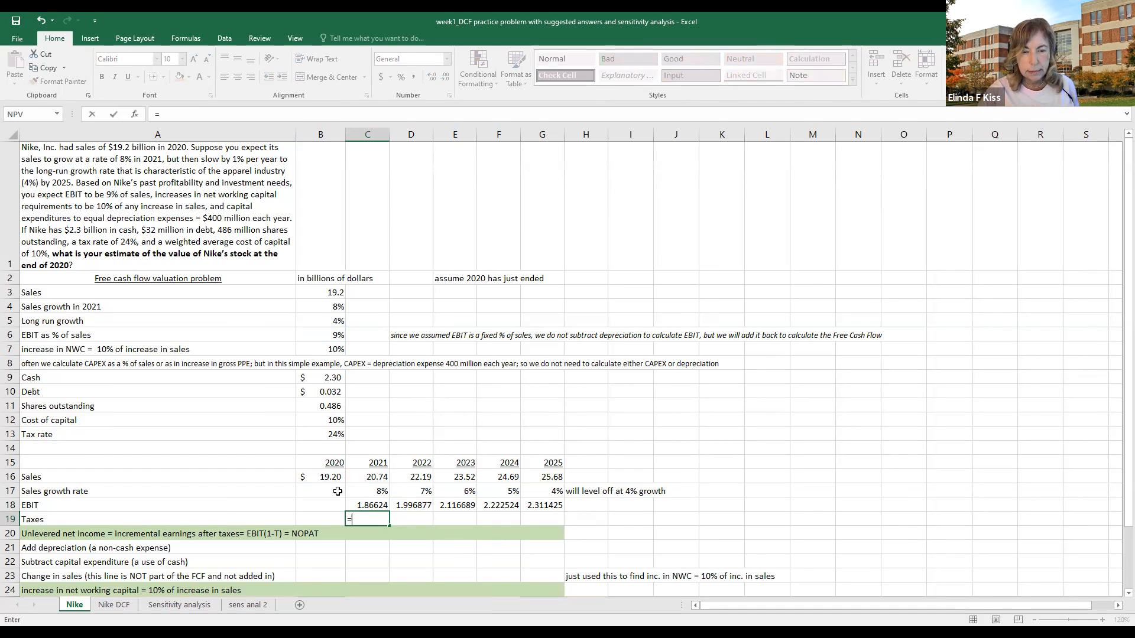
left_click(335, 434)
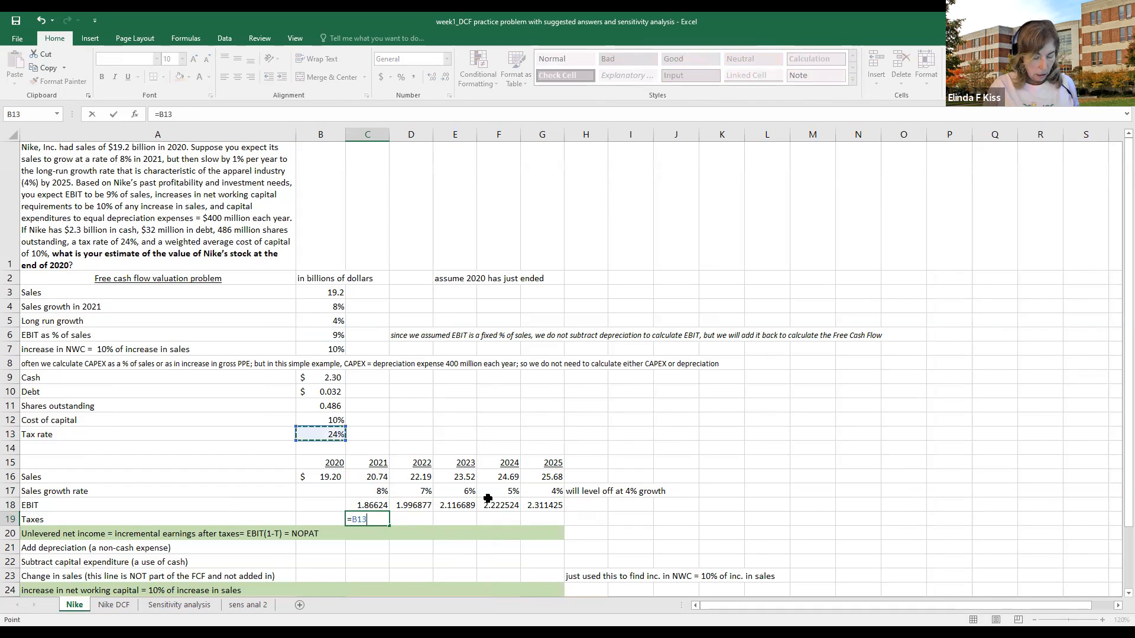
type("*")
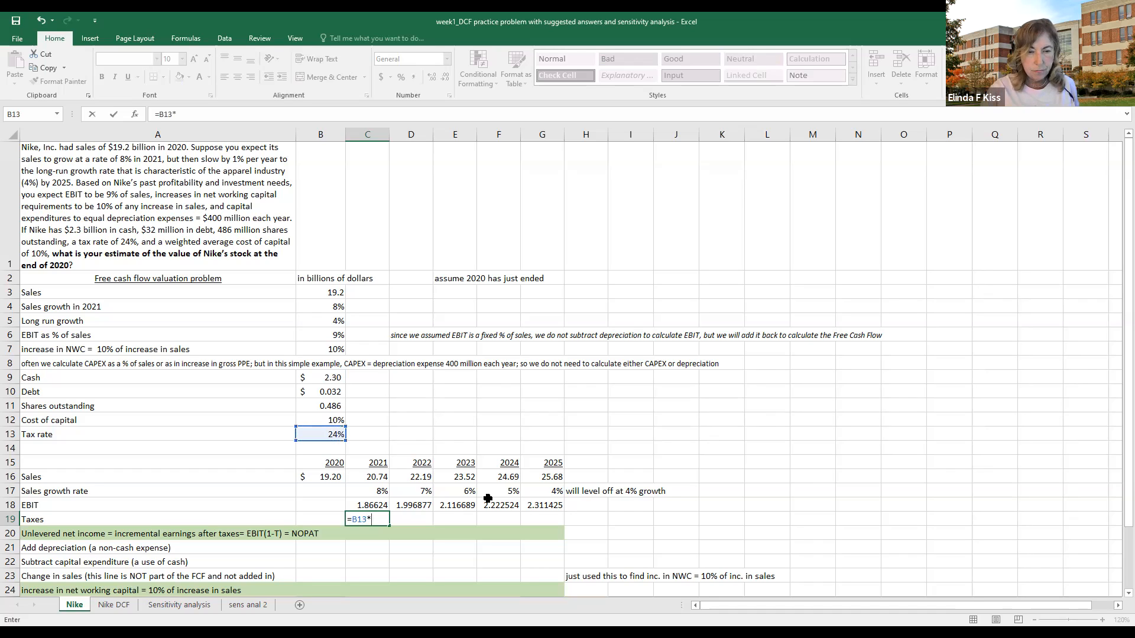
left_click(366, 503)
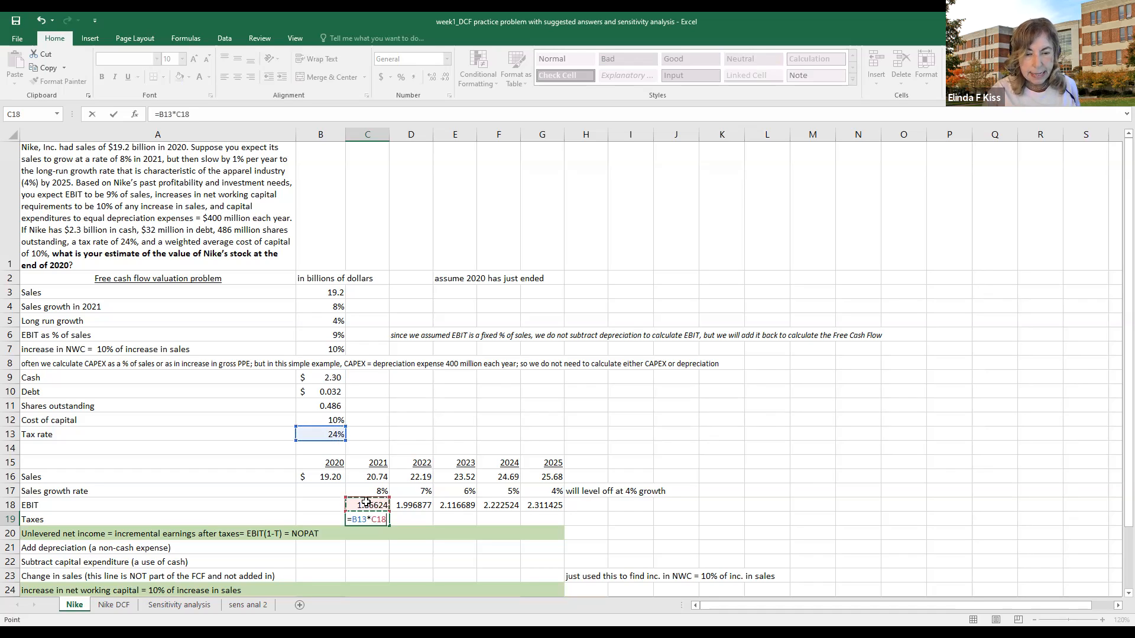
key("ctrl+Return")
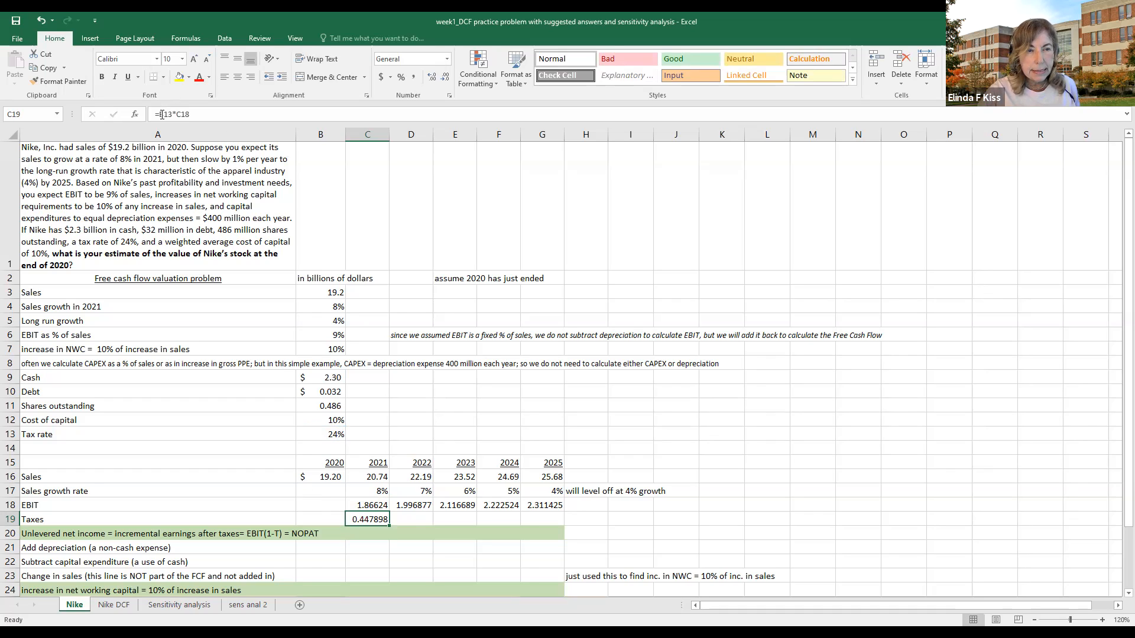
- Make the B13 reference absolute in the 2021 taxes formula, giving =$B$13*C18, and fill it across through 2025
double_click(164, 114)
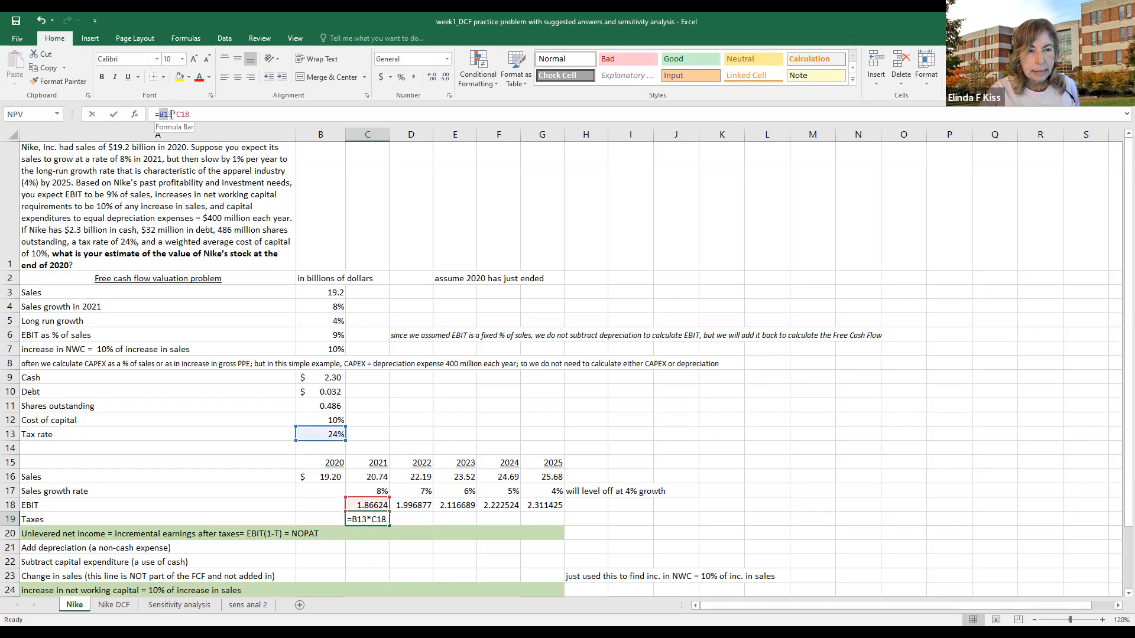
key("F4")
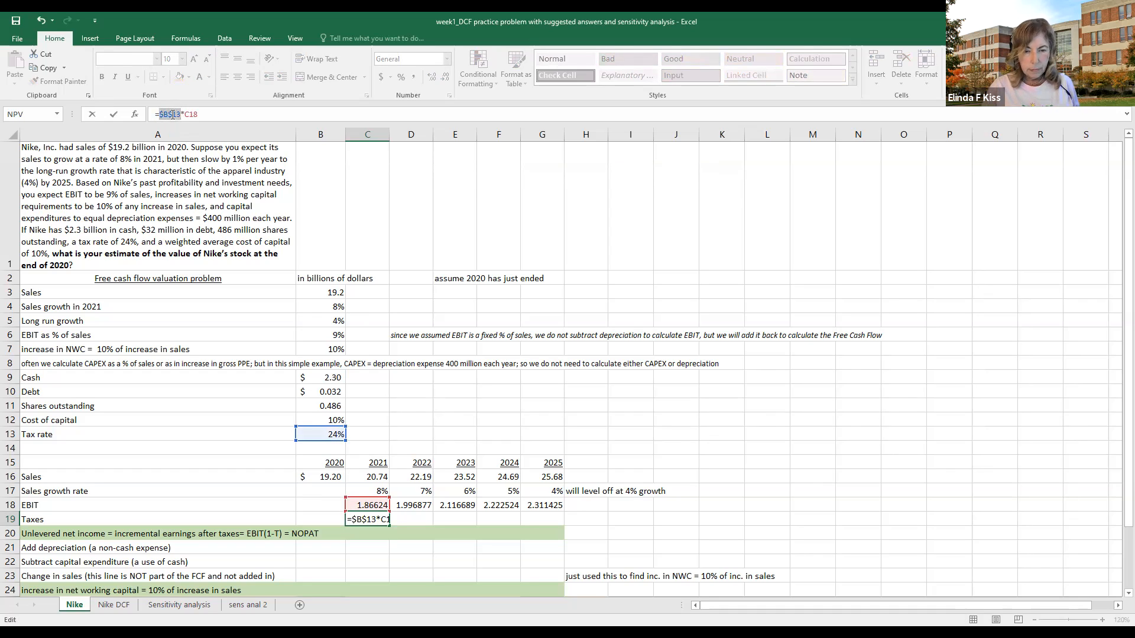
key("Return")
key("Up")
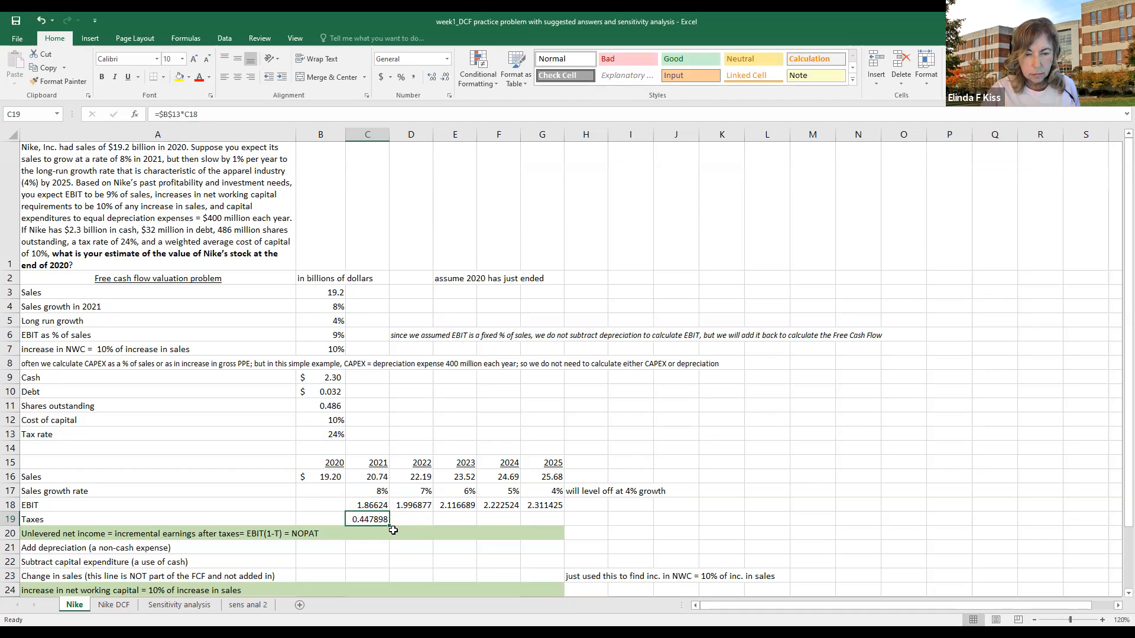
left_click_drag(390, 525, 566, 534)
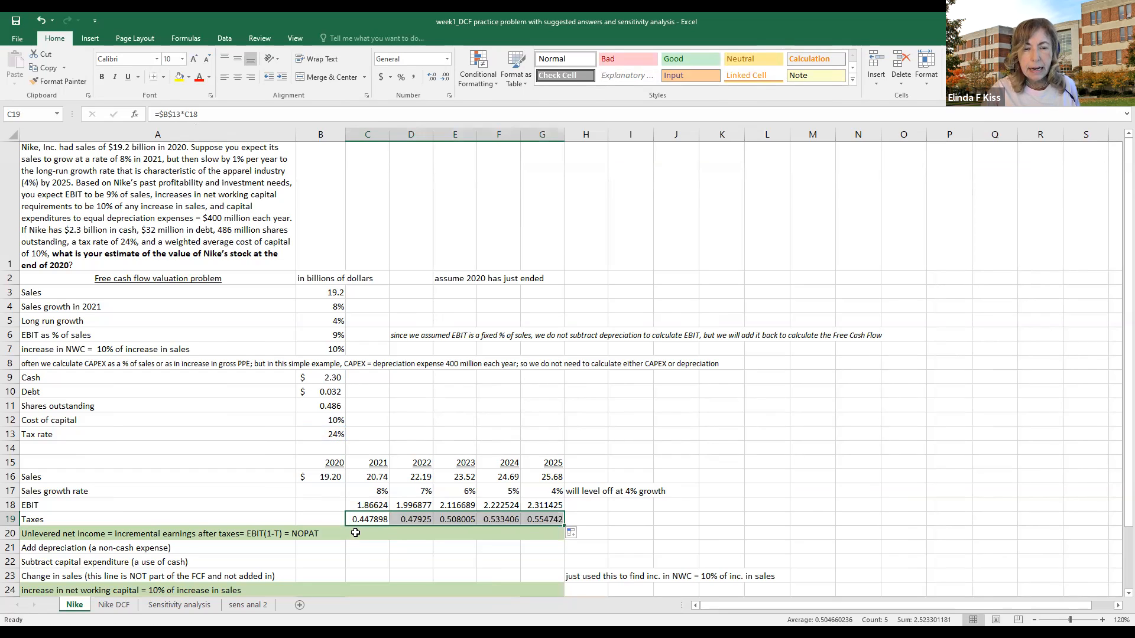
- Calculate 2021 unlevered net income in C20 as EBIT minus taxes, using =C18-C19, and fill it across through 2025
left_click(357, 536)
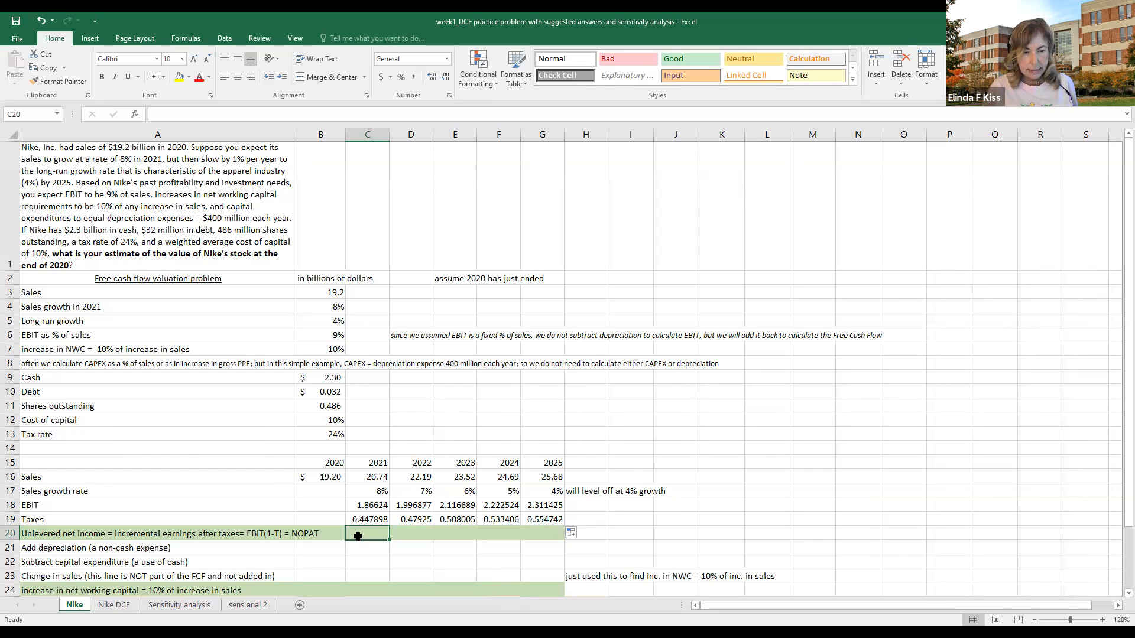
type("=")
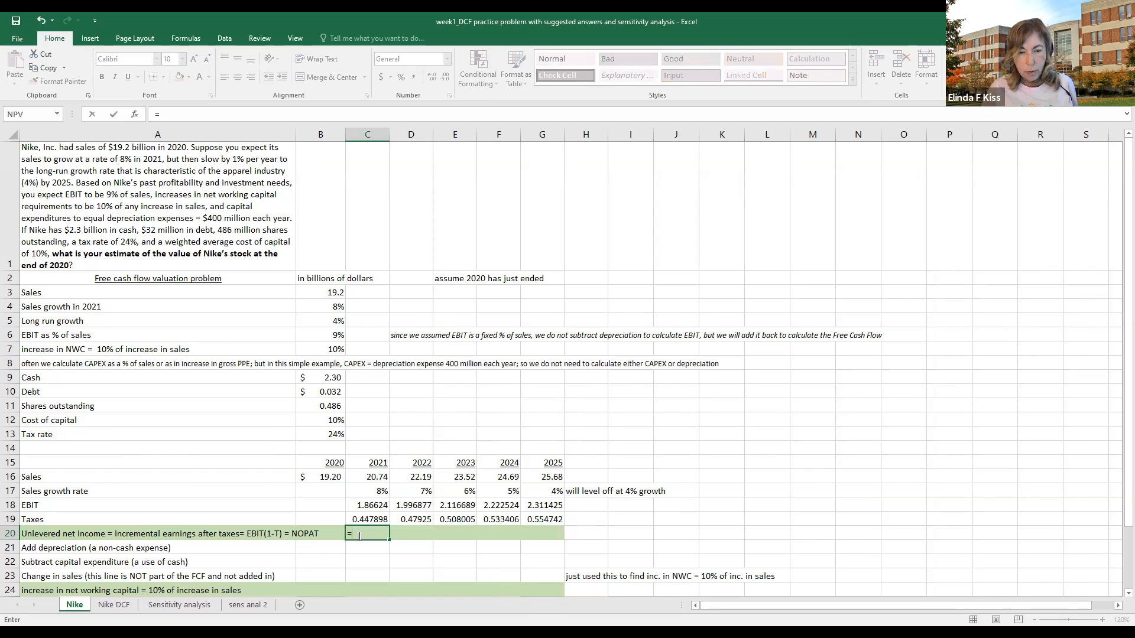
key("Up")
key("Up")
type("-")
key("Up")
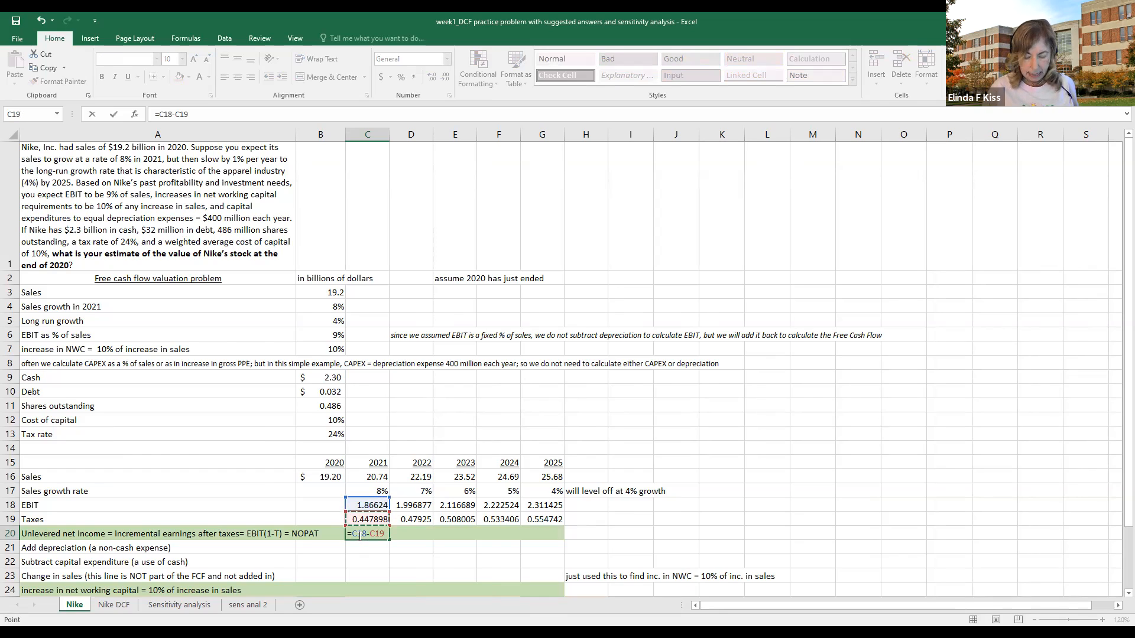
key("Return")
left_click(358, 535)
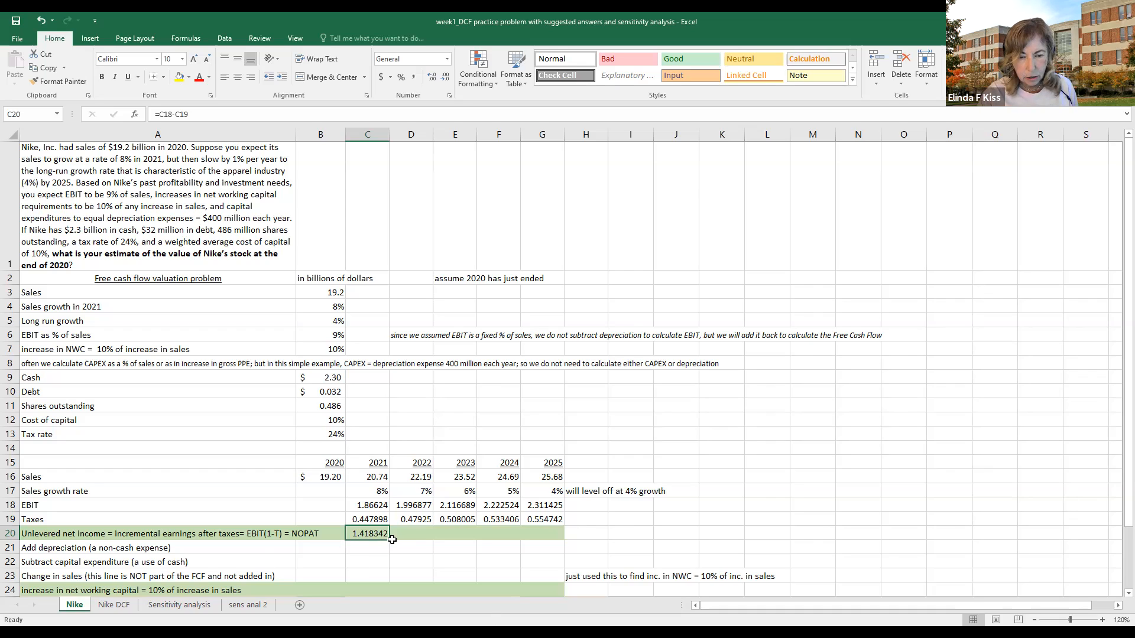
left_click_drag(388, 541, 556, 542)
- Enter depreciation of 0.4 for 2021 in C21 and fill it across through 2025
left_click(367, 550)
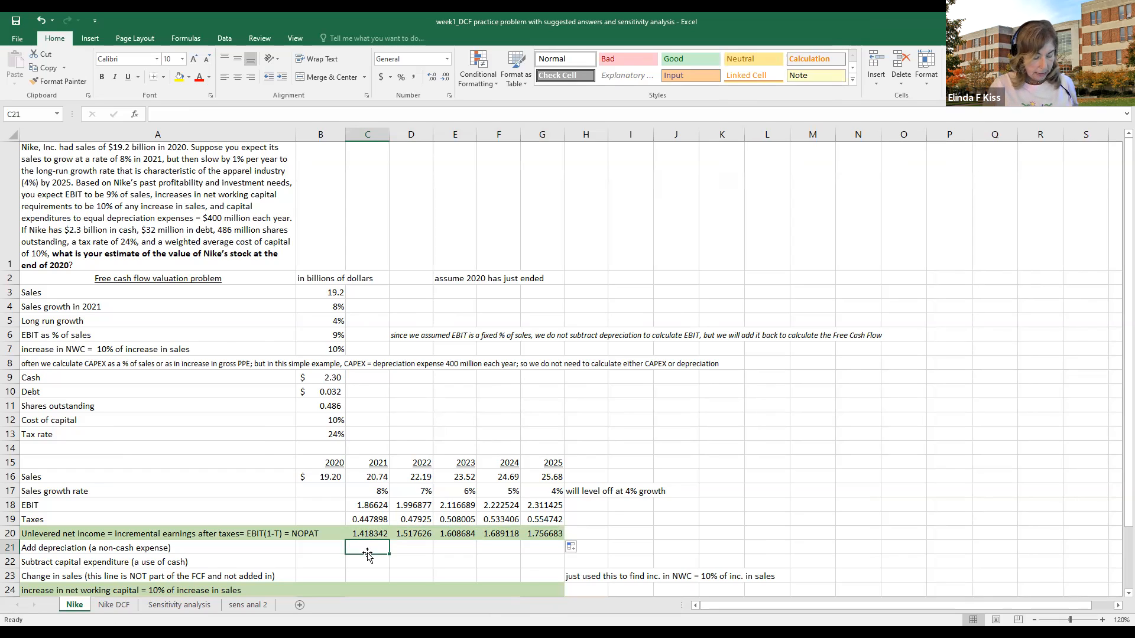
type("4")
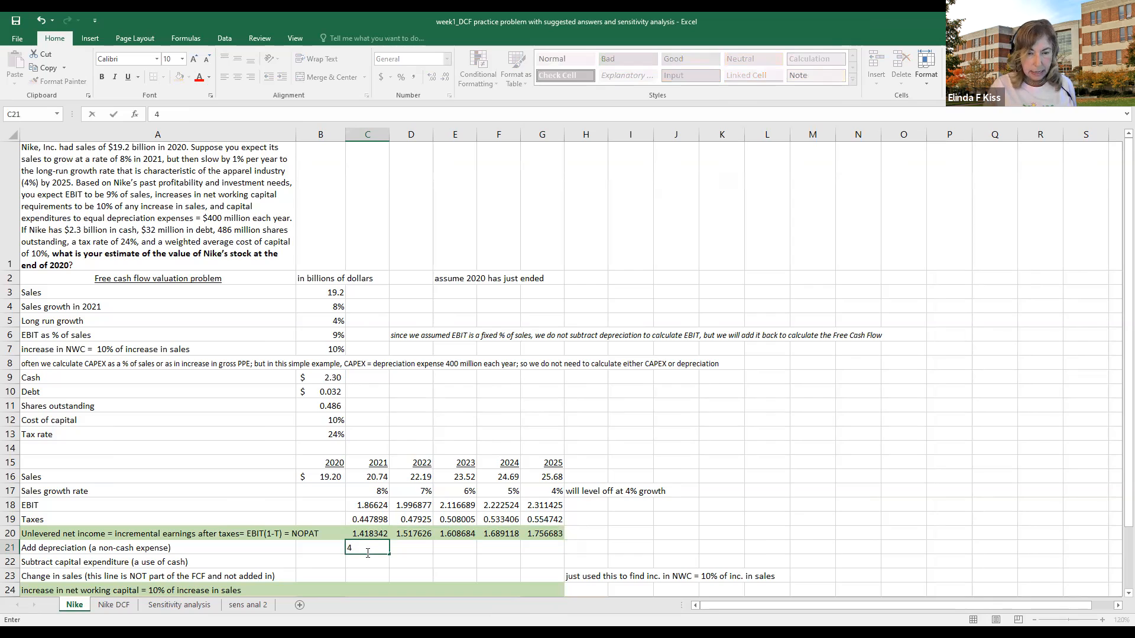
key("BackSpace")
type(".4")
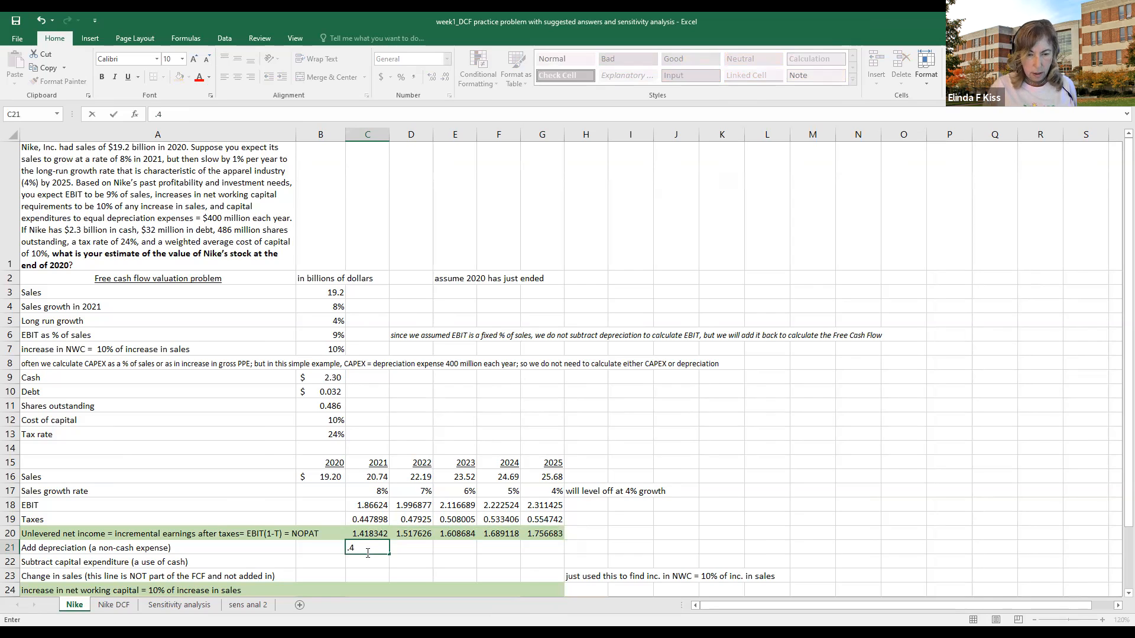
key("Return")
key("Up")
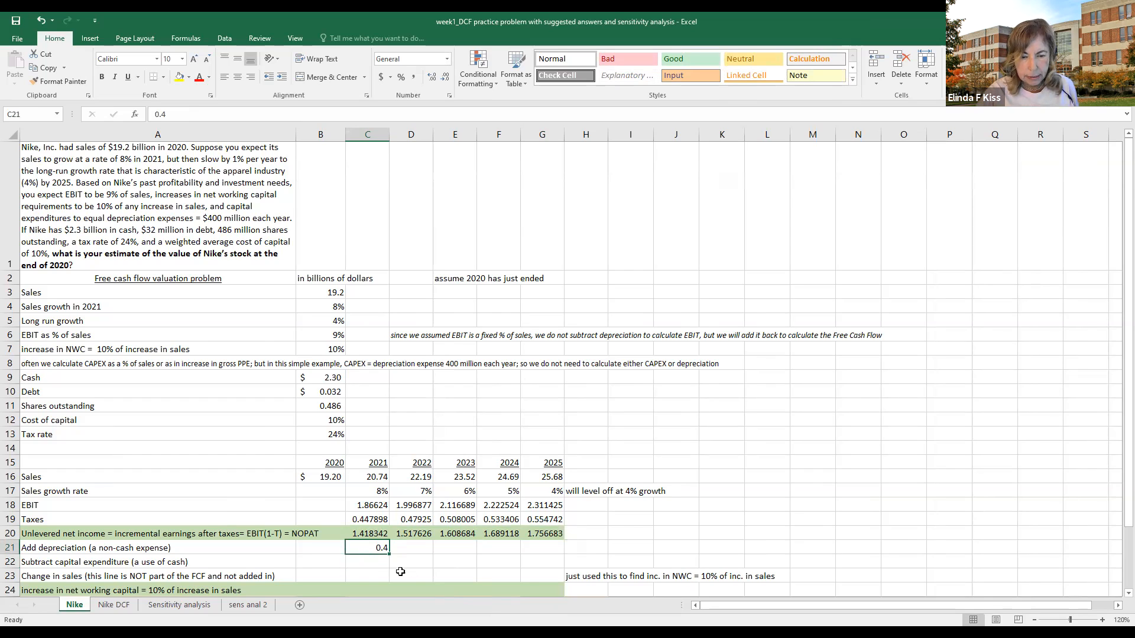
left_click_drag(389, 554, 542, 553)
- Enter capital expenditure of 0.4 for 2021 in C22 and fill it across through 2025
left_click(367, 568)
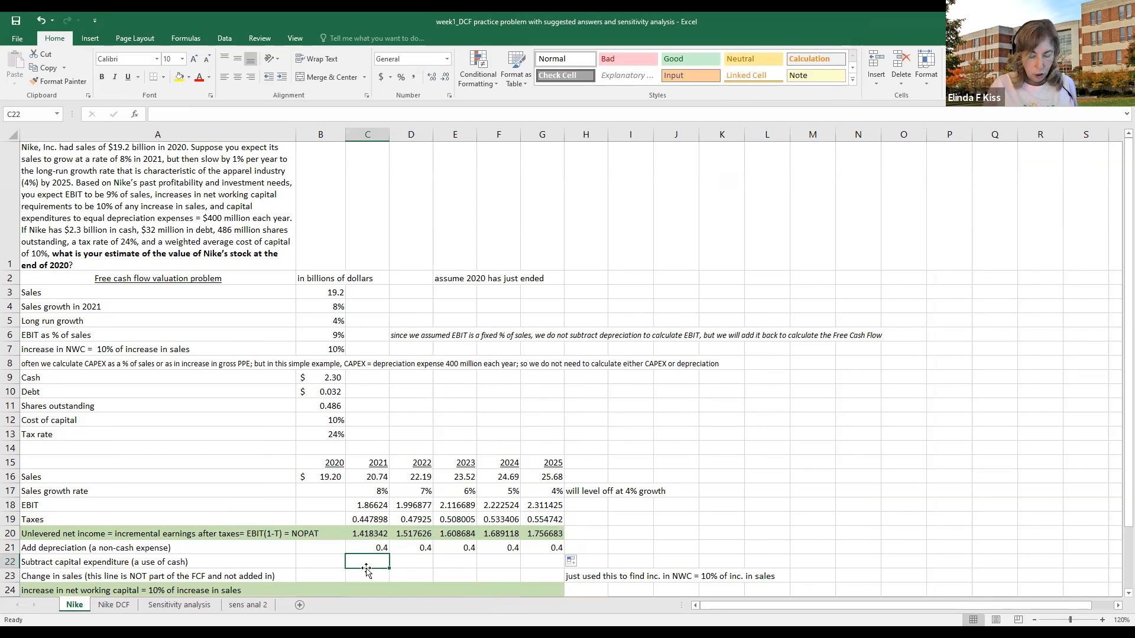
type(".4")
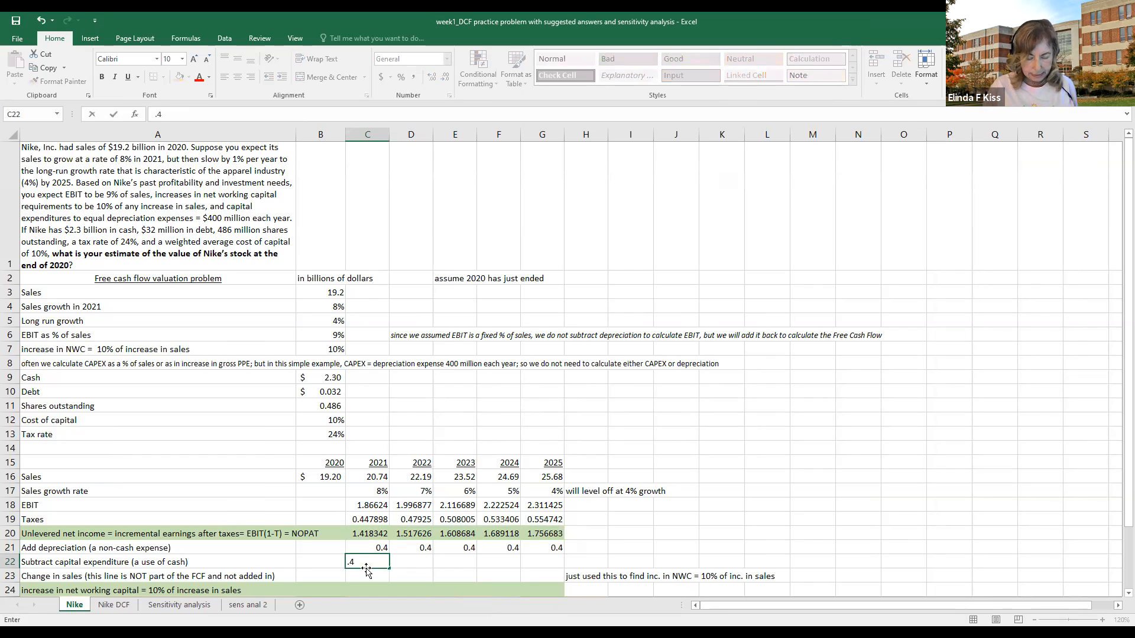
key("Return")
key("Up")
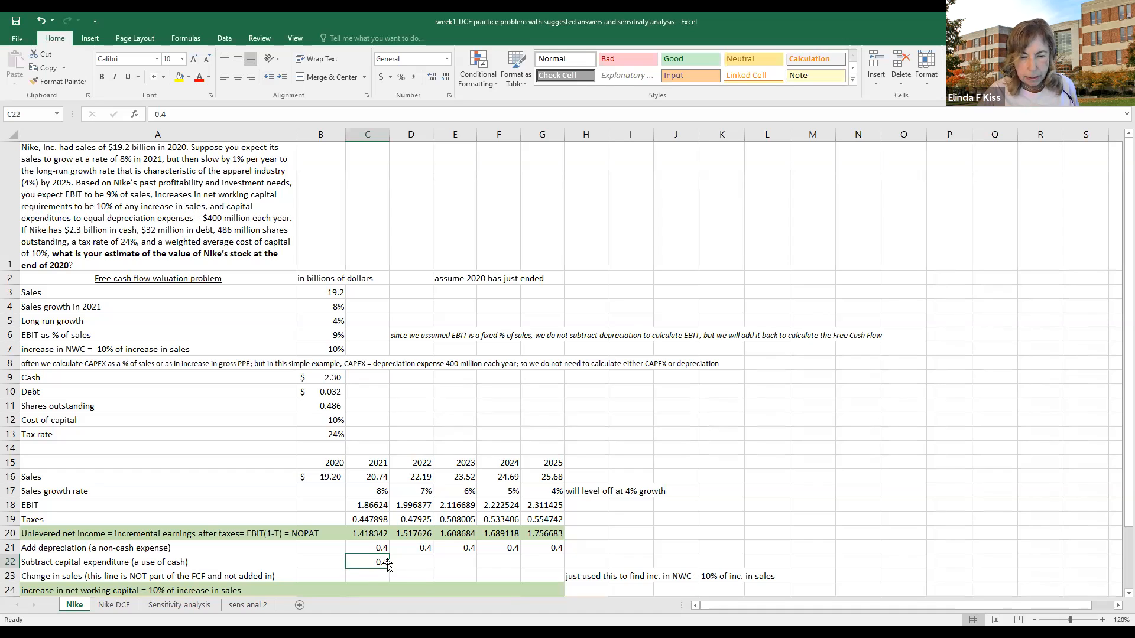
left_click_drag(389, 568, 549, 566)
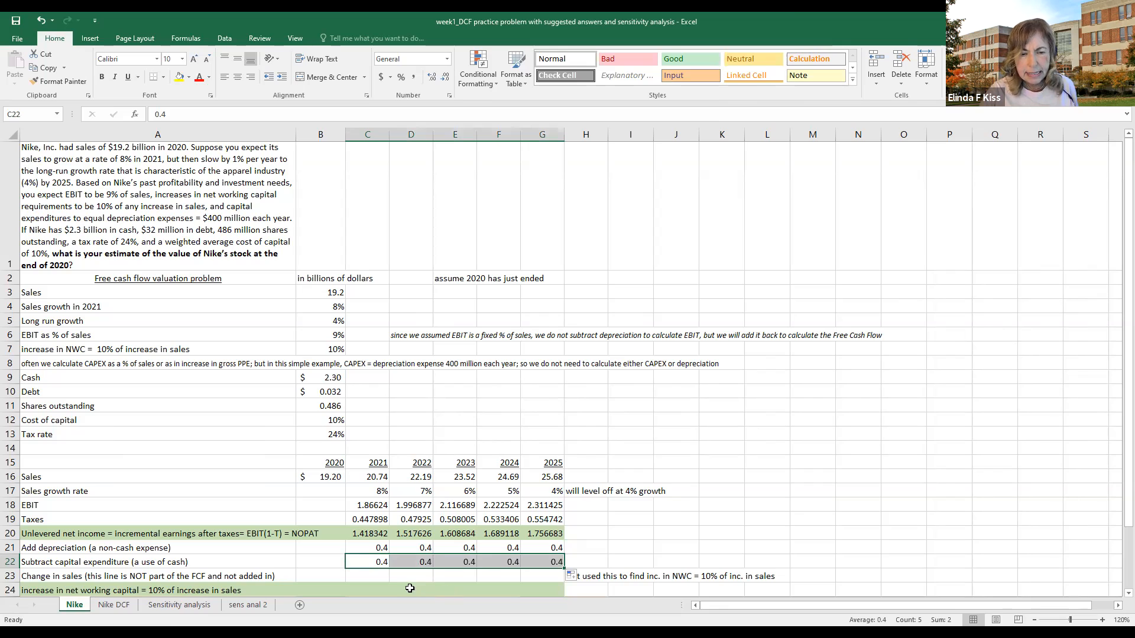
- Apply italic formatting to the empty 2021 change in sales cell, C23
left_click(380, 573)
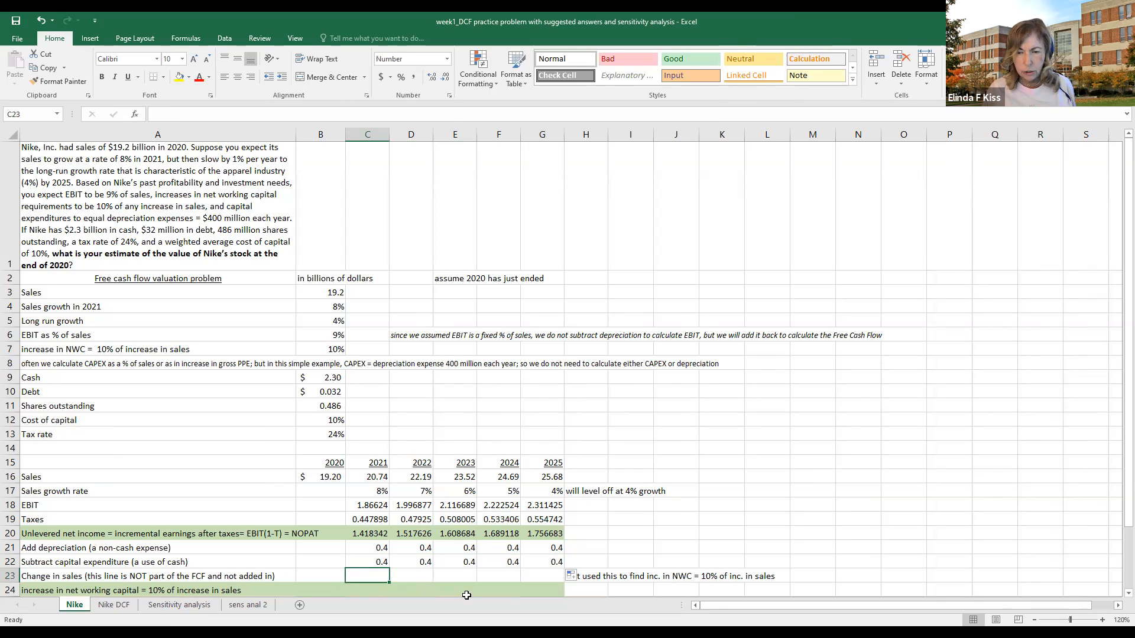
scroll(466, 595, "down", 1)
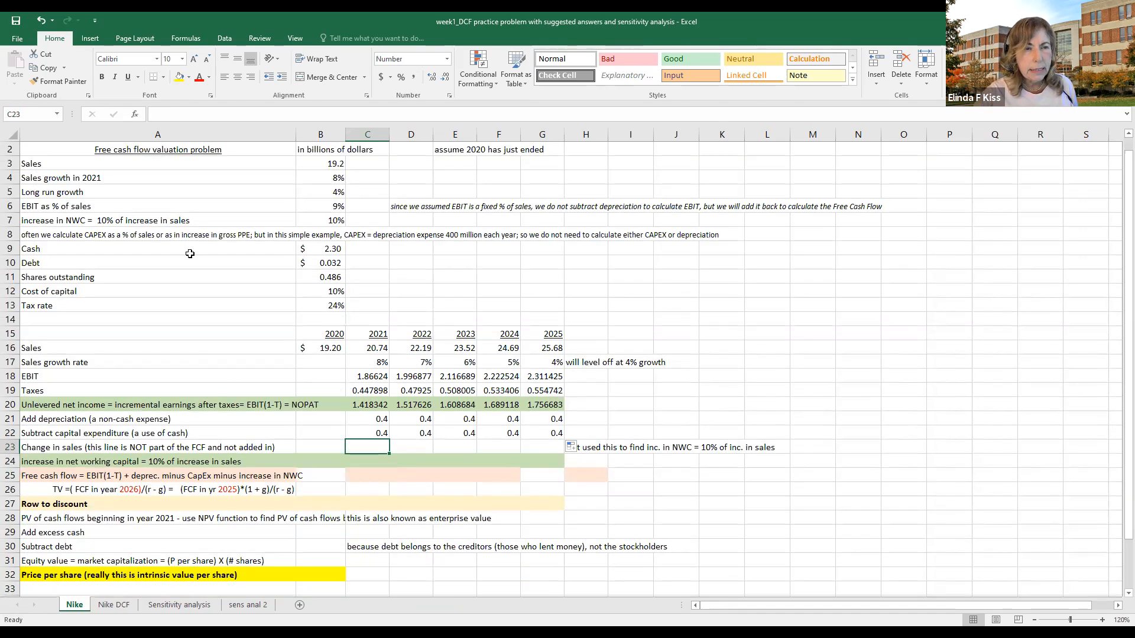
left_click(115, 78)
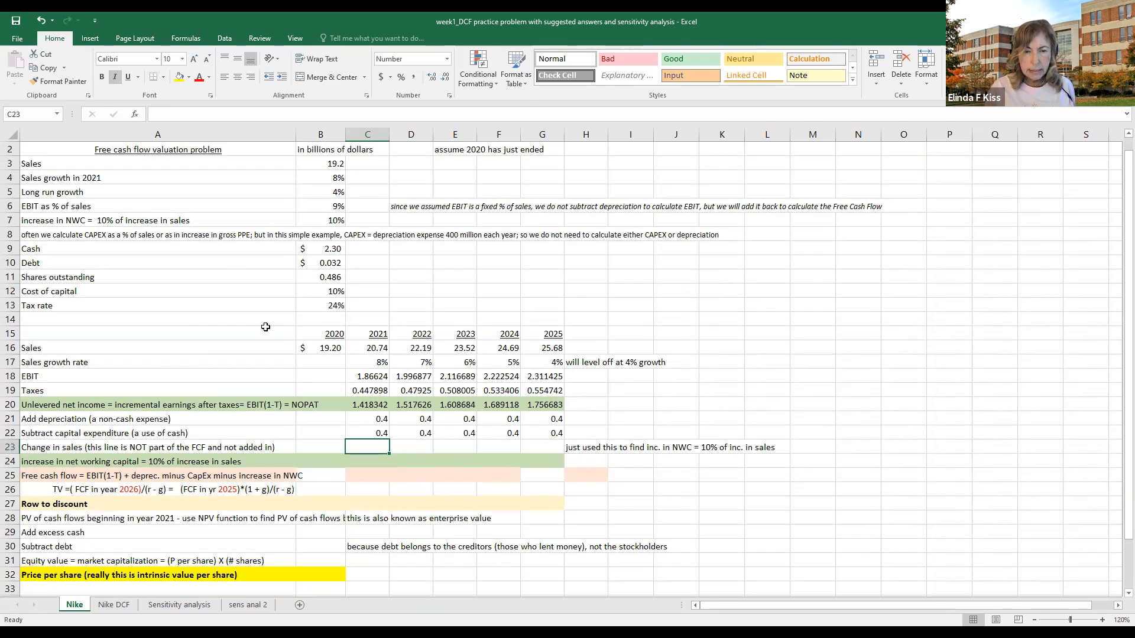
- Calculate the 2021 change in sales in C23 with =C16-B16 and fill it across through 2025
type("=")
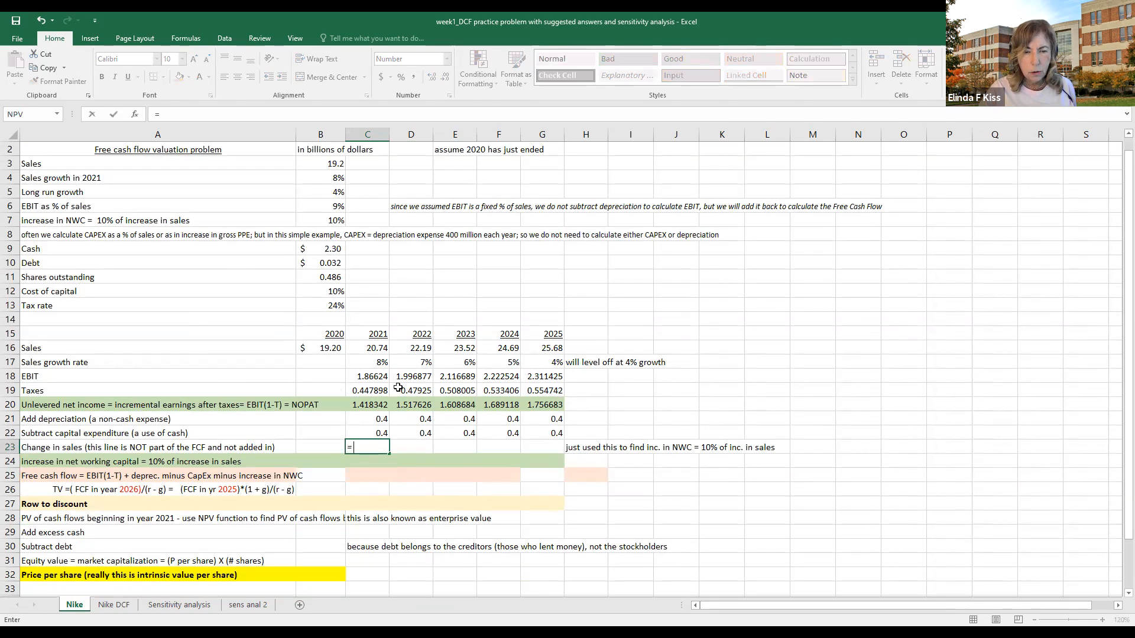
left_click(381, 350)
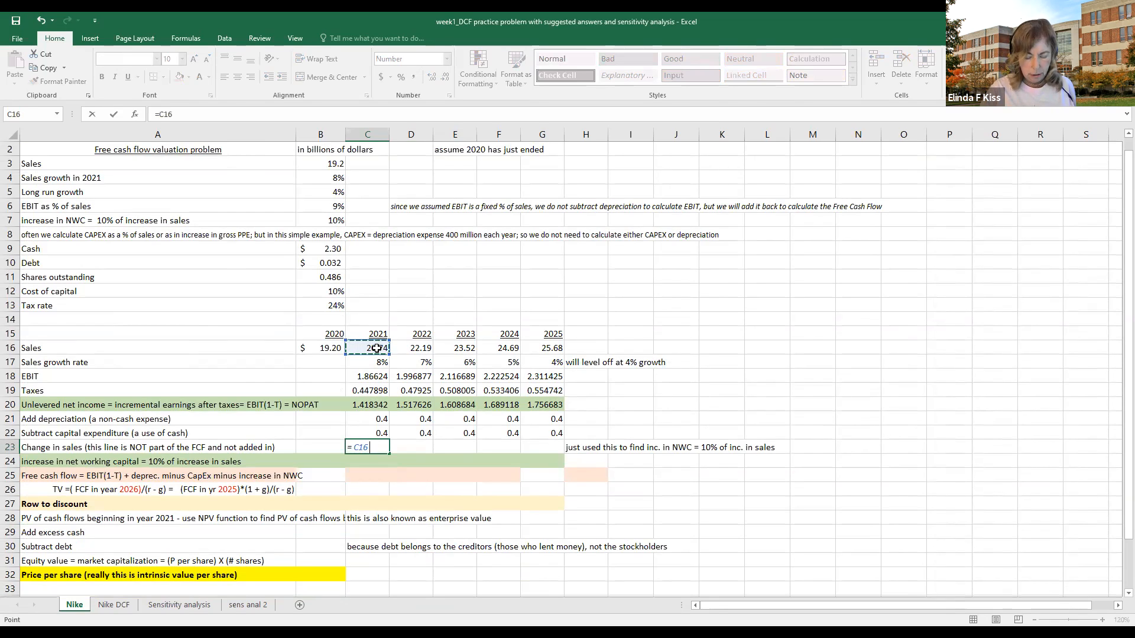
type("-")
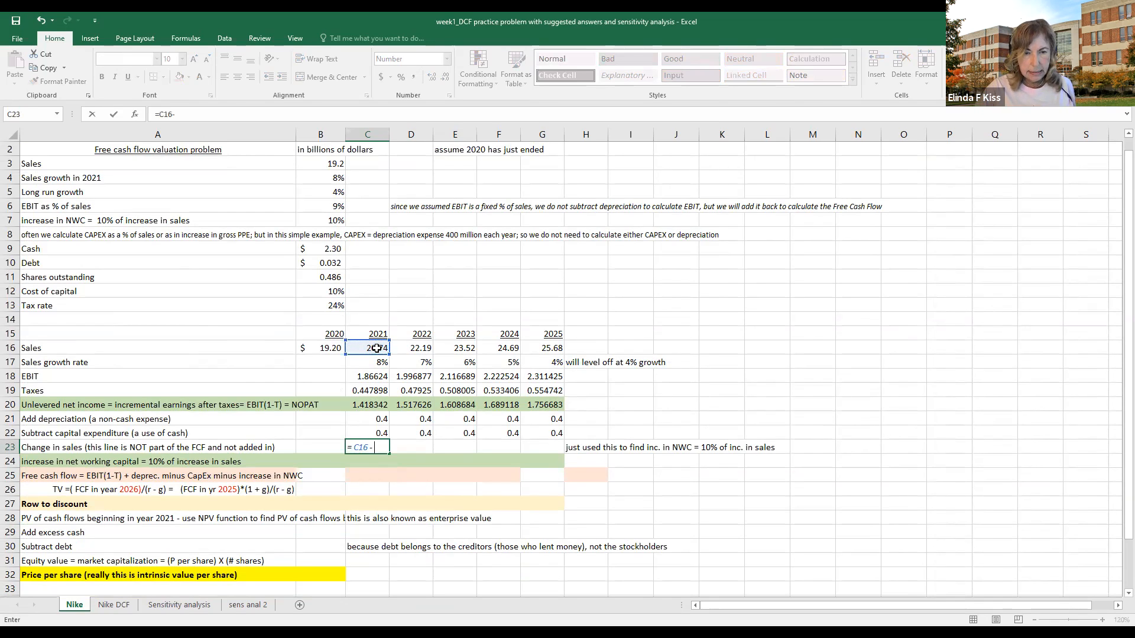
left_click(324, 348)
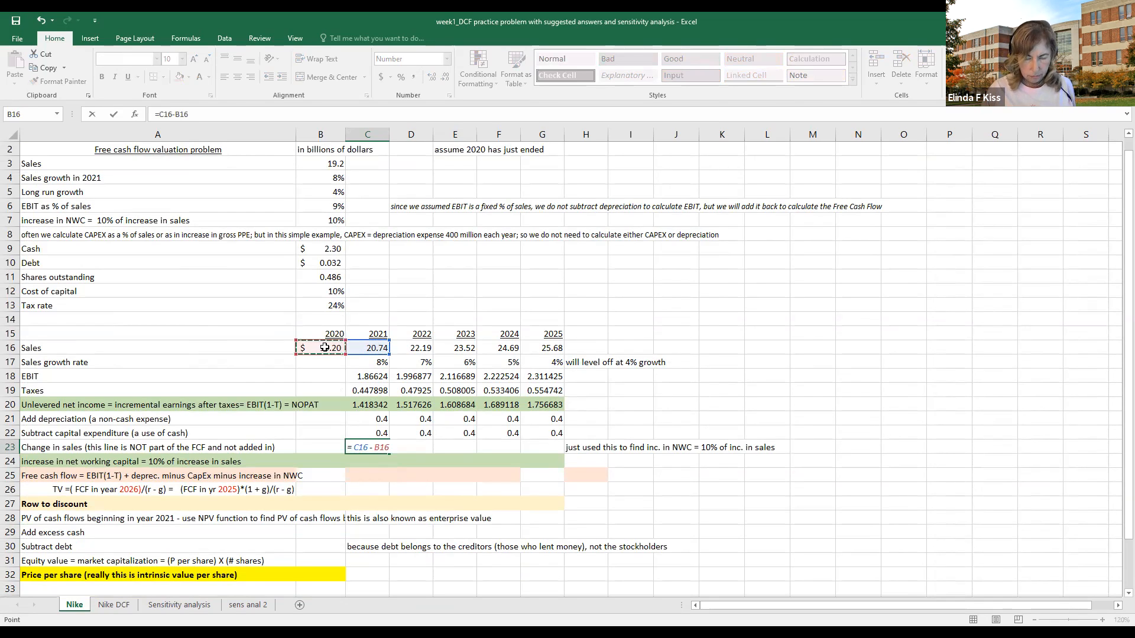
key("ctrl+Return")
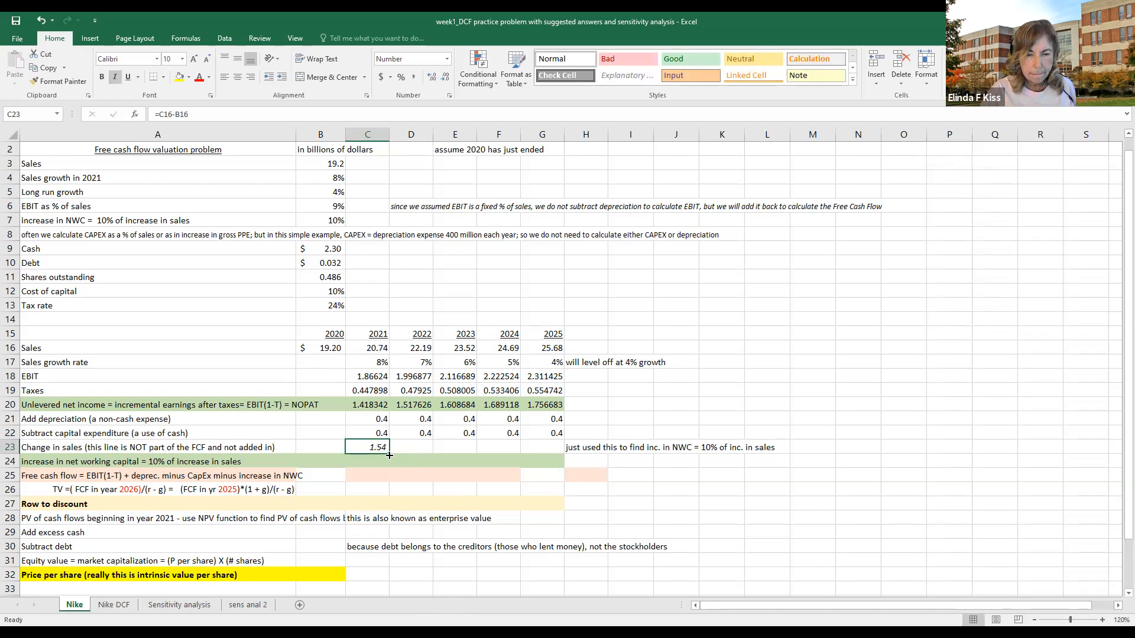
left_click_drag(388, 455, 542, 459)
- Calculate the 2021 increase in net working capital in C24 as the NWC percentage times the change in sales, using =B7*C23
left_click(371, 464)
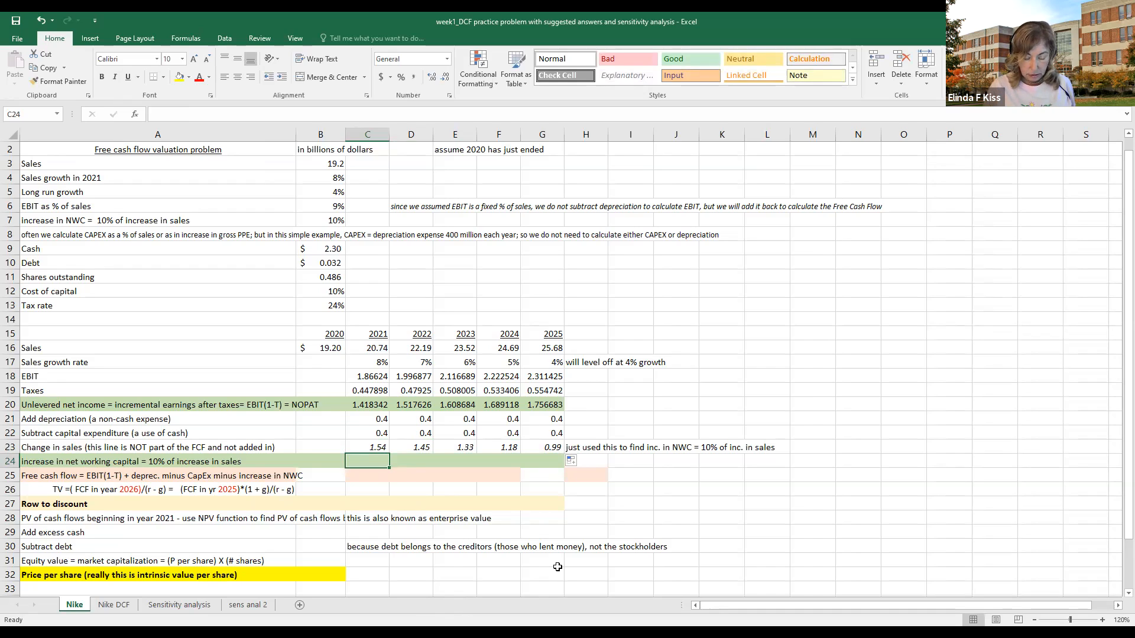
type("=")
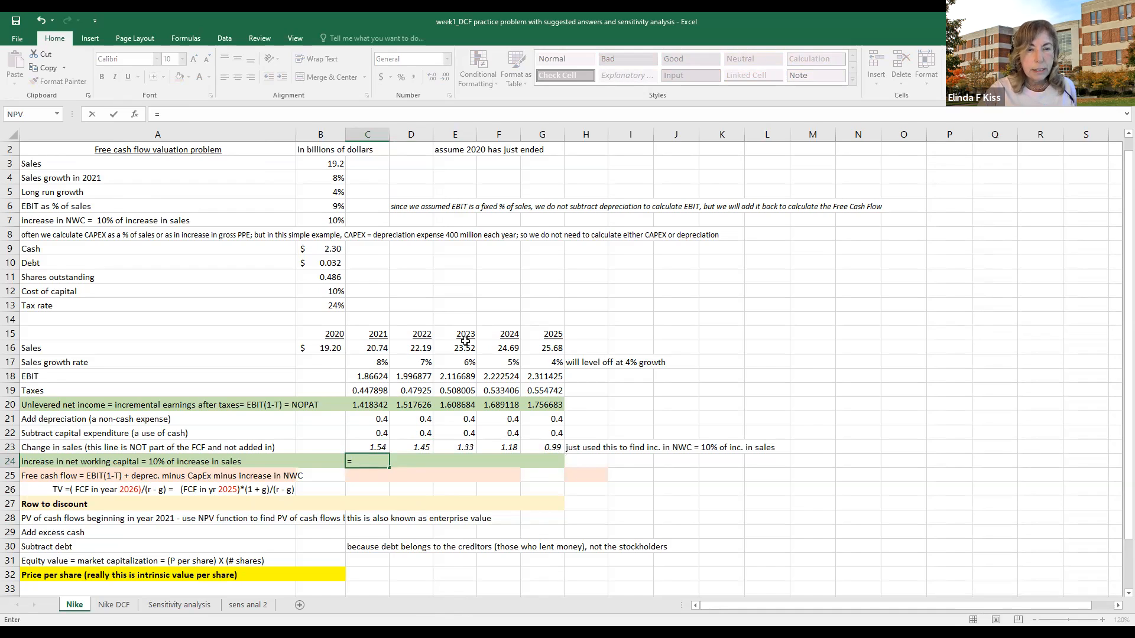
left_click(324, 216)
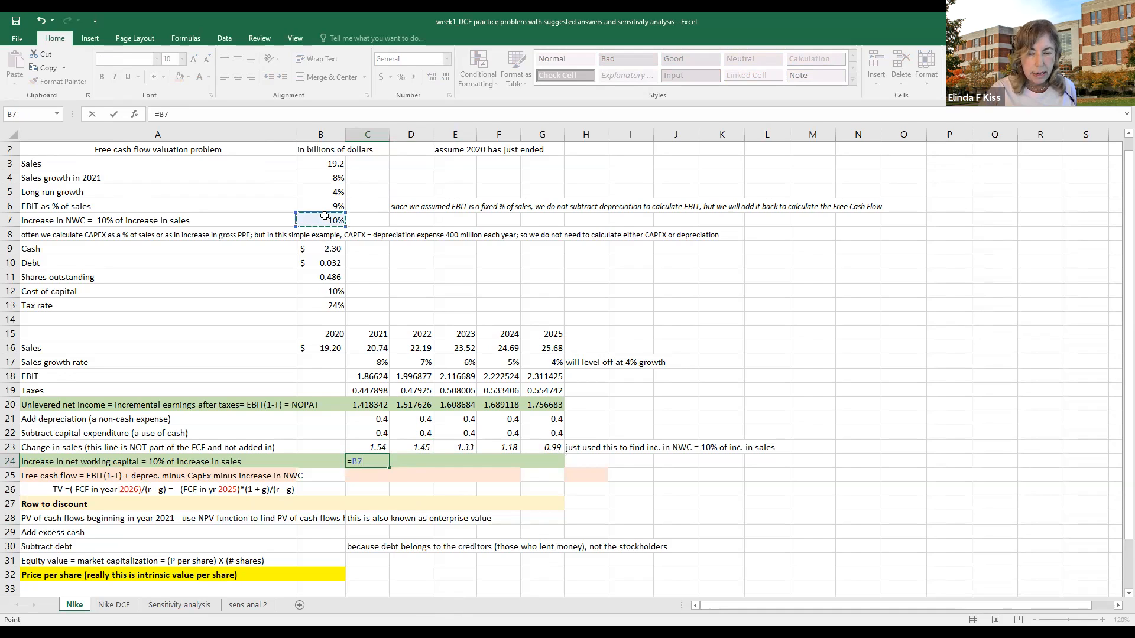
type("*")
key("Up")
key("Return")
key("Up")
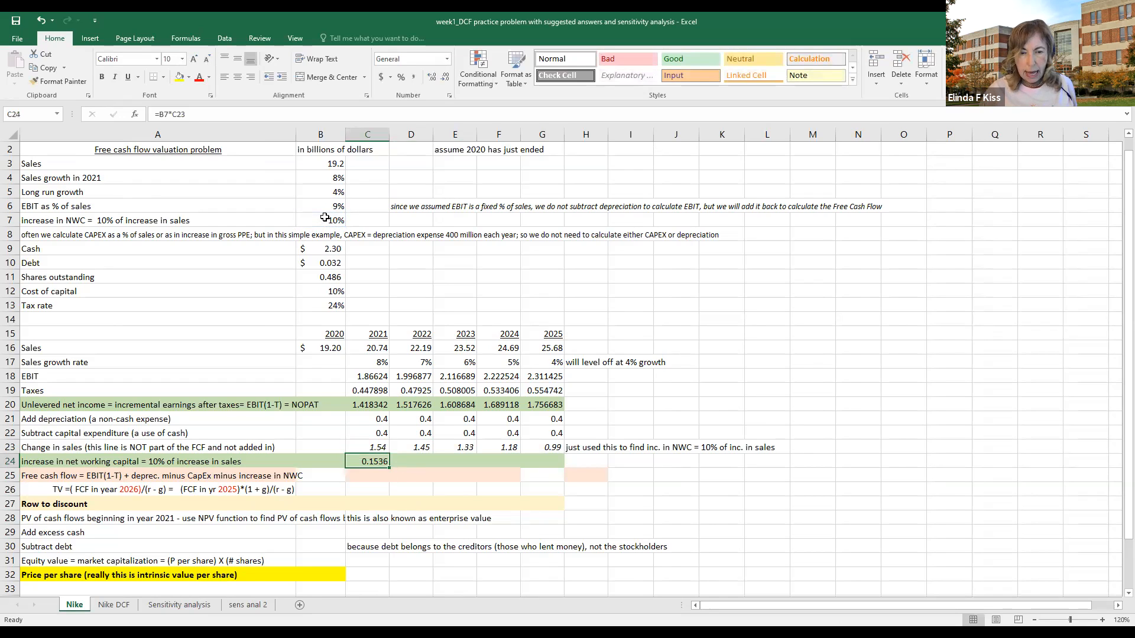
- Make the B7 reference absolute in C24's formula, giving =$B$7*C23, and fill it across through 2025
double_click(162, 114)
key("F4")
key("Return")
key("Up")
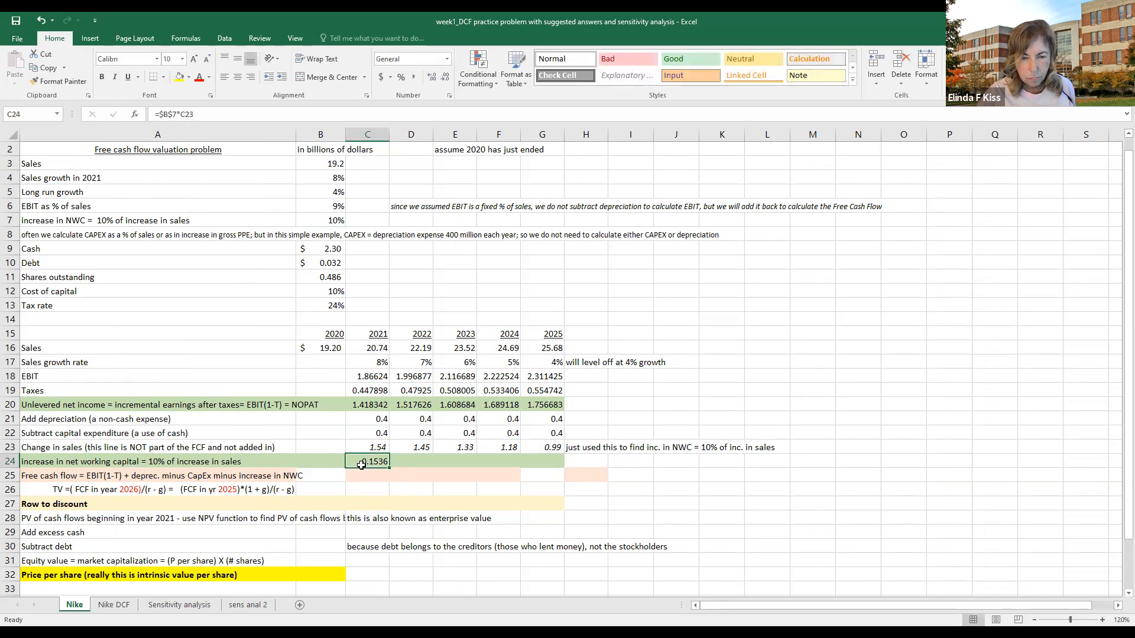
left_click_drag(389, 468, 550, 471)
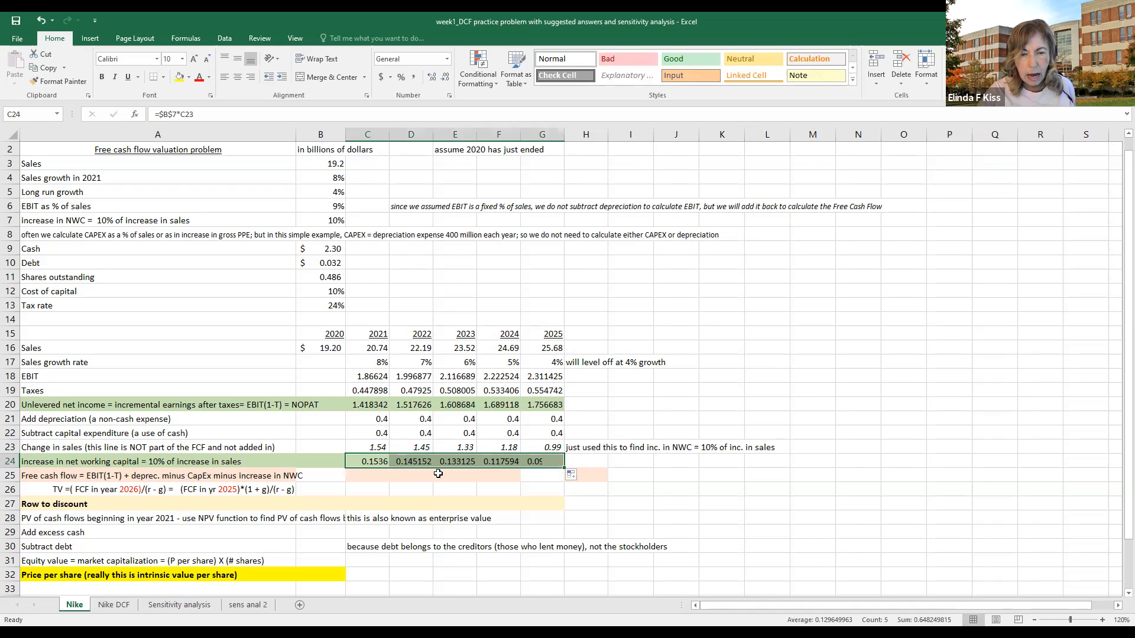
left_click(372, 476)
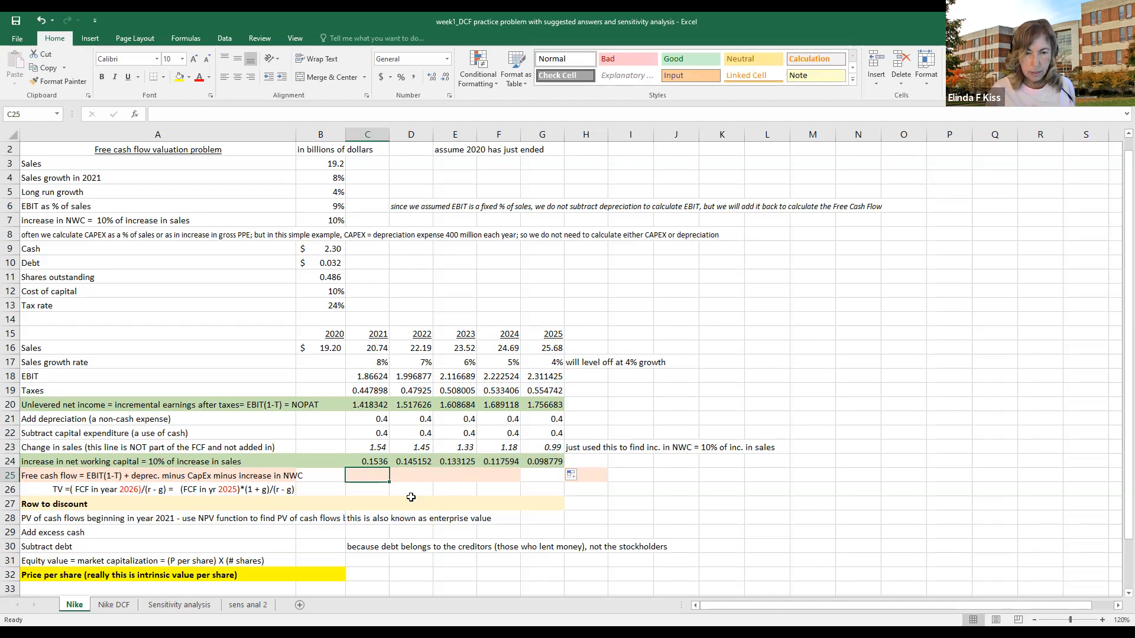
type("=")
key("Up")
key("Up")
key("Up")
key("Up")
key("Up")
key("Up")
key("Up")
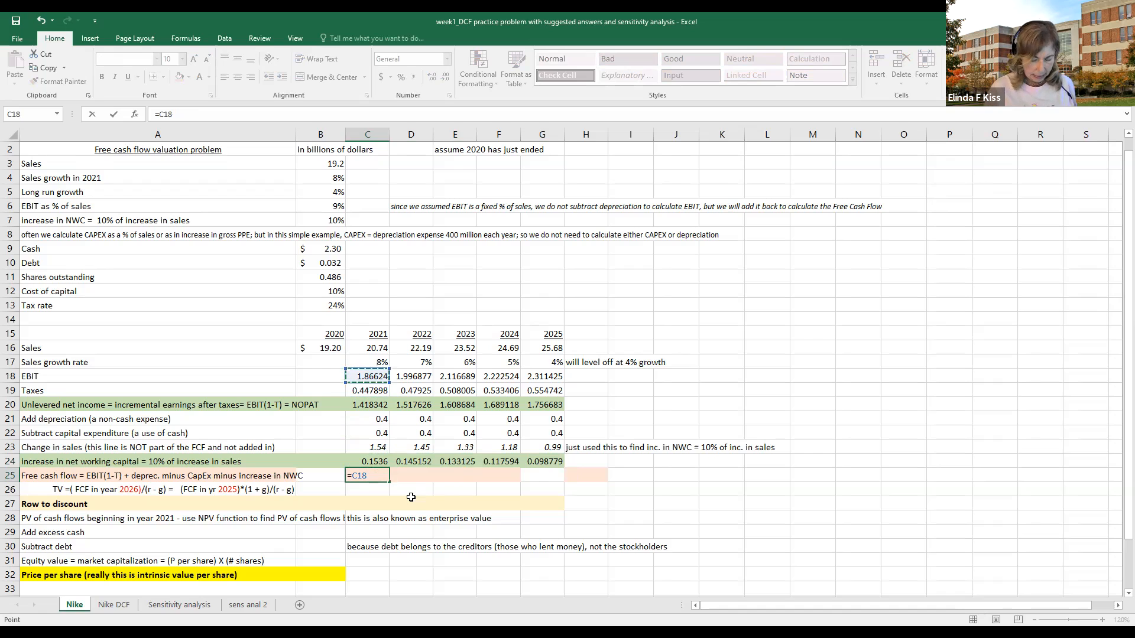
type("_")
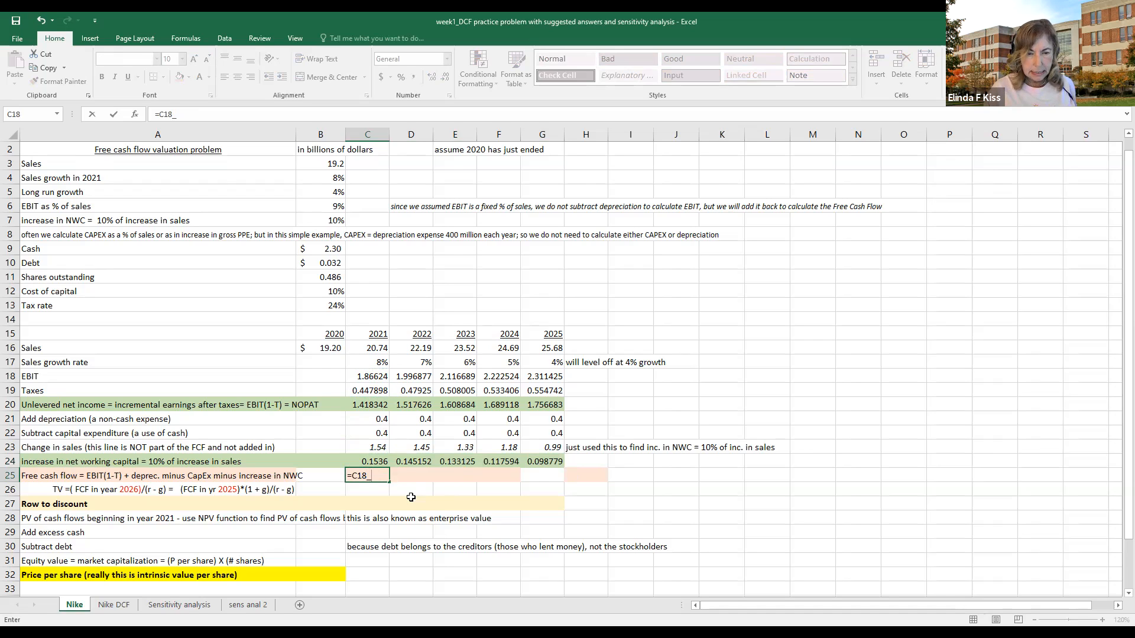
key("BackSpace")
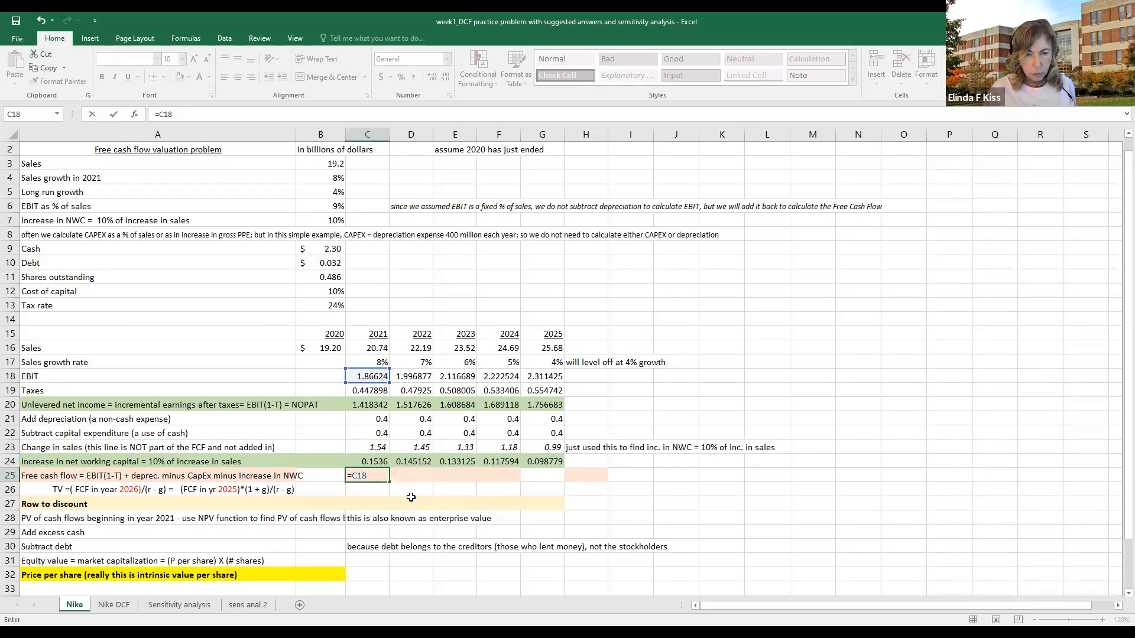
key("Escape")
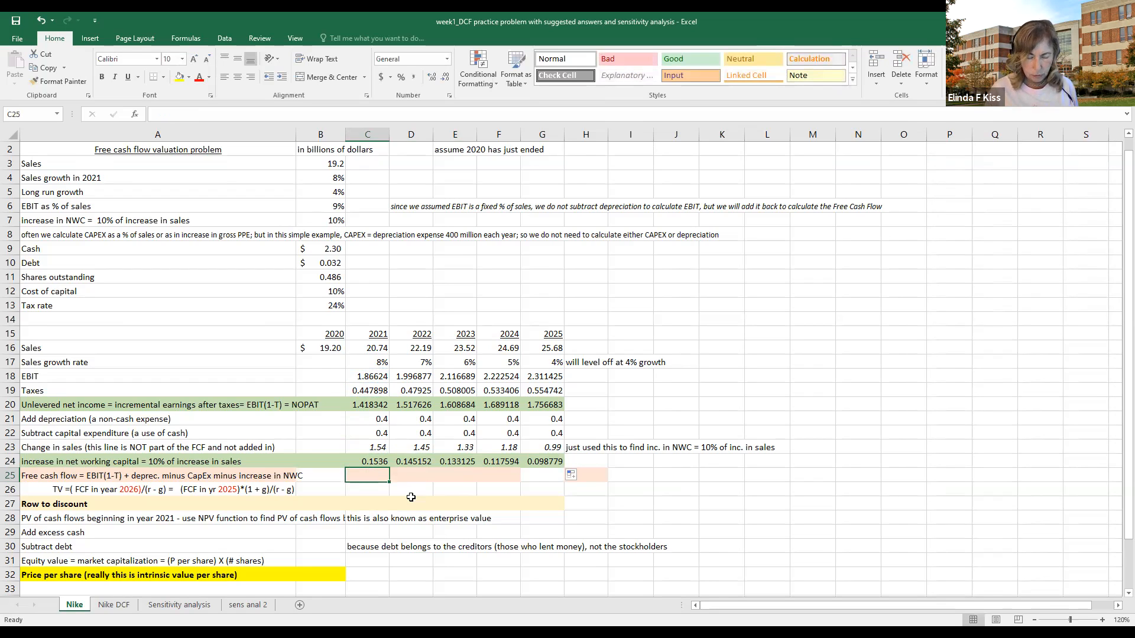
- Calculate 2021 free cash flow in C25 with =C20+C21-C22-C24 and fill it across through 2025
type("=")
key("Up")
key("Up")
key("Up")
key("Up")
key("Up")
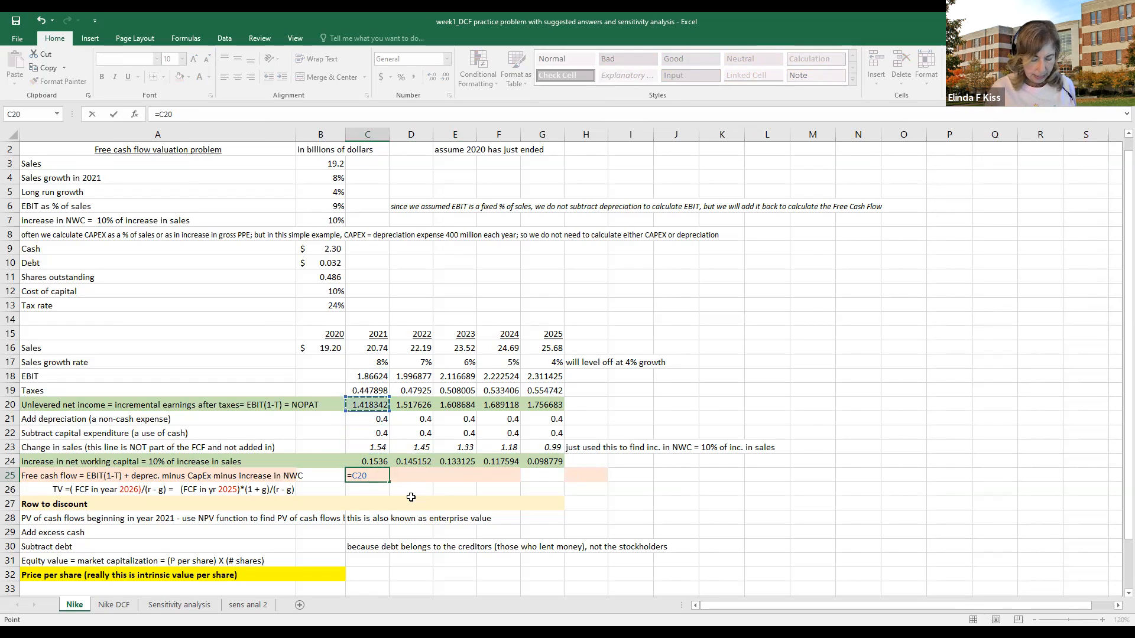
type("+")
key("Up")
key("Up")
key("Up")
key("Up")
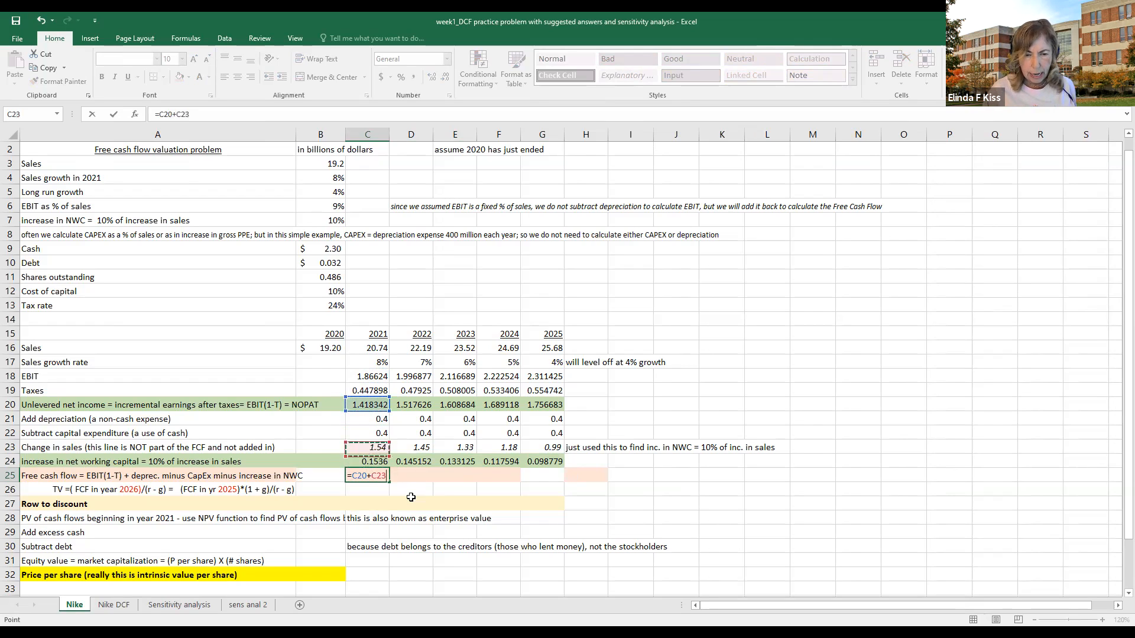
type("-")
key("Up")
key("Up")
key("Up")
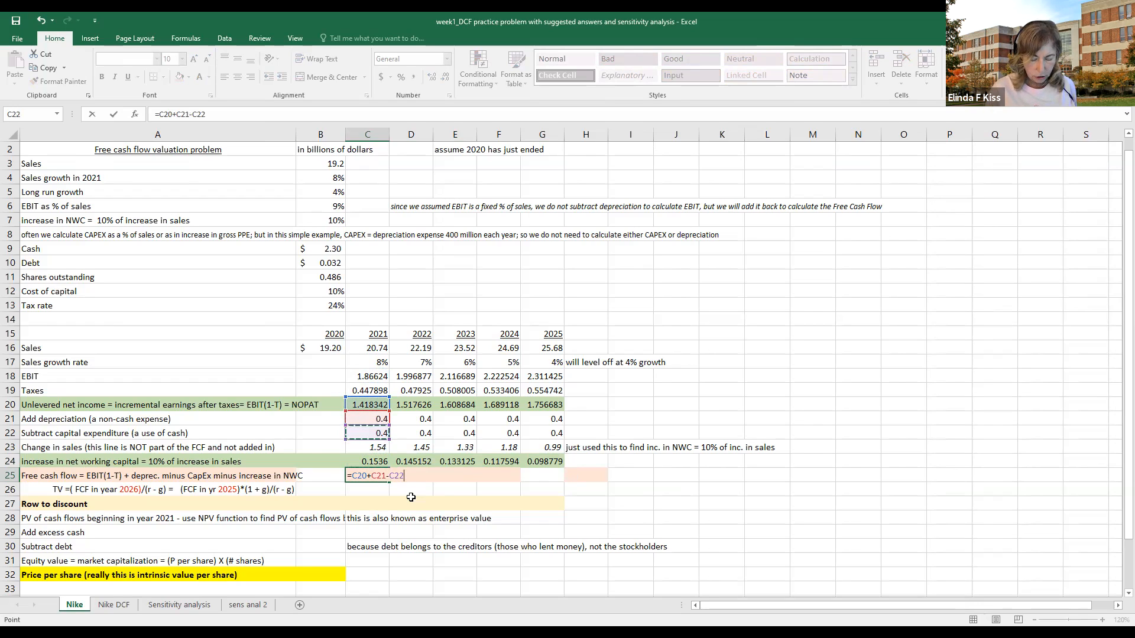
type("-")
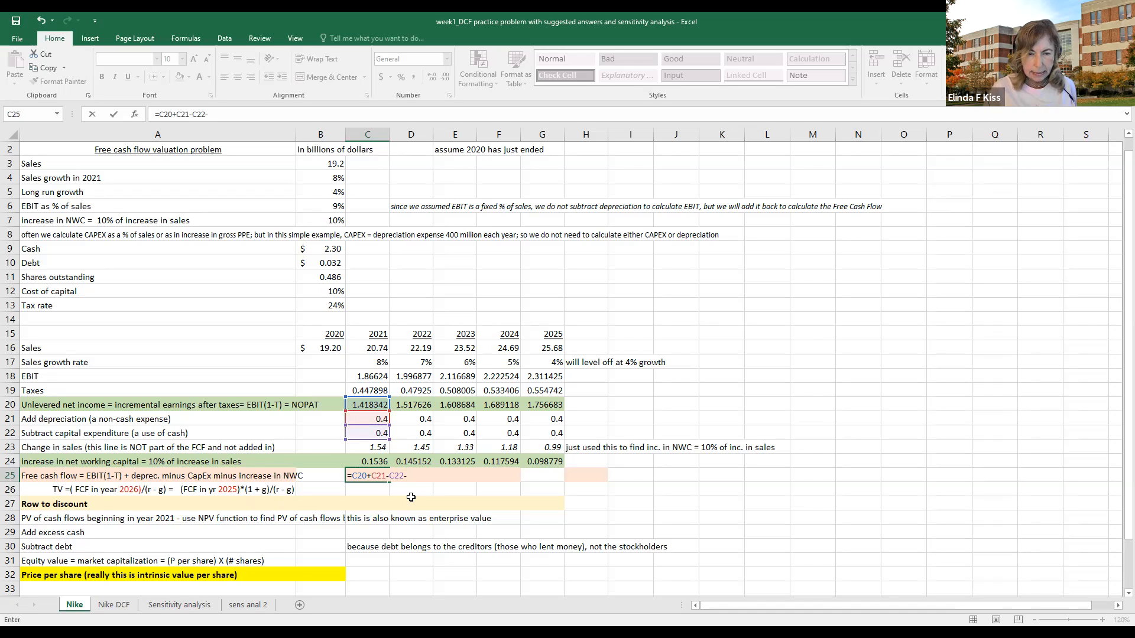
left_click(377, 460)
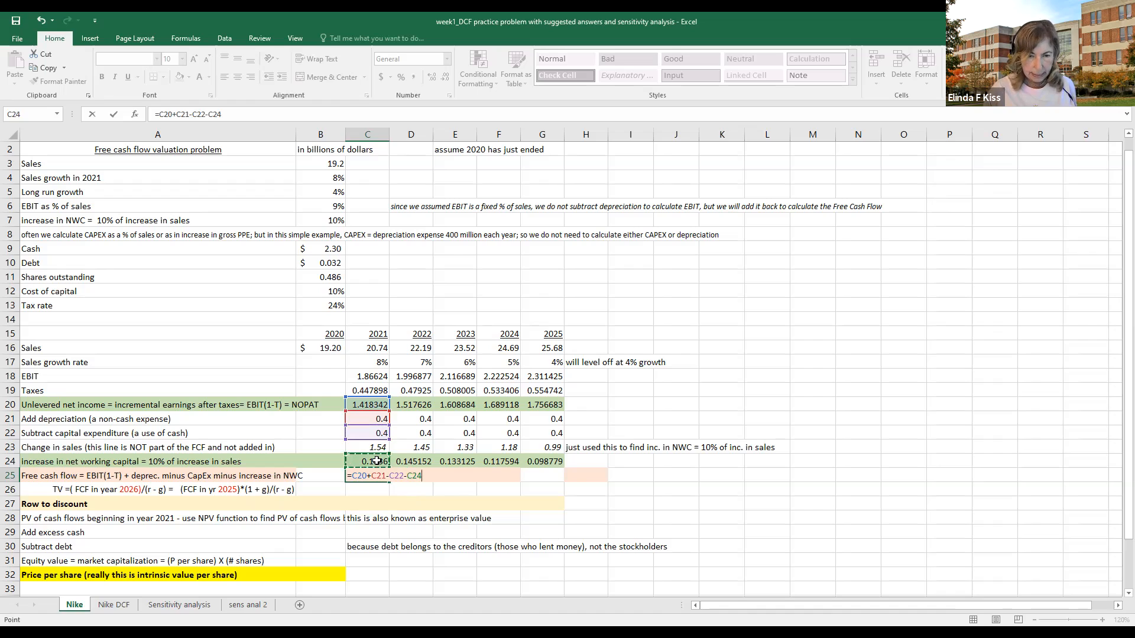
key("Return")
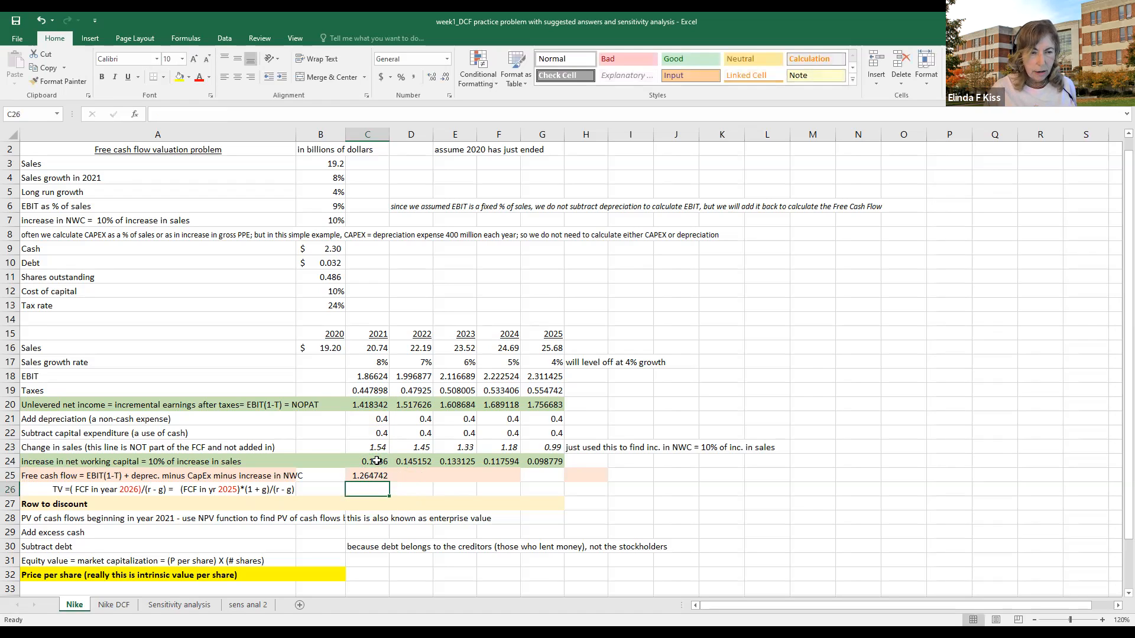
key("Up")
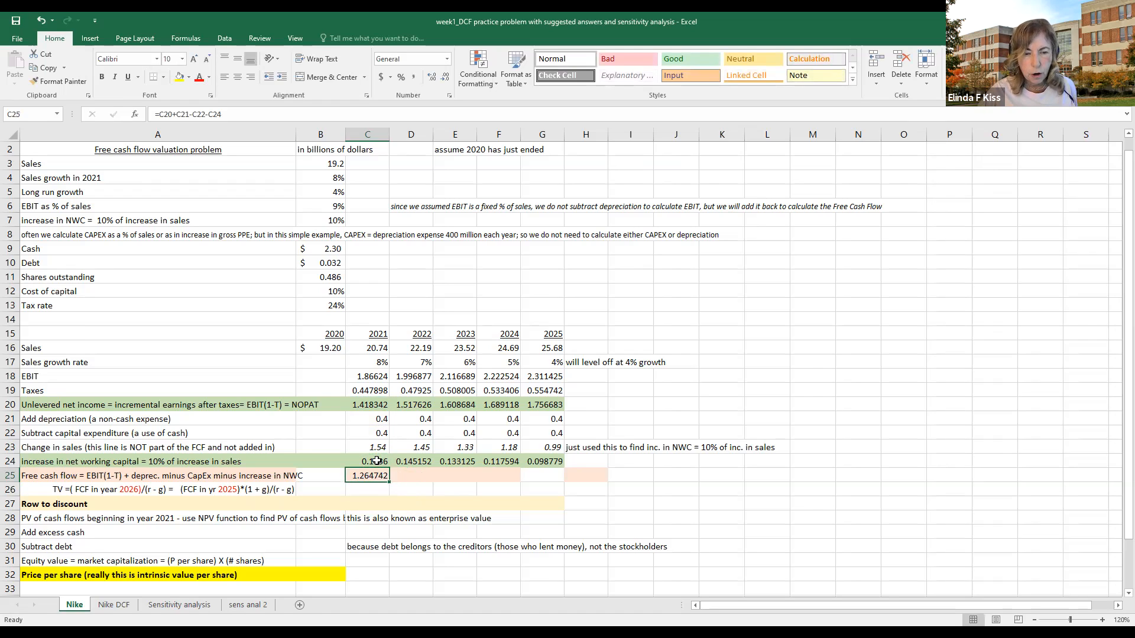
left_click_drag(389, 483, 557, 480)
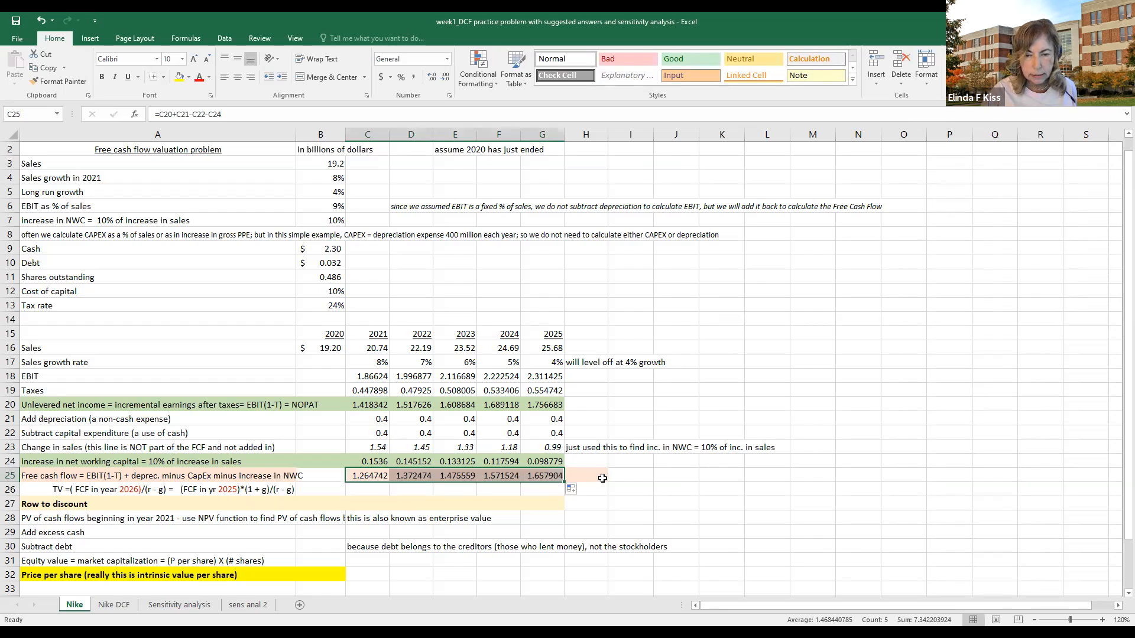
- Calculate the 2026 free cash flow in H25 by growing the 2025 figure at the long-run rate, using =G25*(1+B5)
left_click(553, 478)
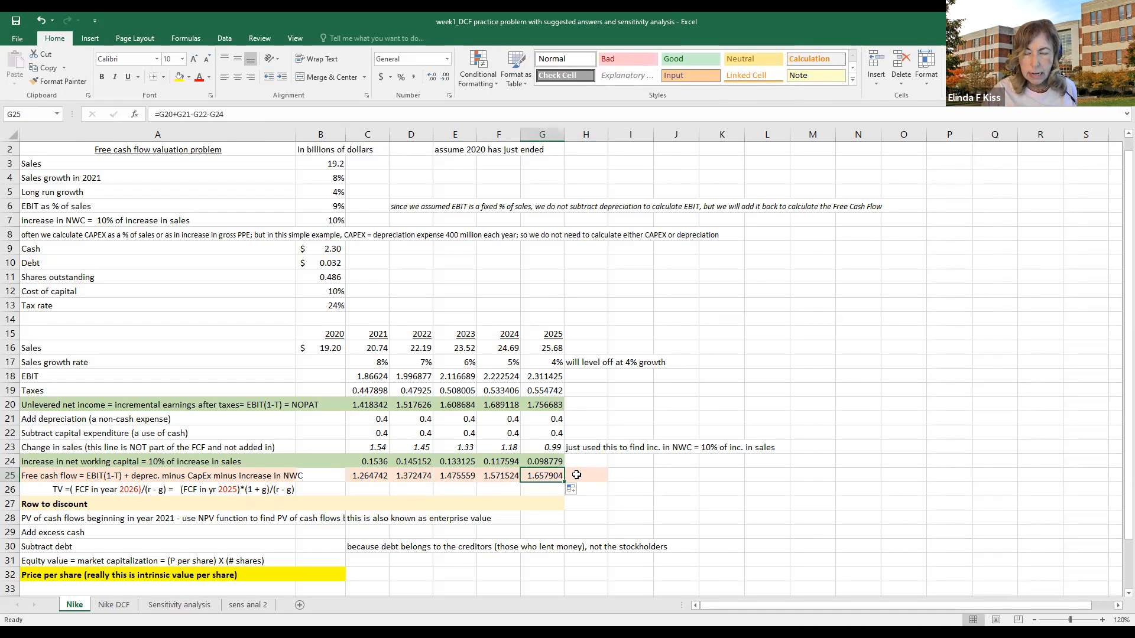
left_click(576, 475)
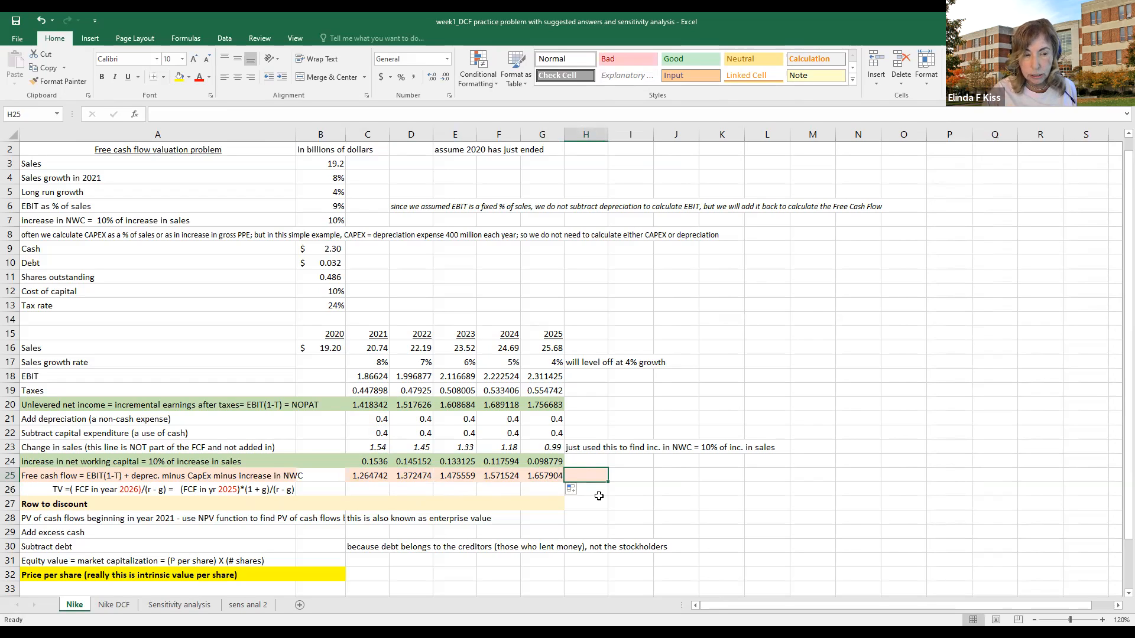
type("=")
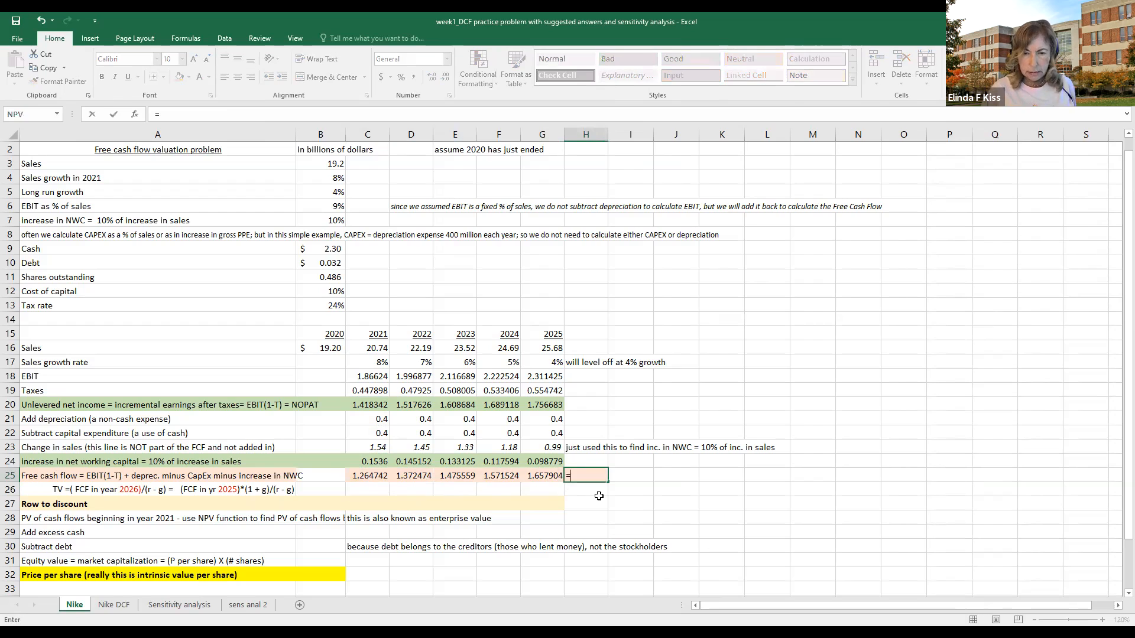
left_click(545, 478)
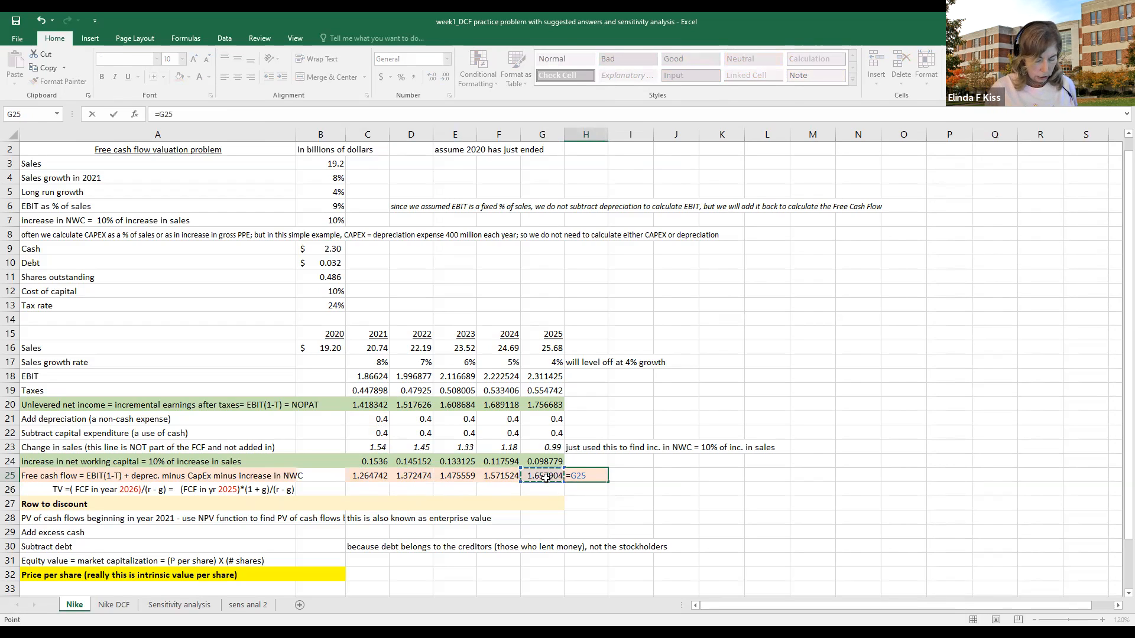
type("*(1")
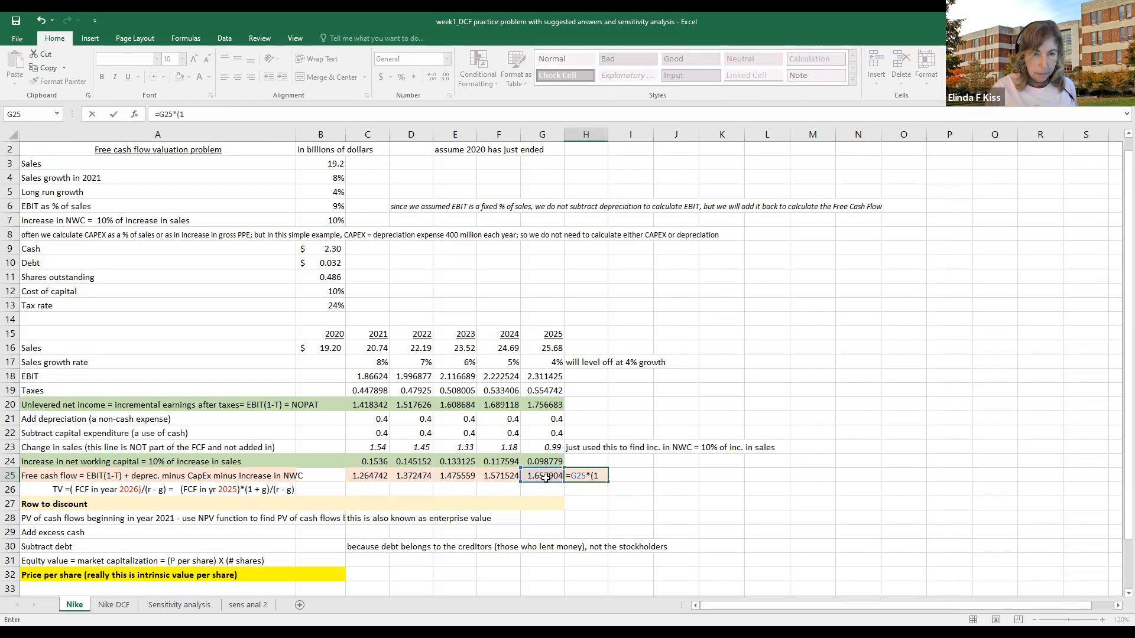
type("+")
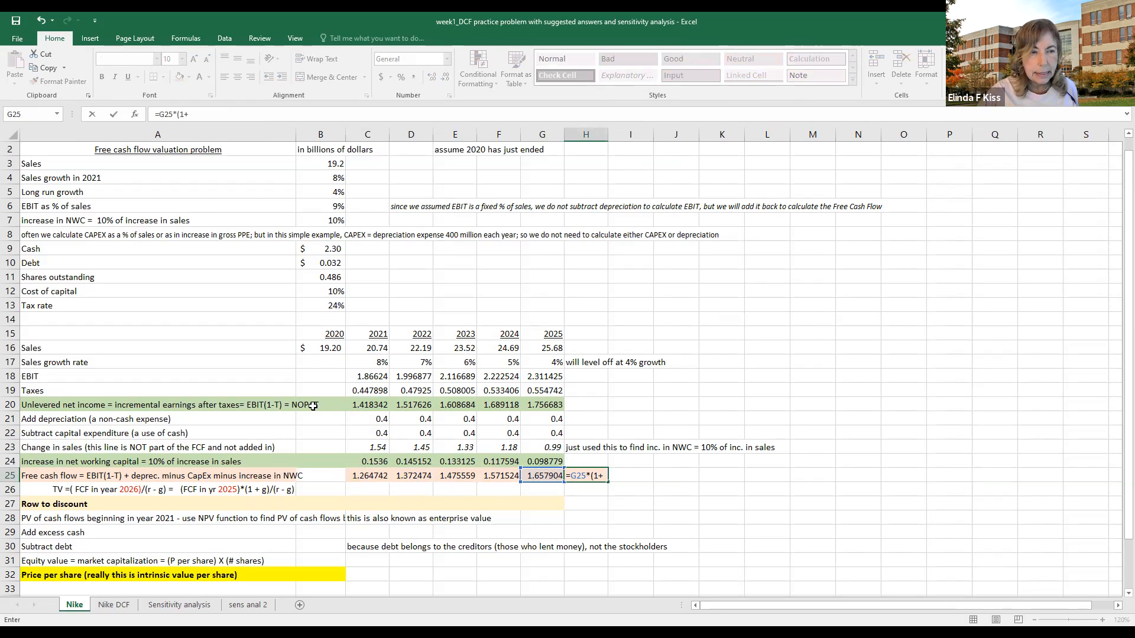
left_click(337, 192)
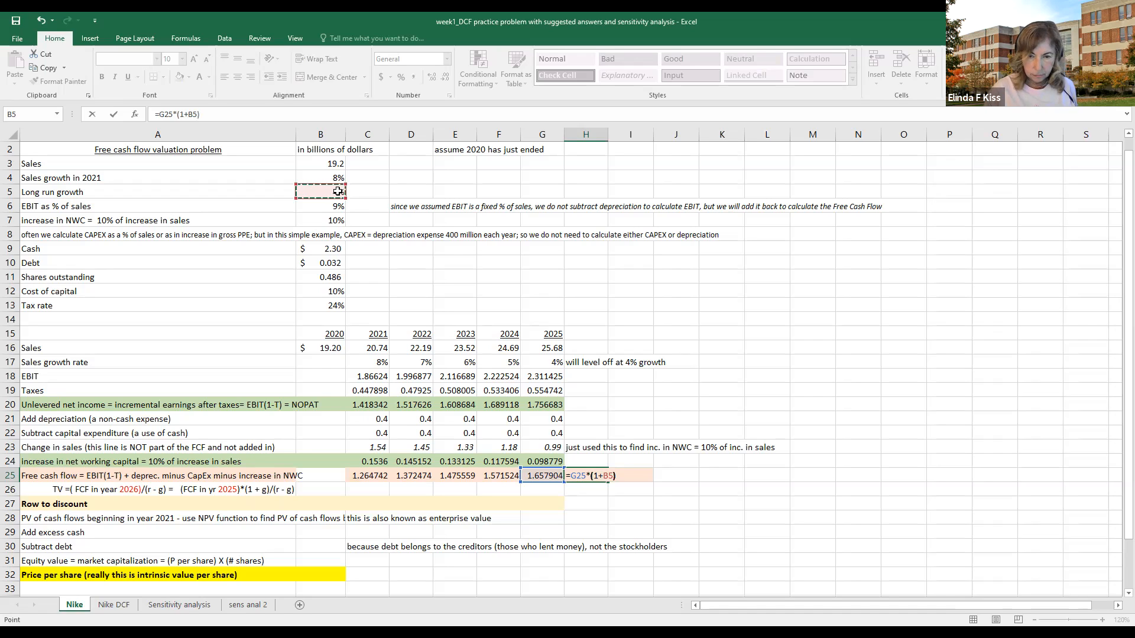
key("Return")
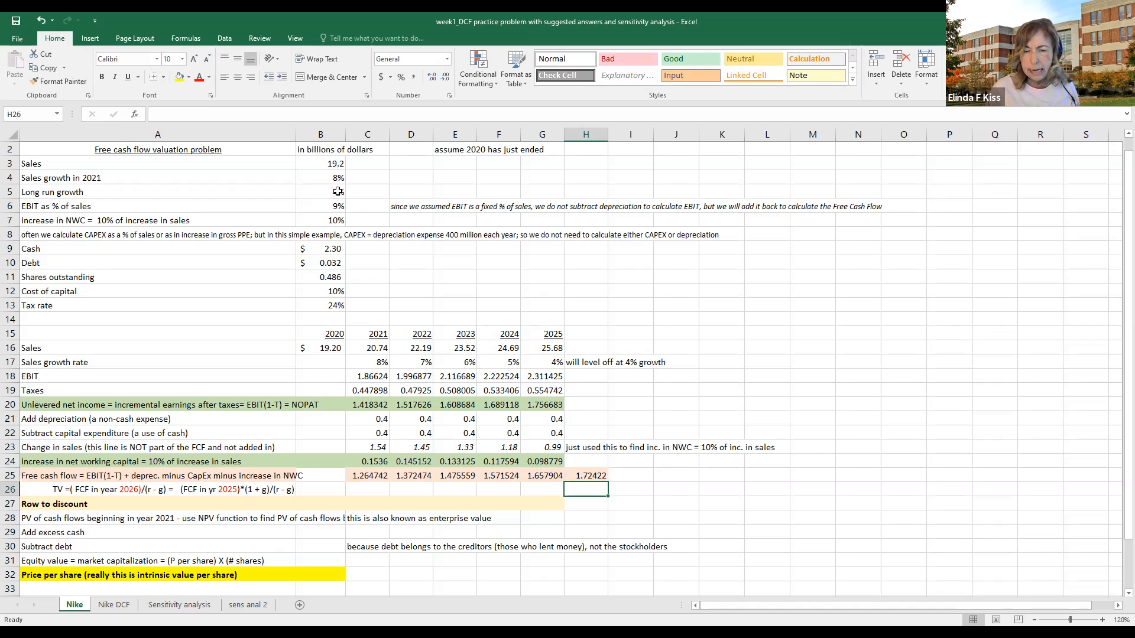
- Calculate the 2025 terminal value in G26 from the growing perpetuity formula, using =G25*(1+B5)/(B12-B5)
key("Left")
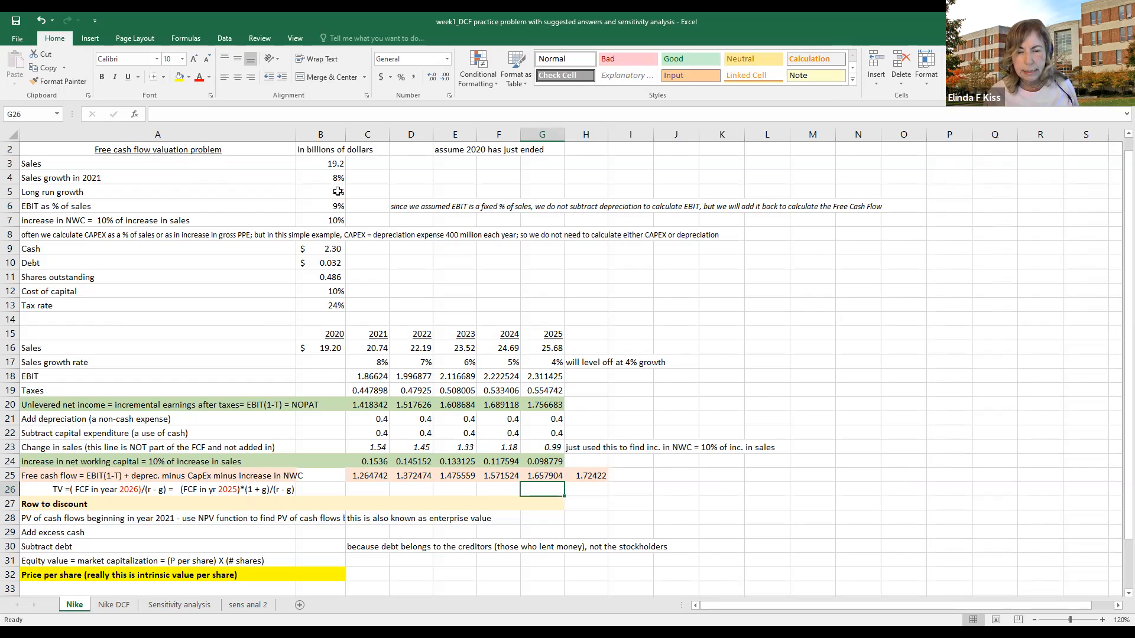
type("=")
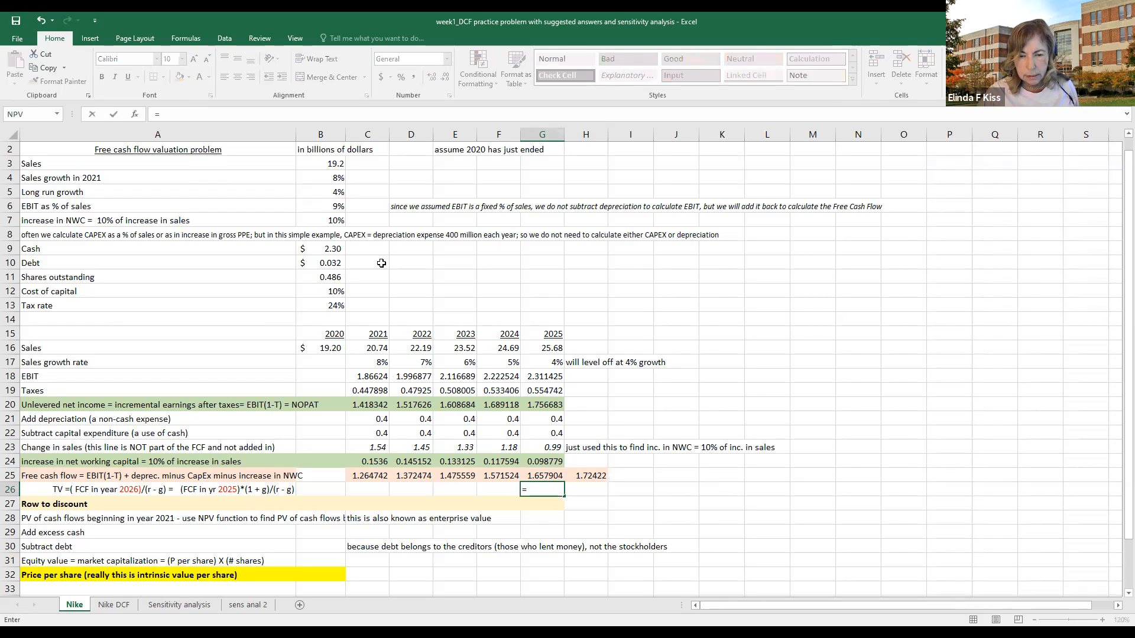
left_click(537, 476)
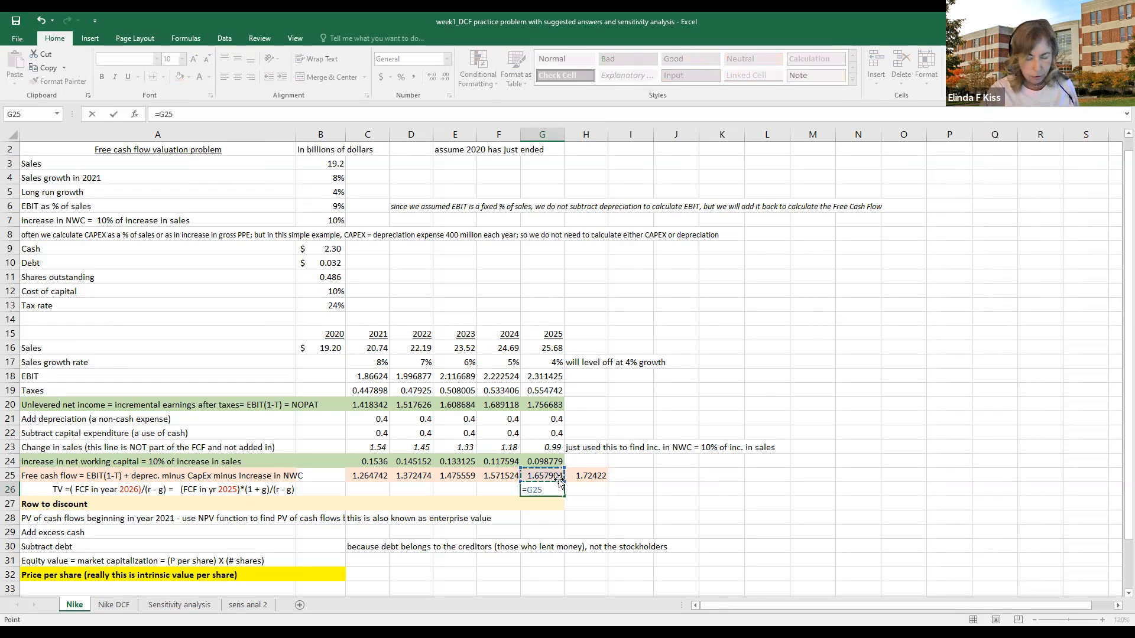
type("*(")
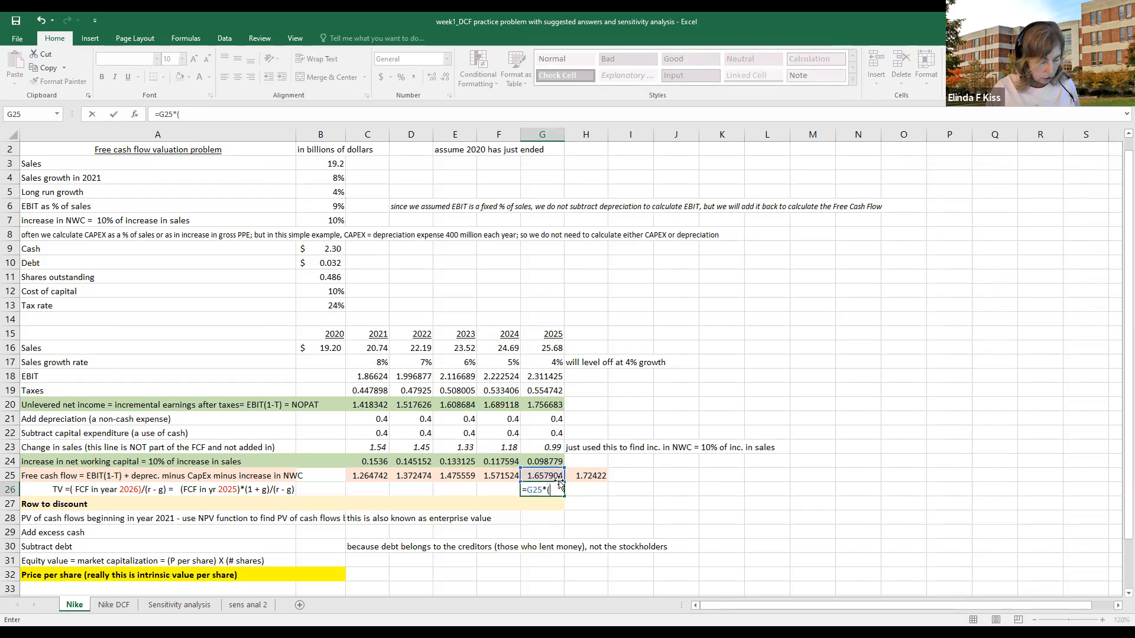
type("1+")
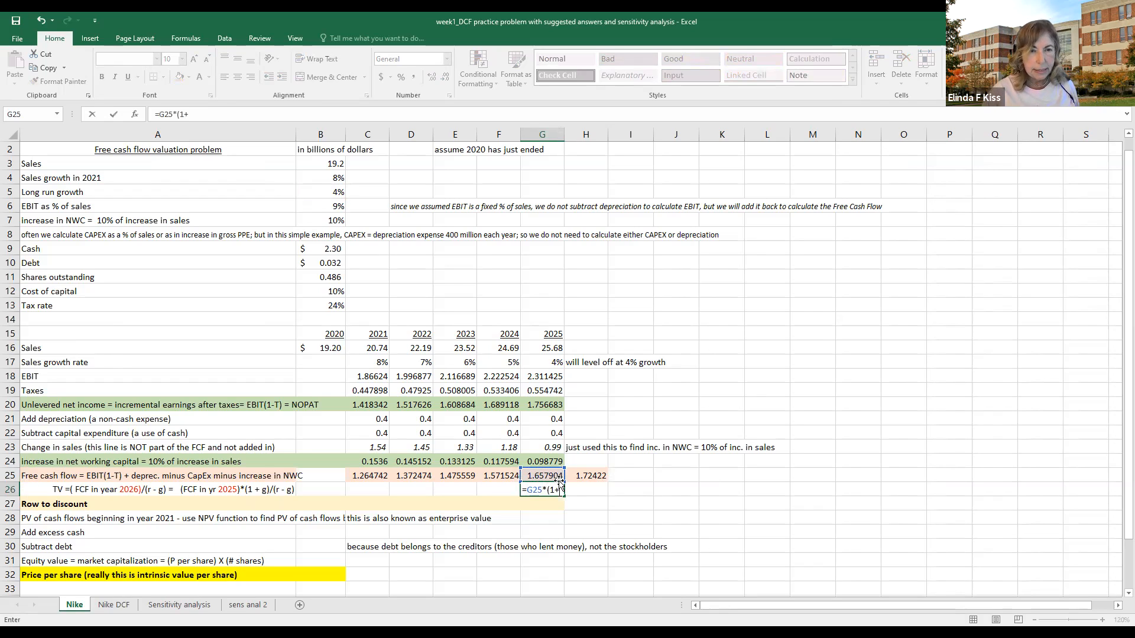
left_click(329, 197)
type(")")
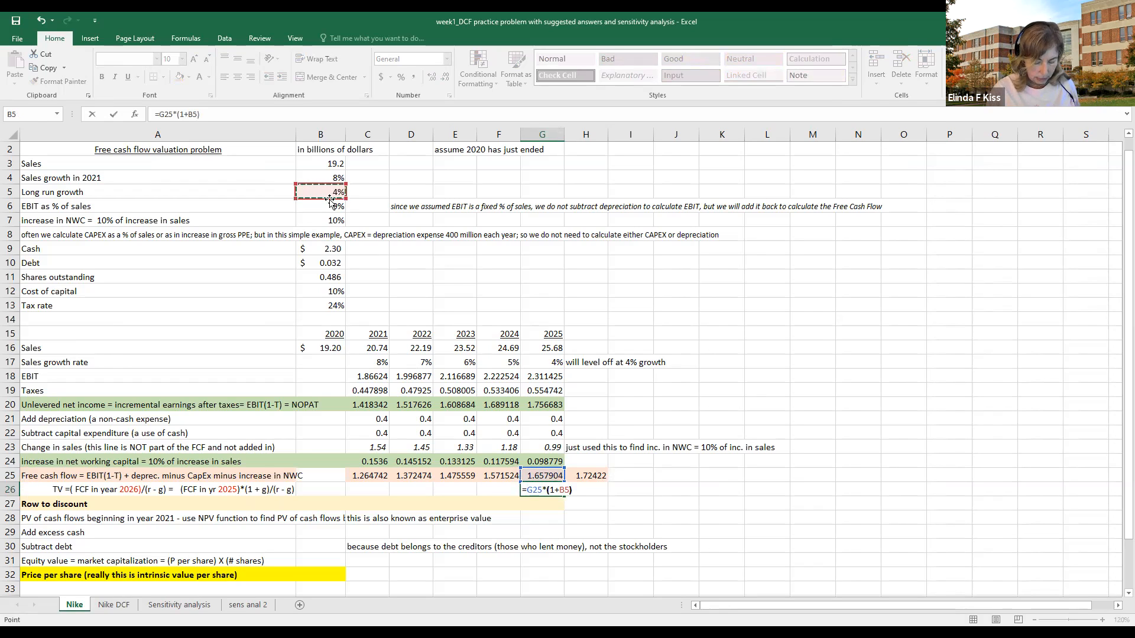
type("/(")
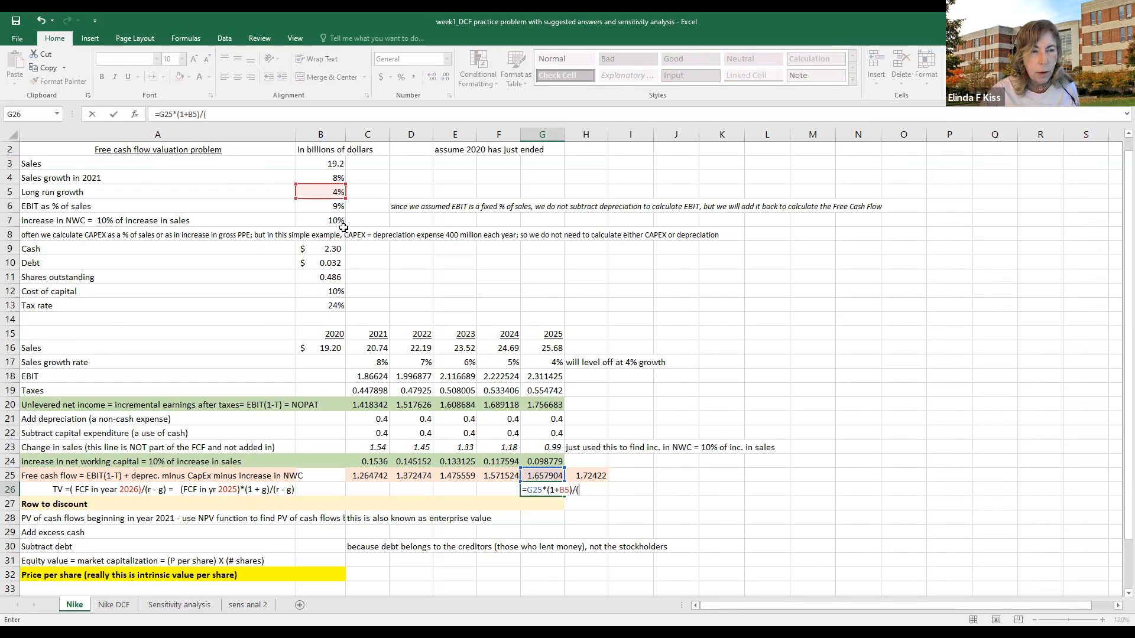
left_click(337, 290)
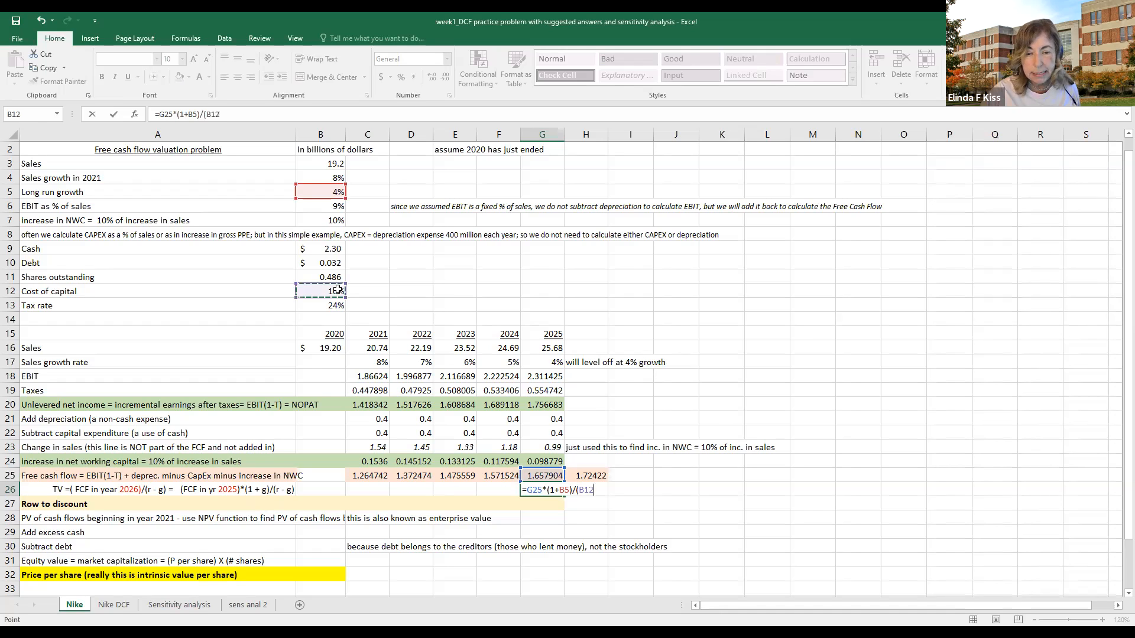
type("-")
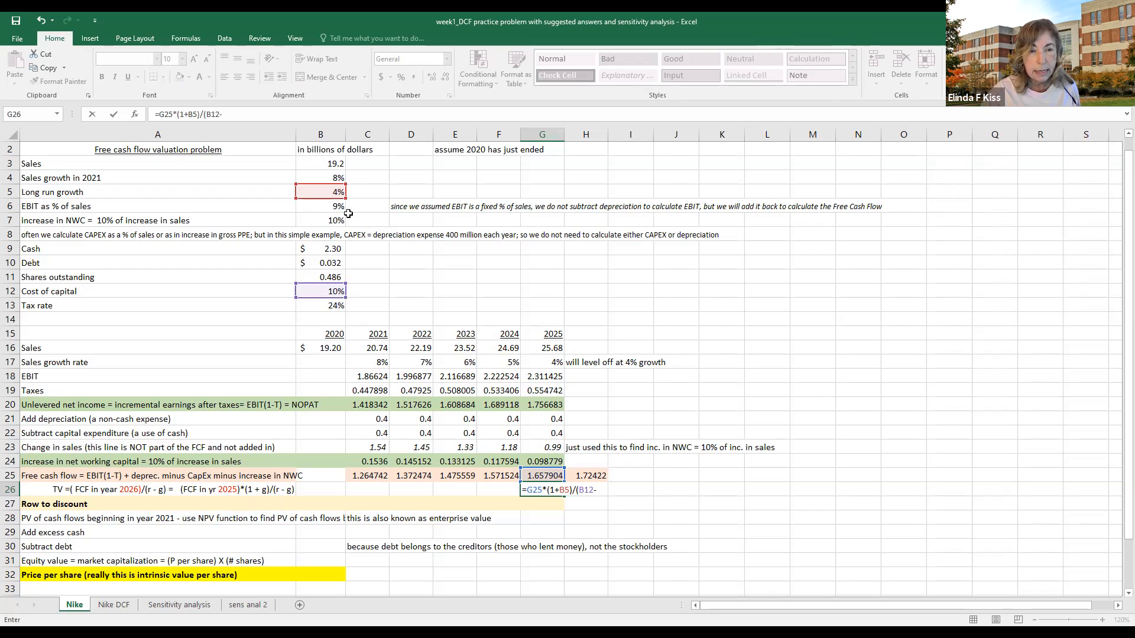
left_click(324, 193)
type(")")
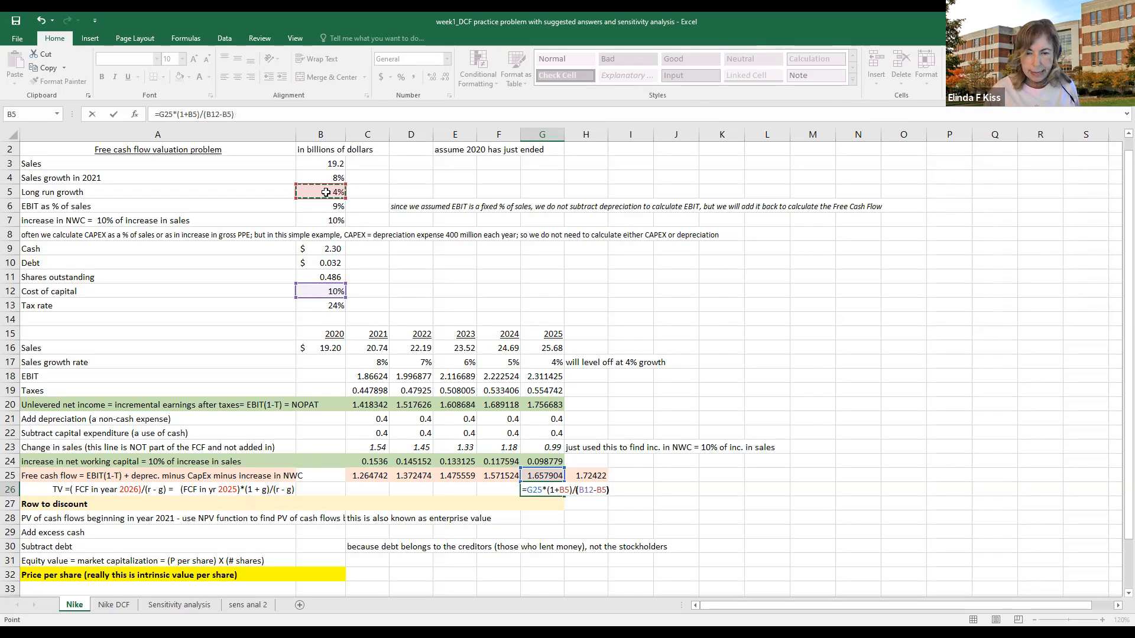
key("Return")
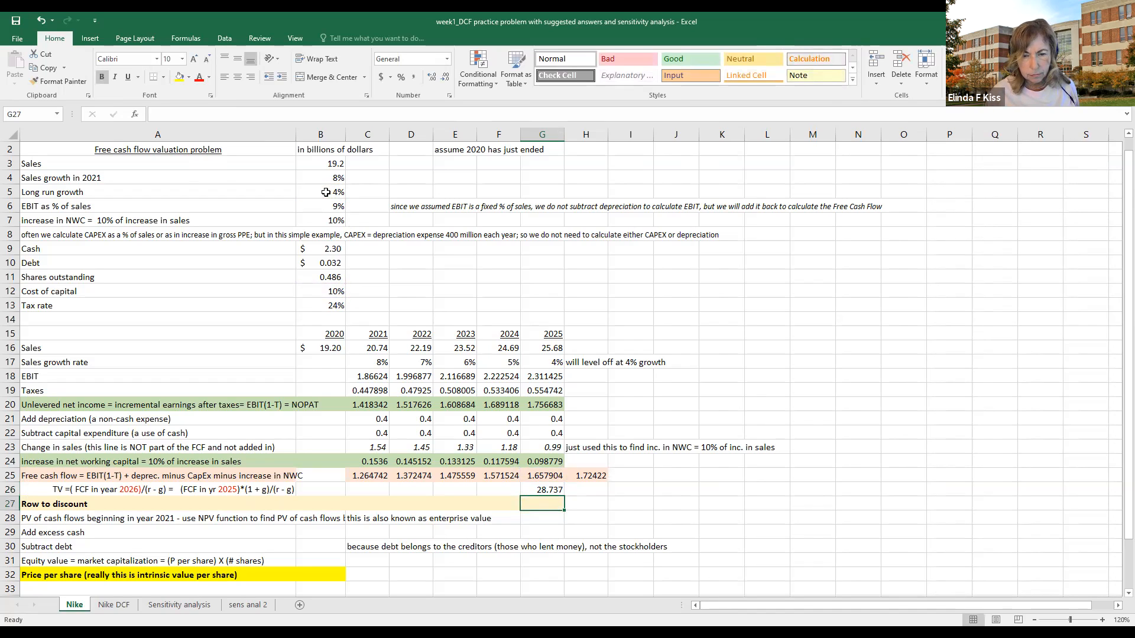
- Add free cash flow and terminal value for 2021 in C27 with =C25+C26 and fill it across through 2025
key("Left")
key("Left")
key("Left")
key("Left")
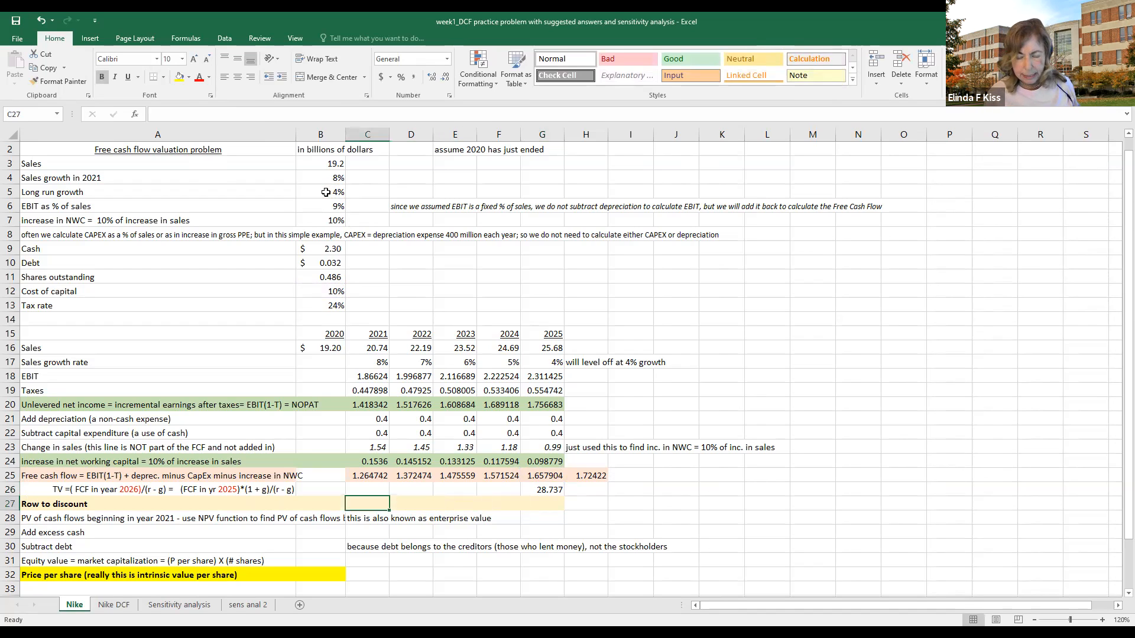
type("=")
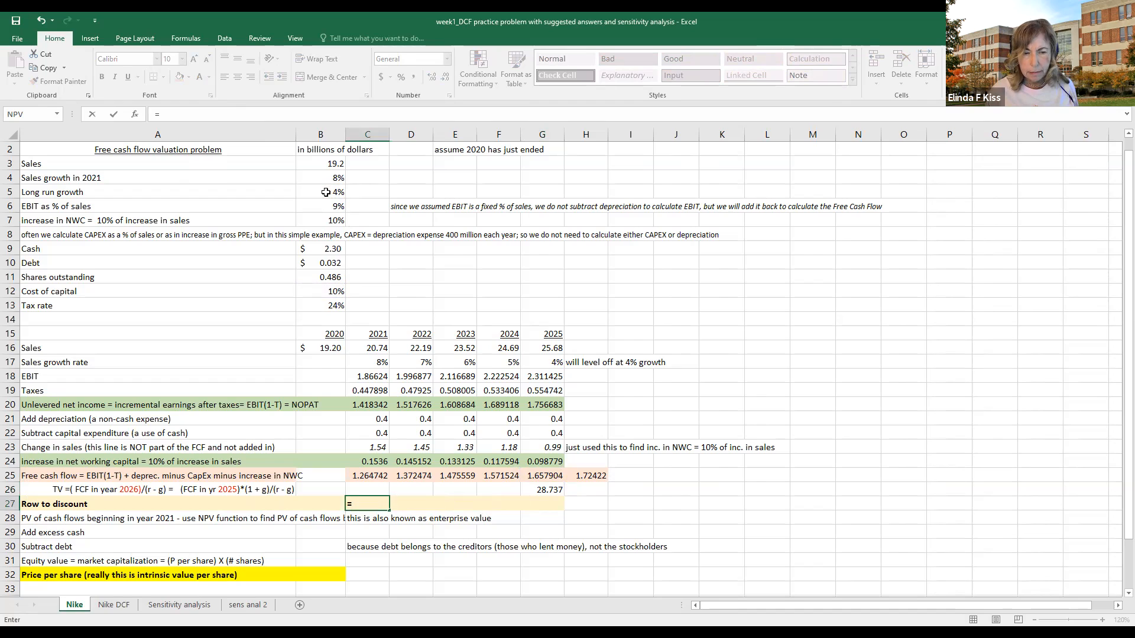
key("Up")
key("Up")
type("+")
key("Up")
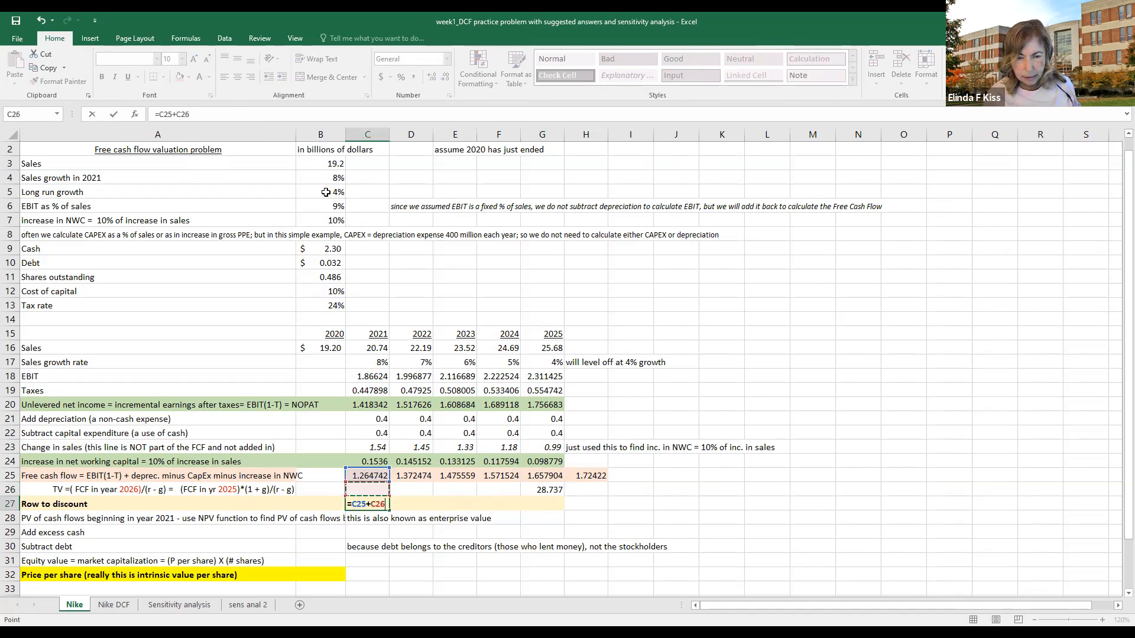
key("Return")
key("Up")
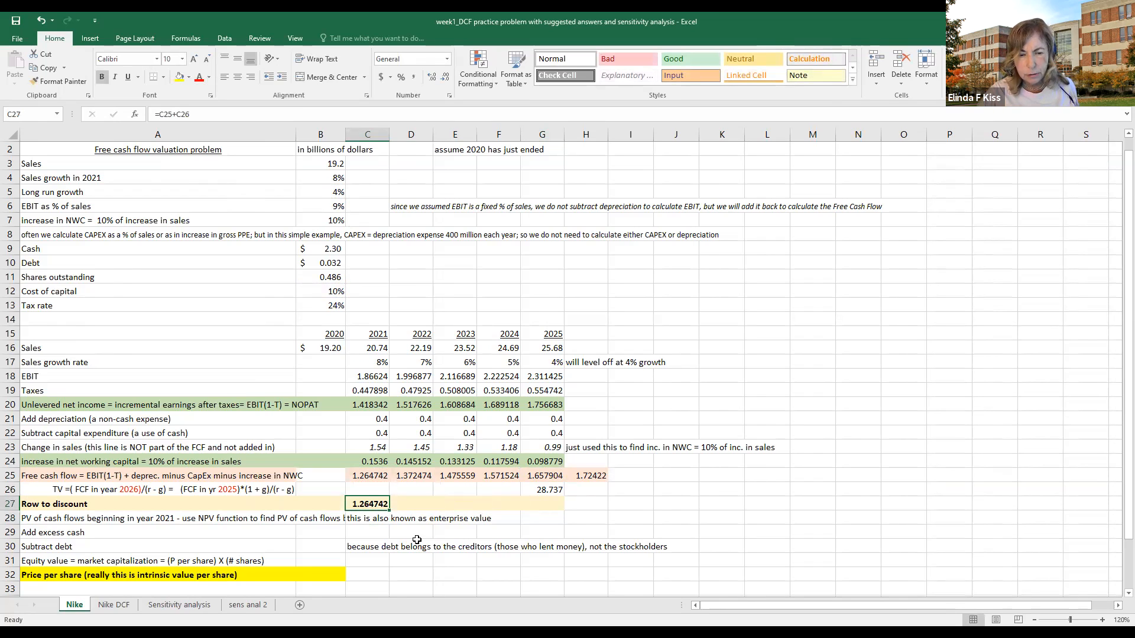
left_click_drag(389, 509, 549, 509)
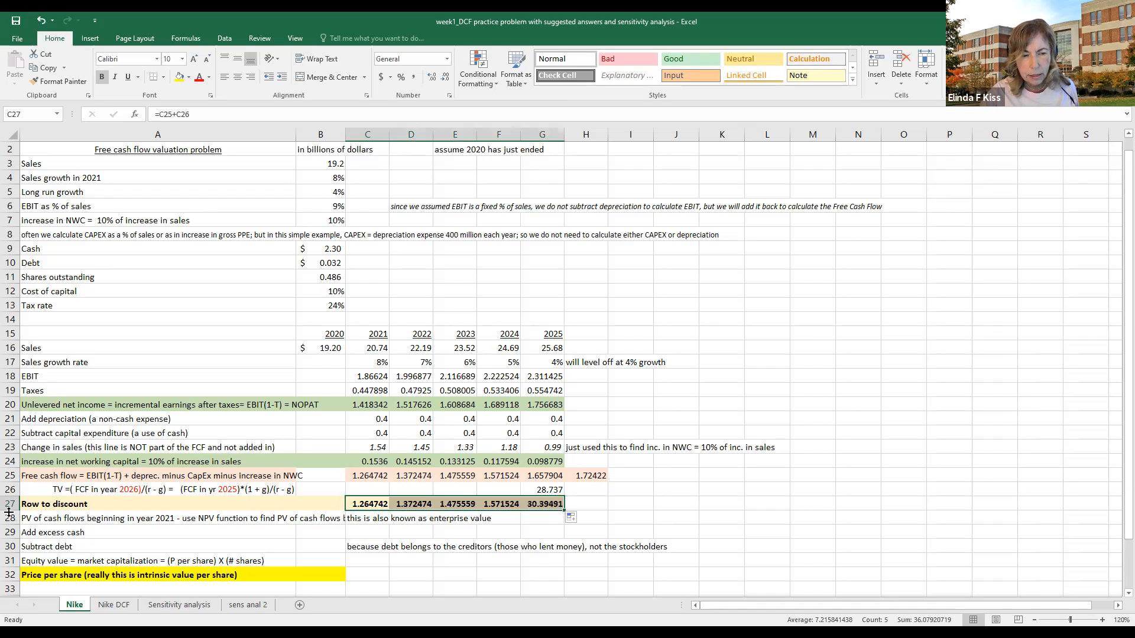
- Extend the A27 label to read "Row to discount (FCF including the TV)"
left_click(28, 503)
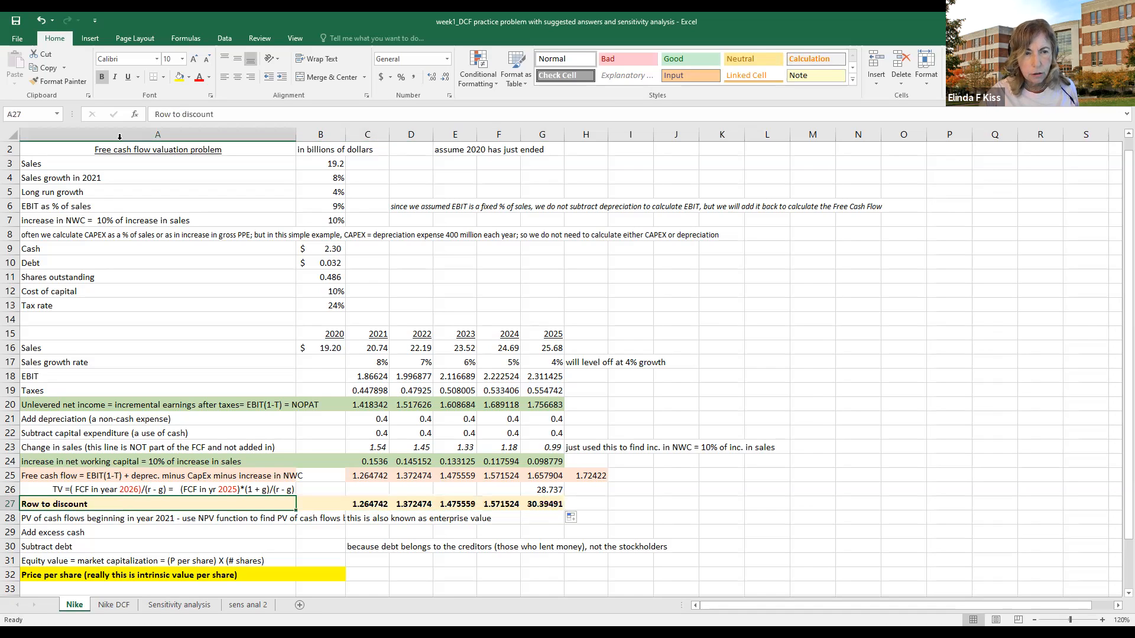
left_click(230, 120)
type("(F")
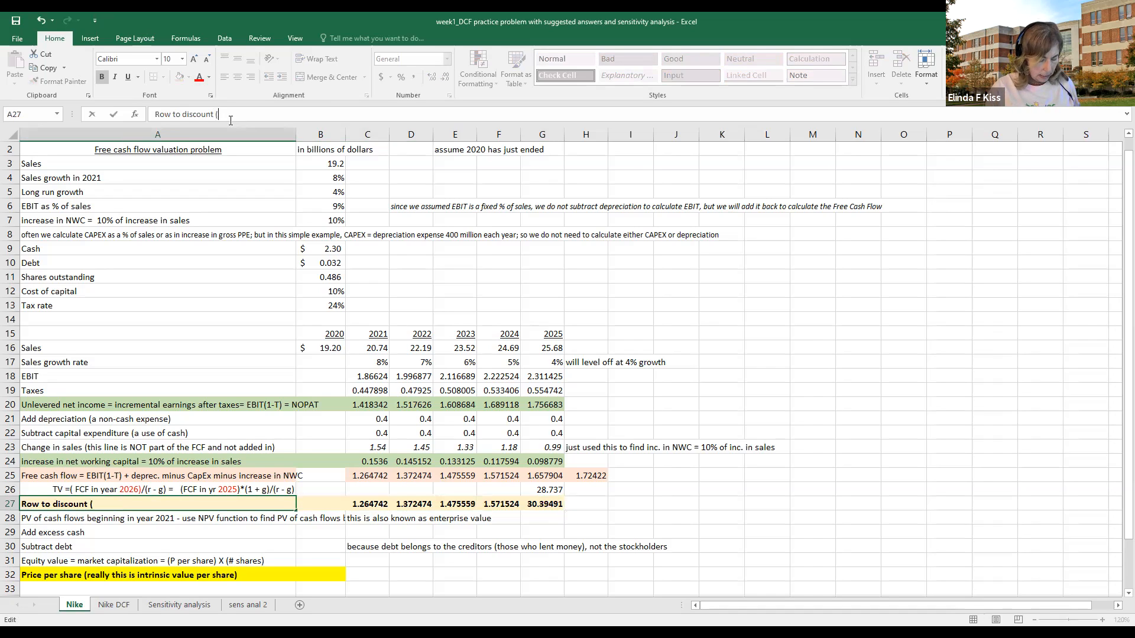
type("CF inc")
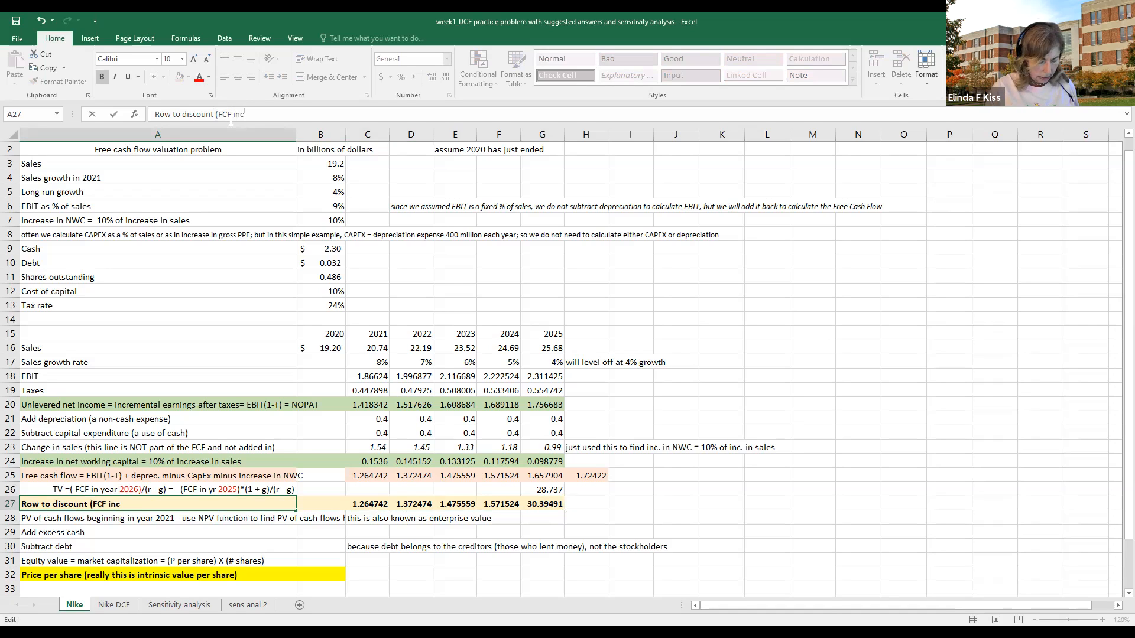
type("luding the ")
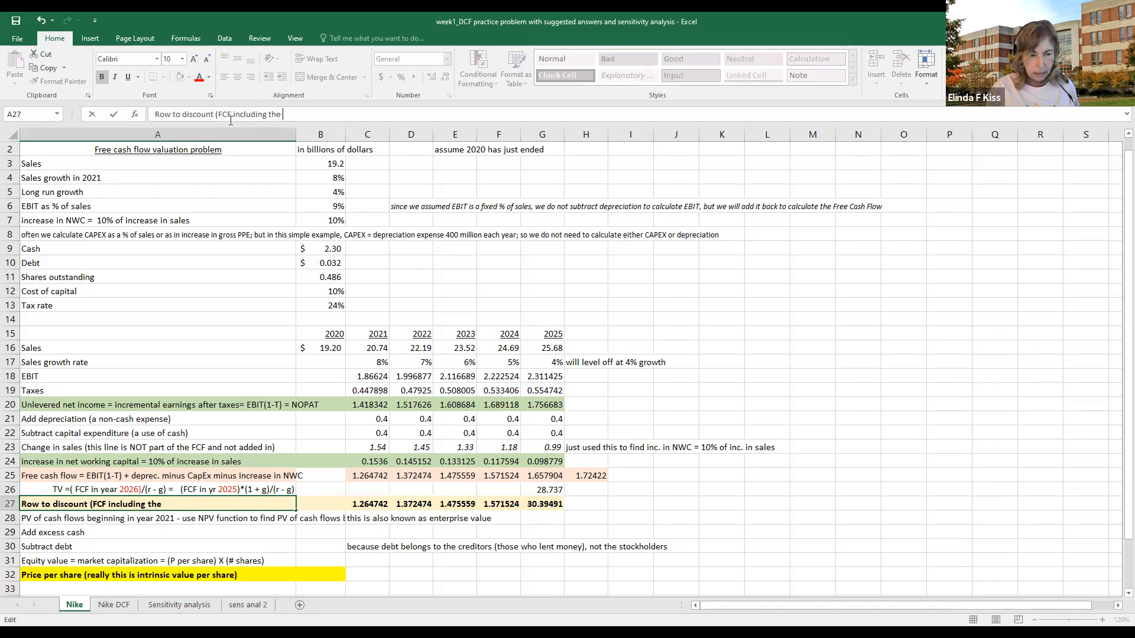
type("TV)")
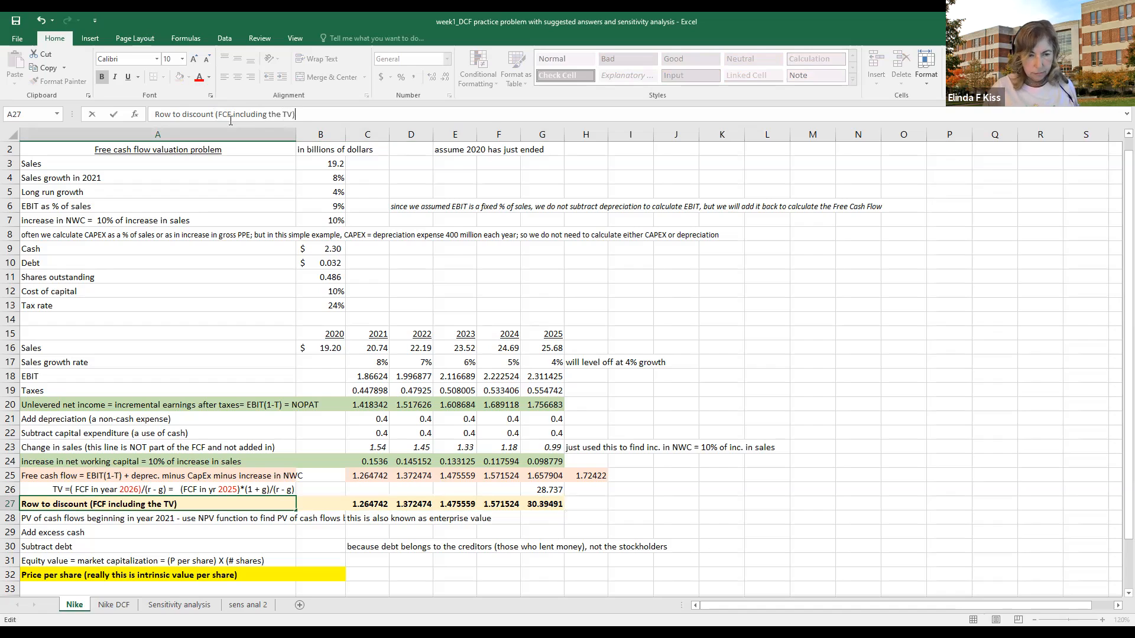
key("Return")
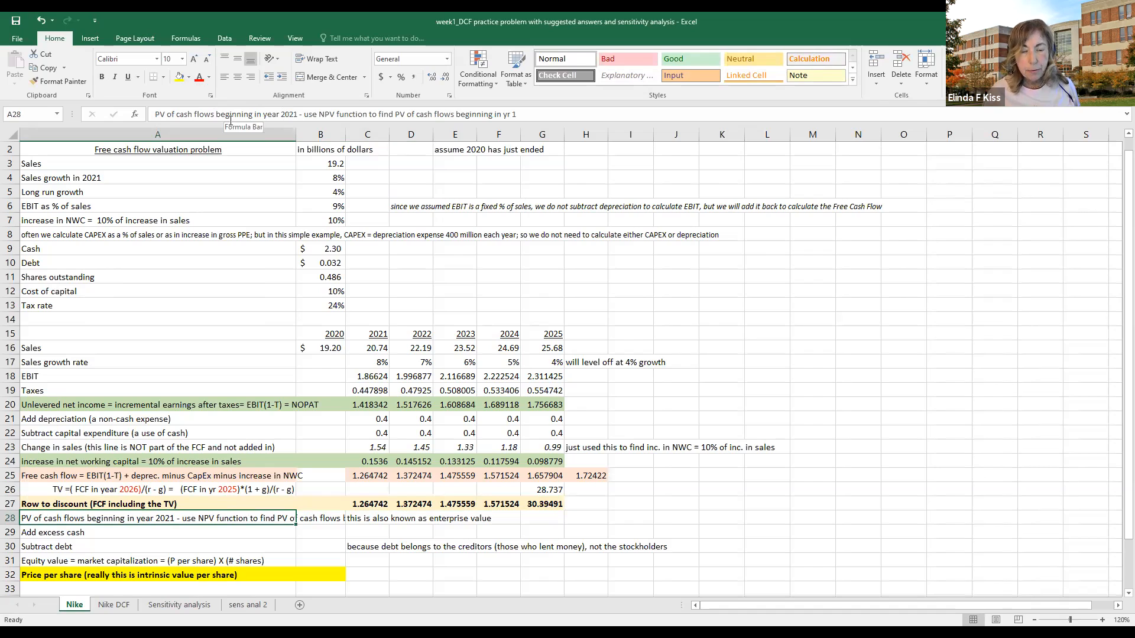
- Move the note "this is also known as enterprise value" from C28 to F28
key("Down")
key("Up")
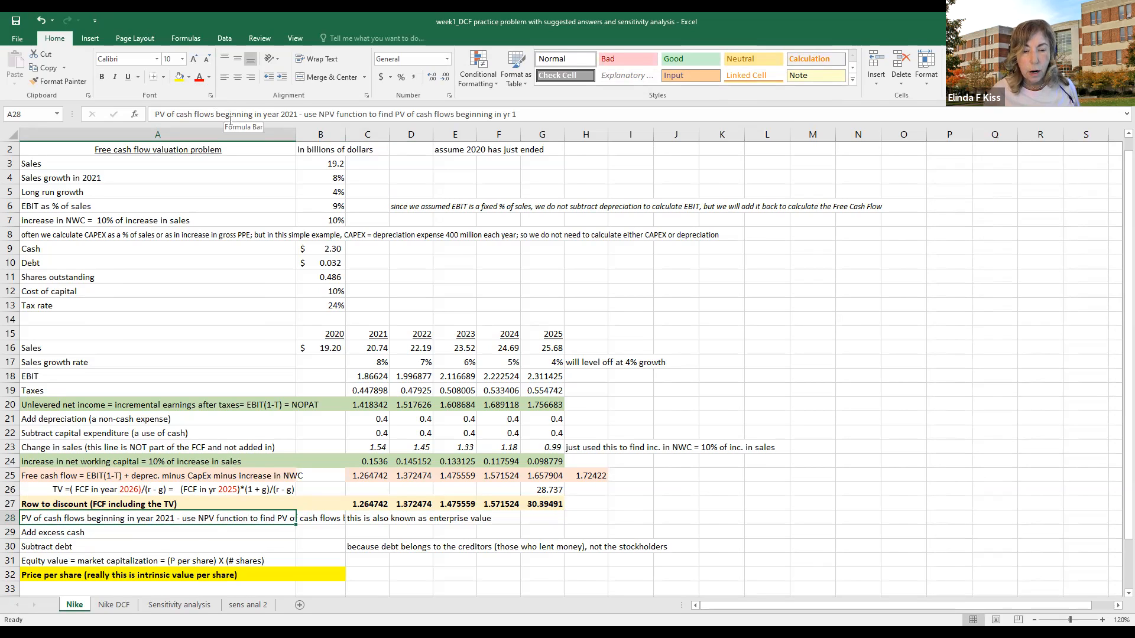
key("Right")
key("Right")
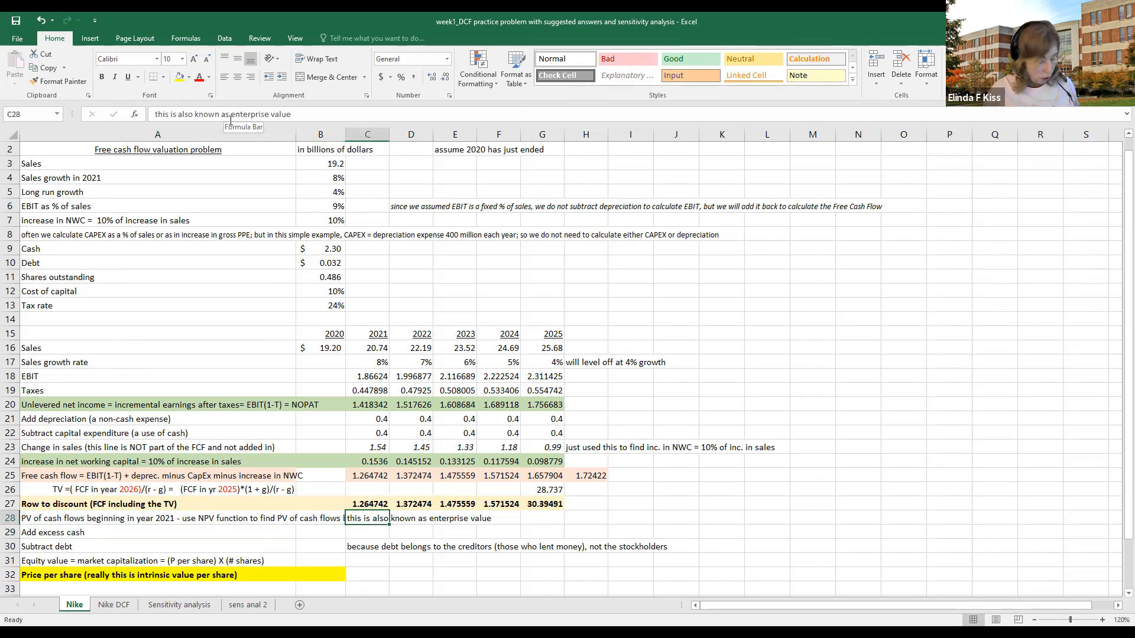
key("ctrl+c")
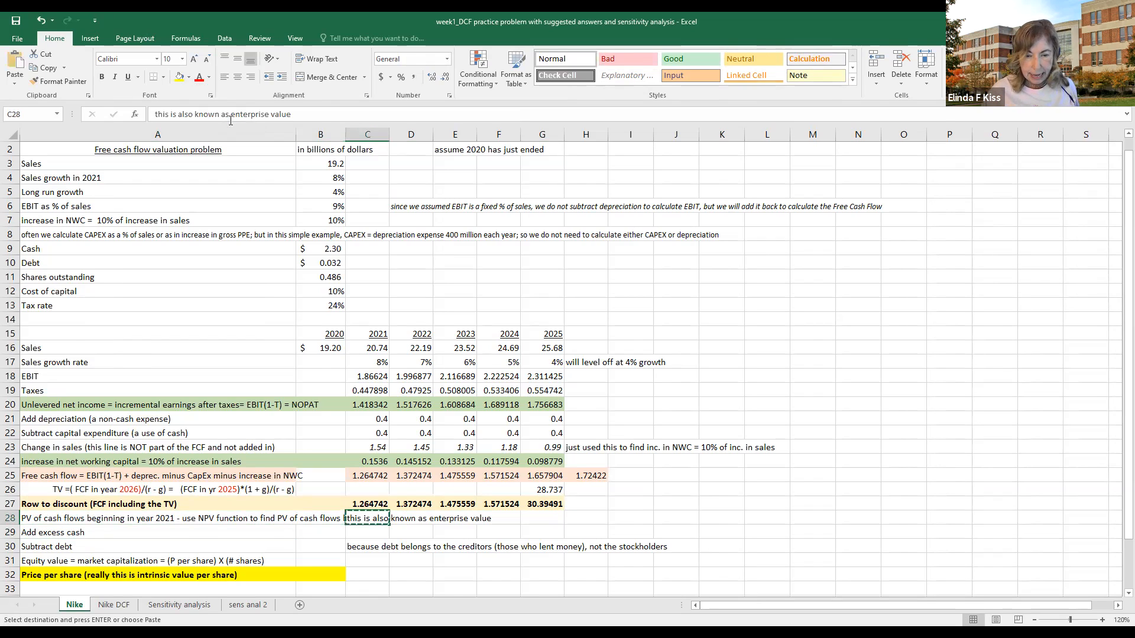
key("Right")
key("Right")
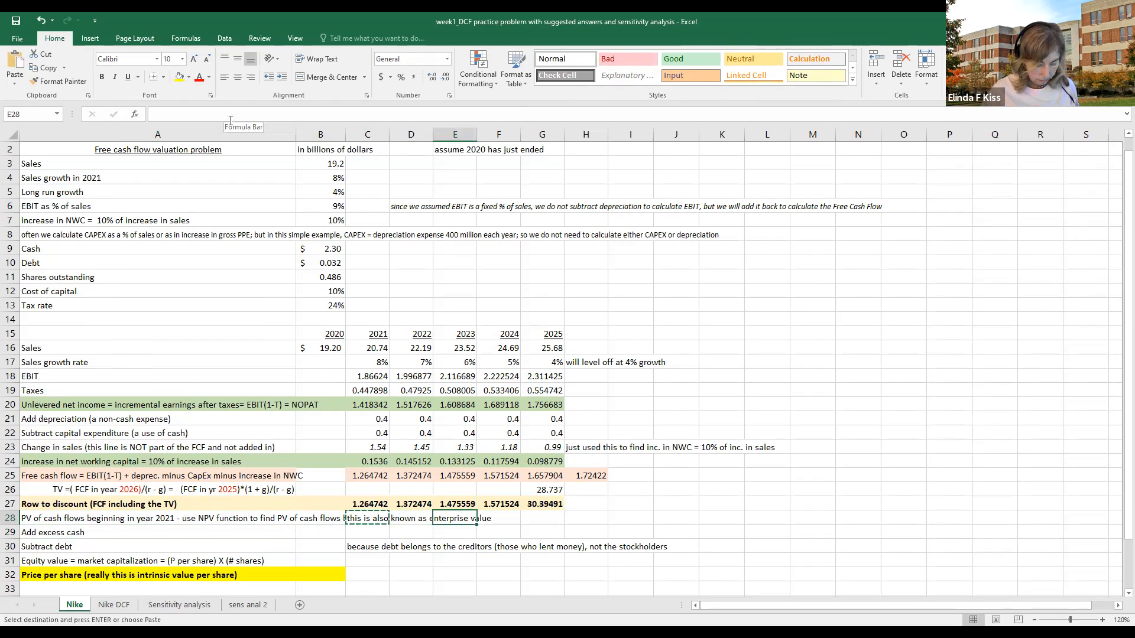
key("Right")
key("Return")
- Insert a blank sheet row above the "Add excess cash" row
key("Down")
key("Left")
key("Left")
key("Left")
key("Left")
key("Left")
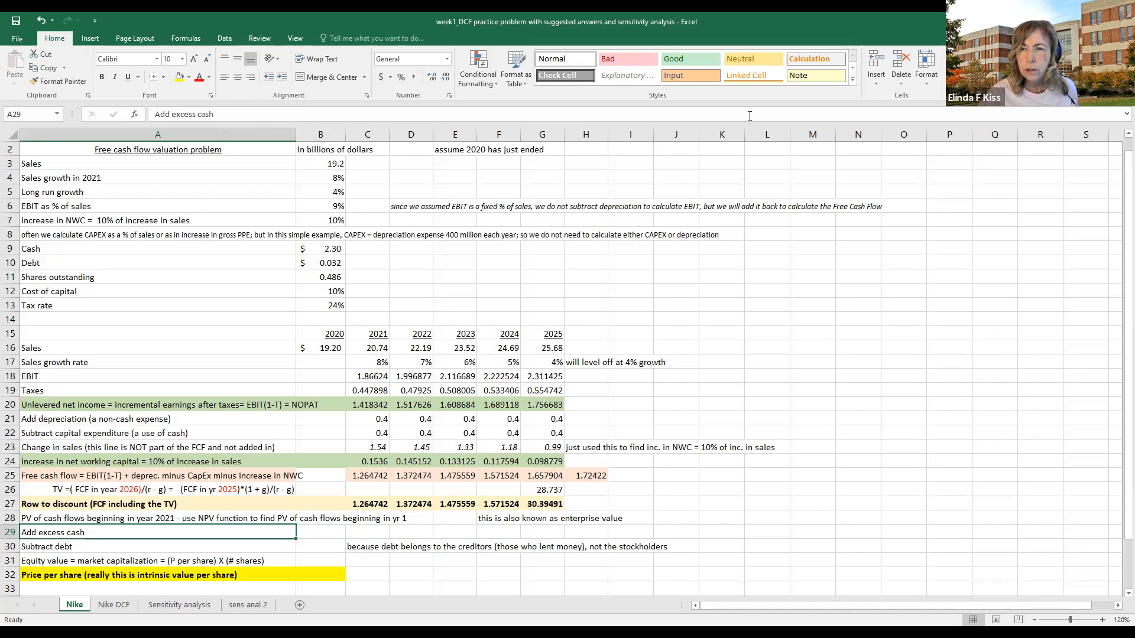
left_click(877, 86)
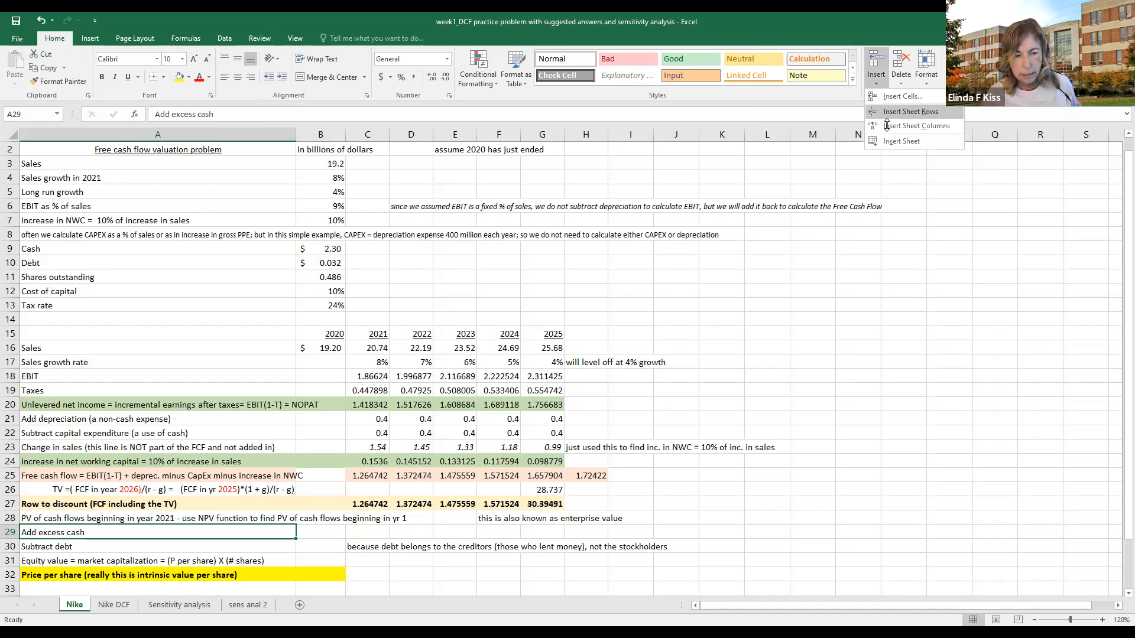
left_click(887, 118)
- Label the new row "Enterprise Value" in A29
key("Right")
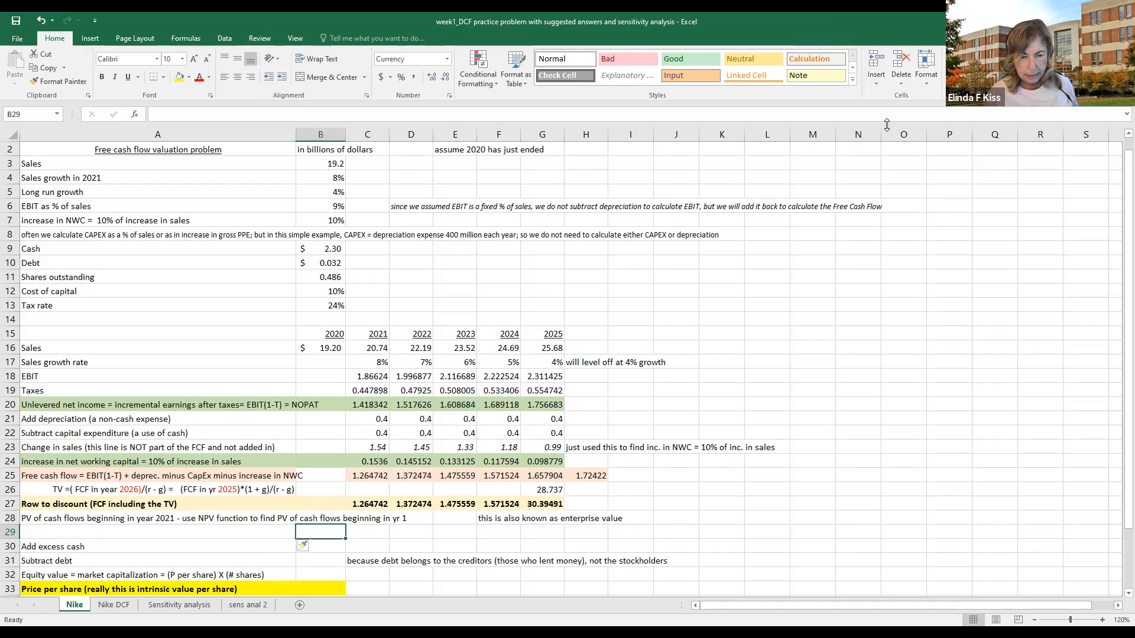
key("Left")
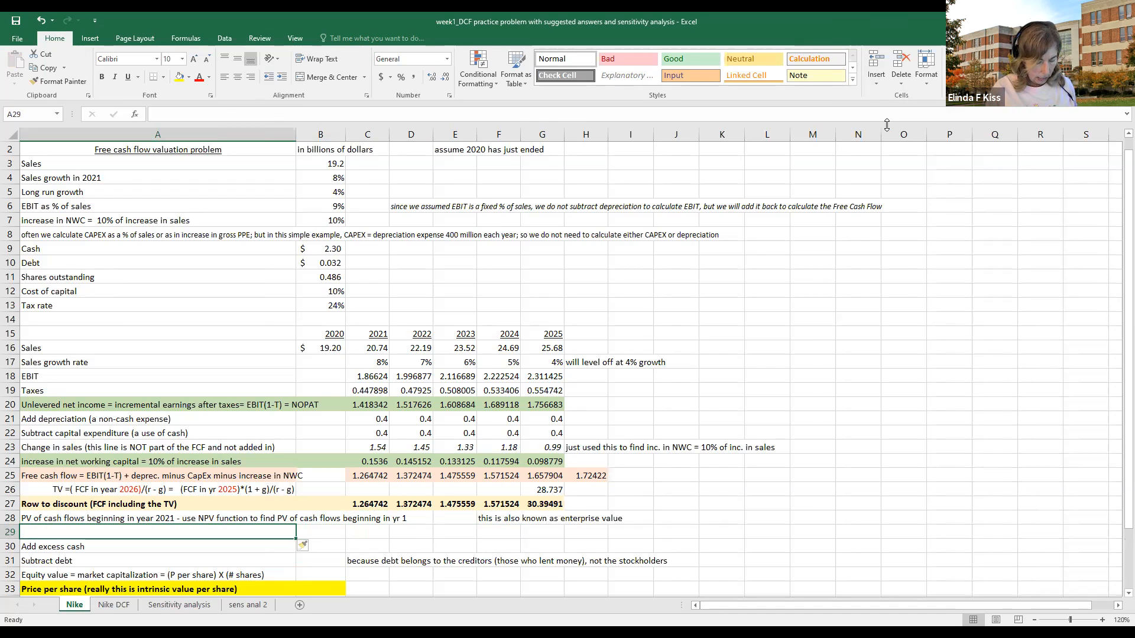
type("Enterpric")
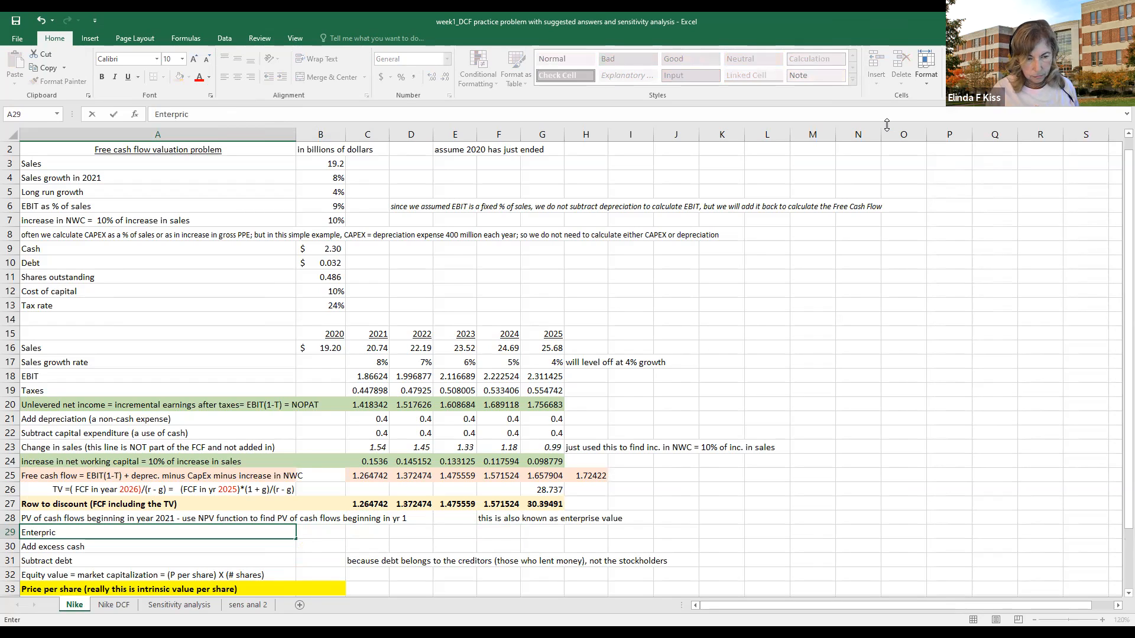
key("BackSpace")
type("se Value")
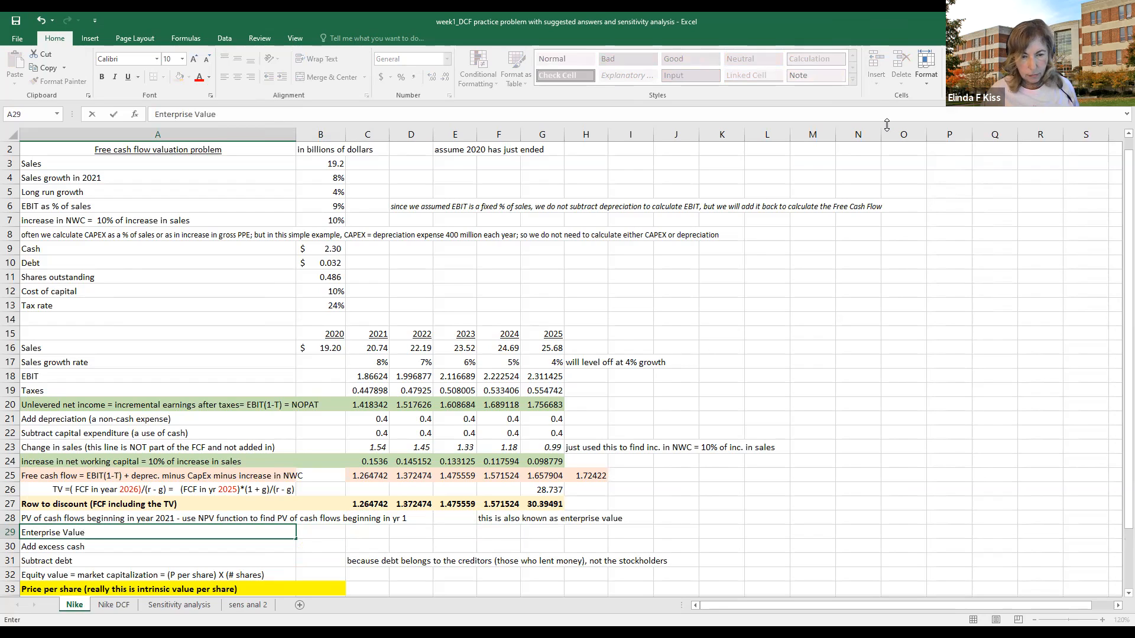
key("Tab")
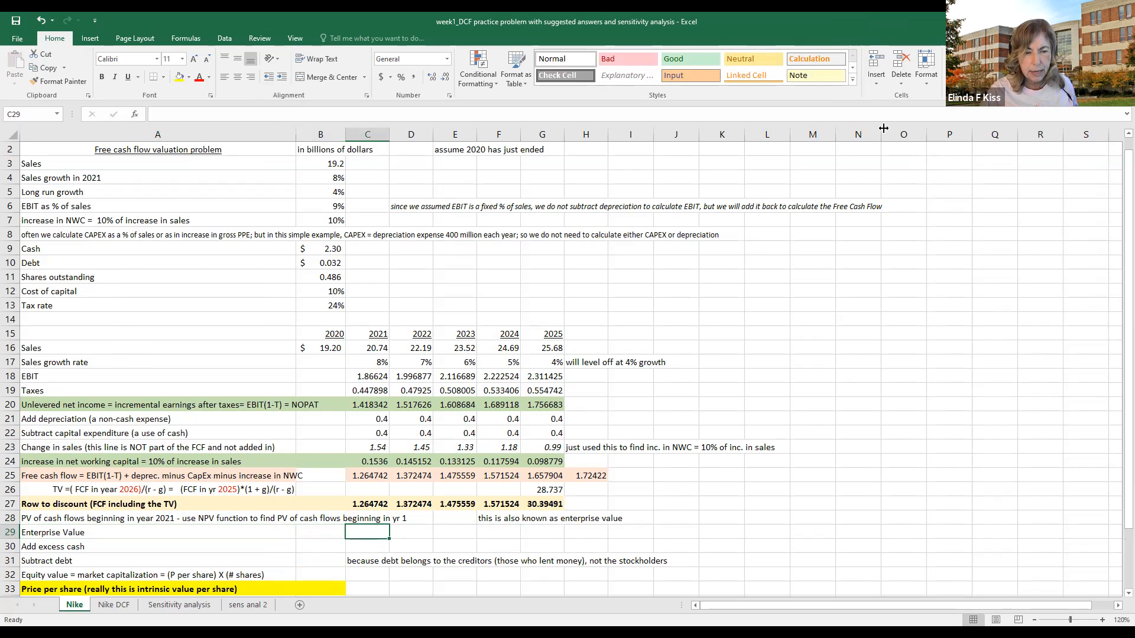
- Calculate the enterprise value in B29 with the NPV function, using B12 as the rate and C27:G27 as the values
key("Left")
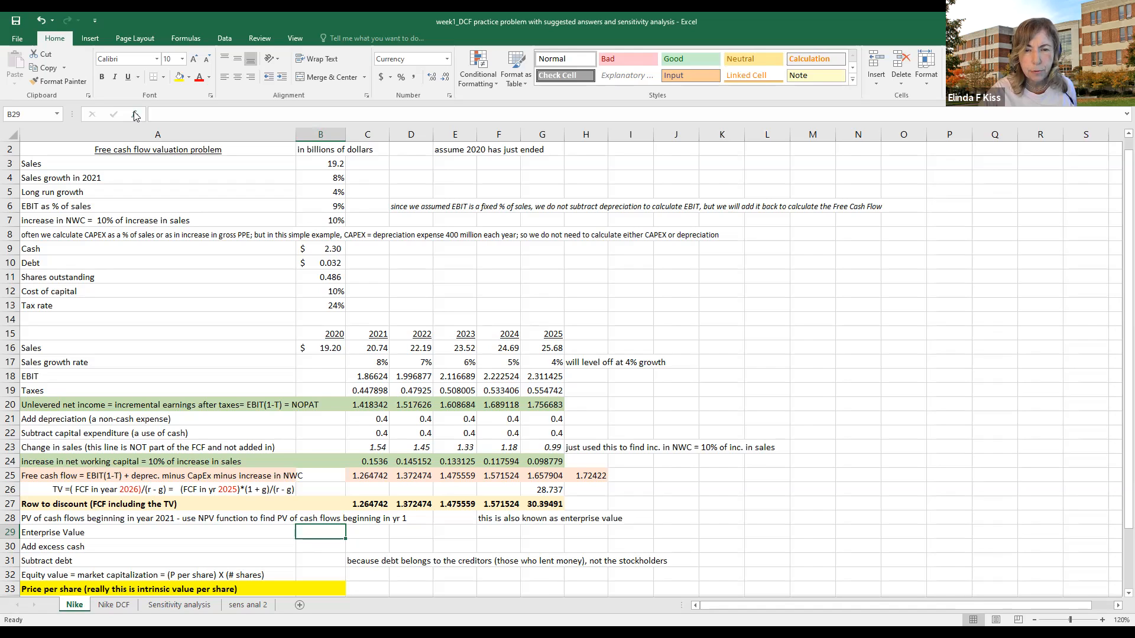
left_click(136, 114)
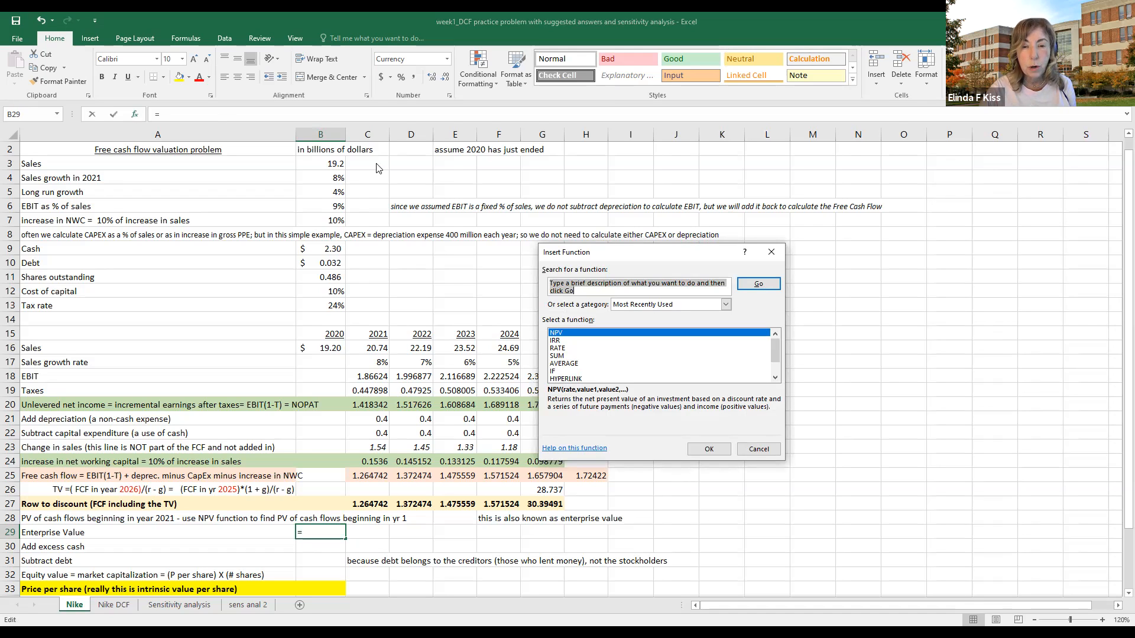
left_click_drag(552, 284, 574, 293)
type("n")
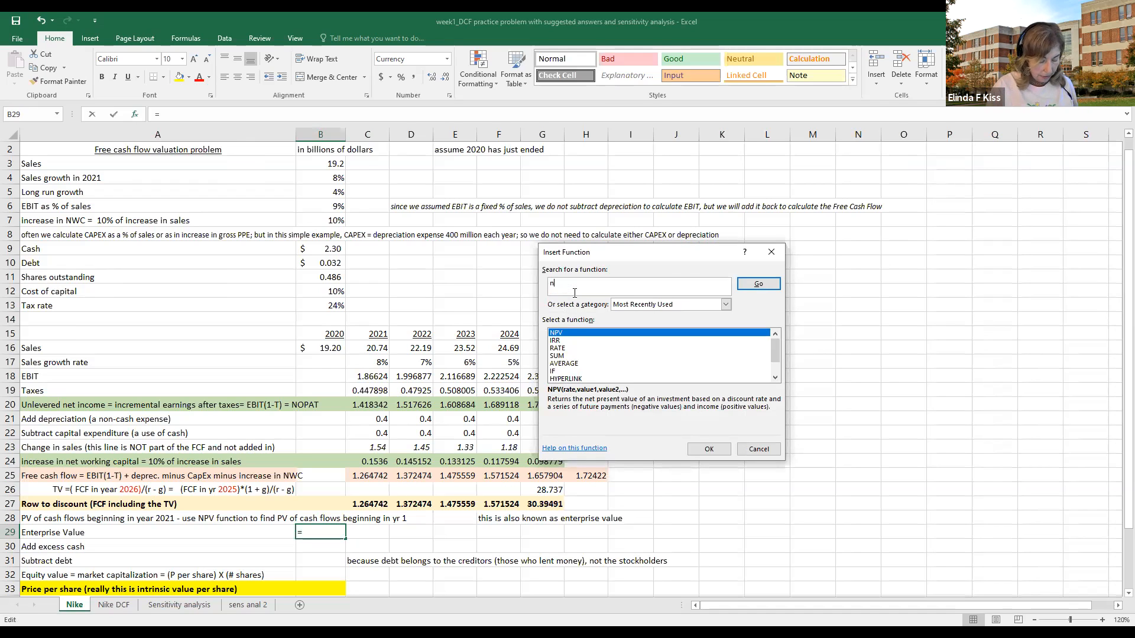
type("pv")
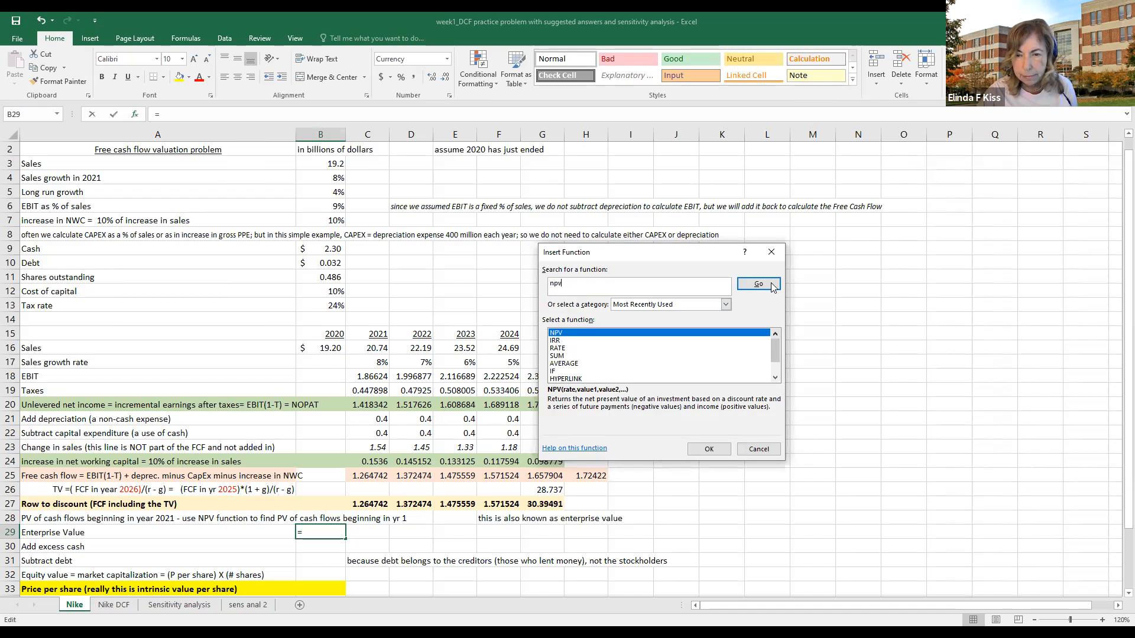
left_click(763, 285)
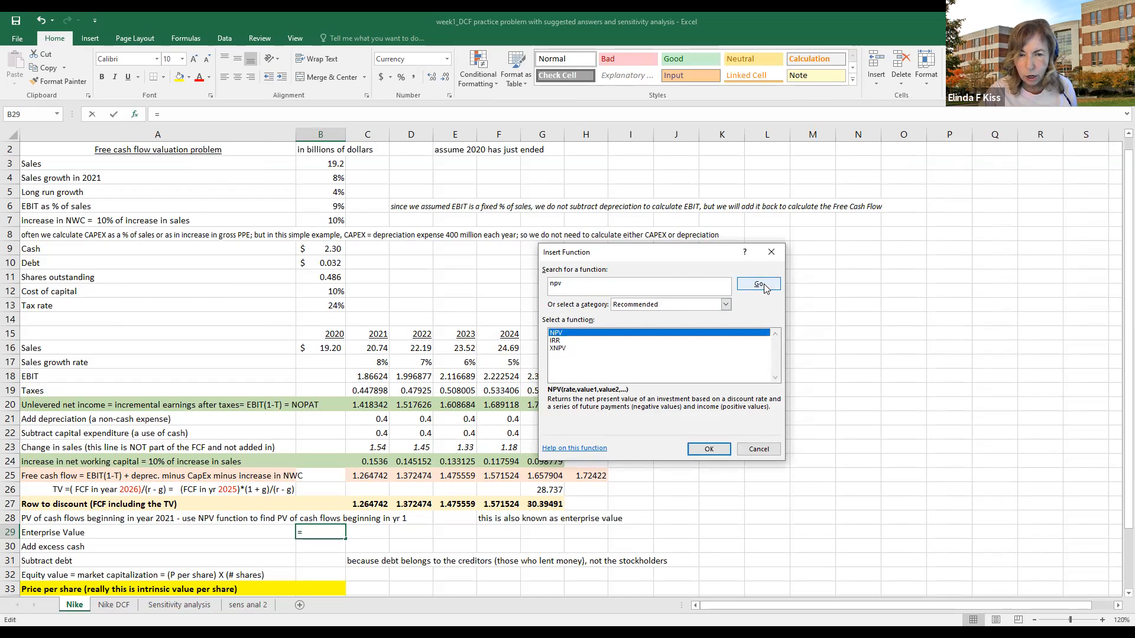
left_click(714, 450)
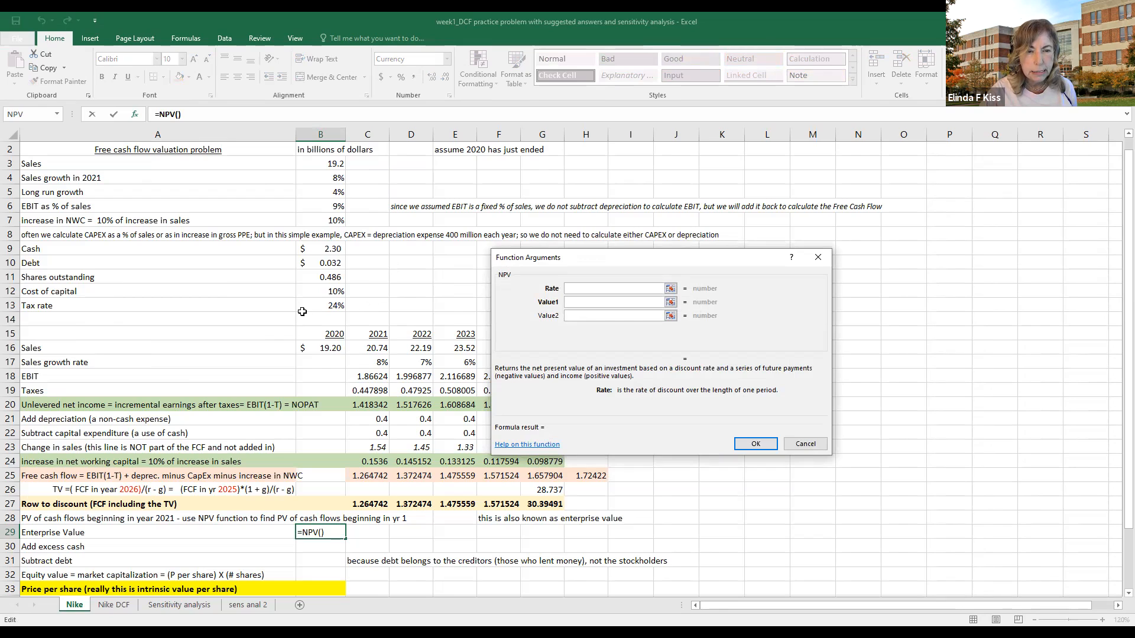
left_click(334, 289)
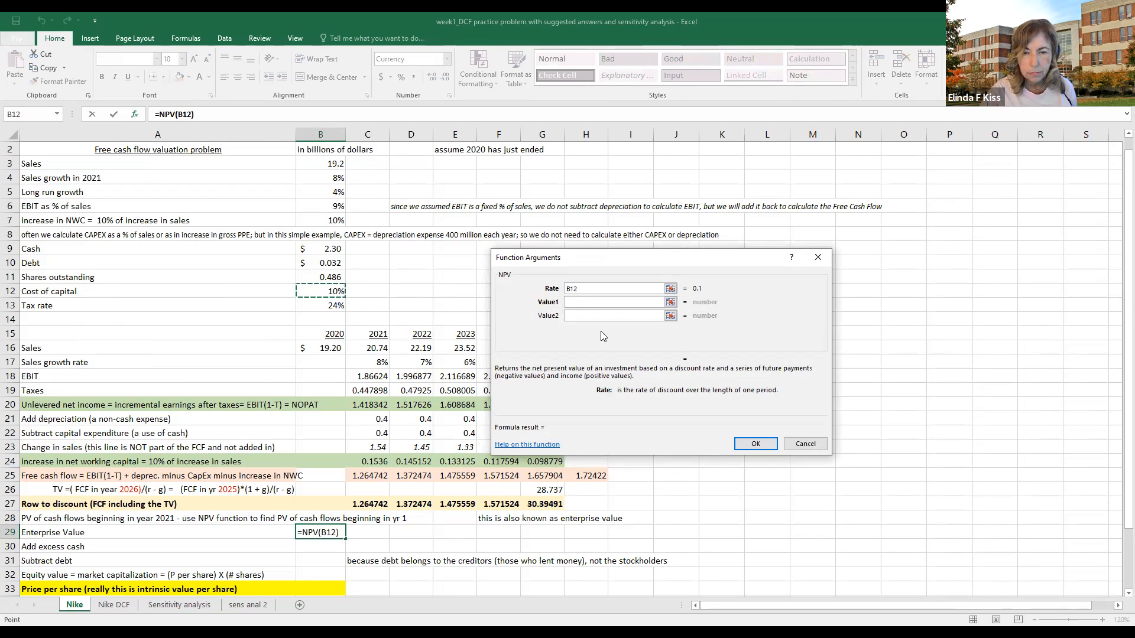
left_click(576, 303)
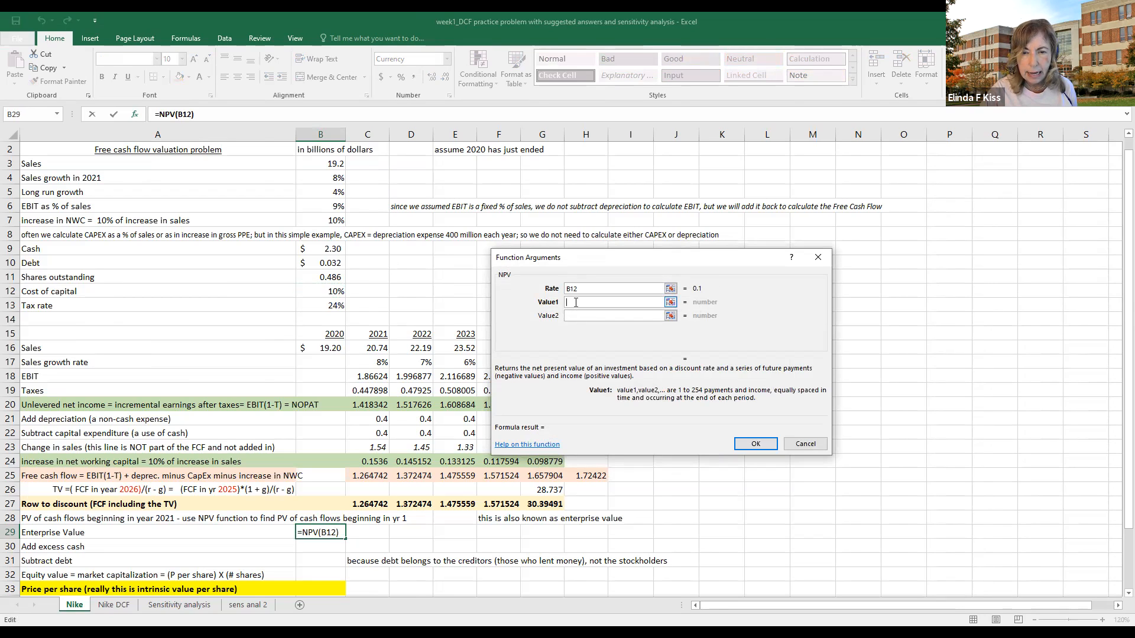
left_click(378, 505)
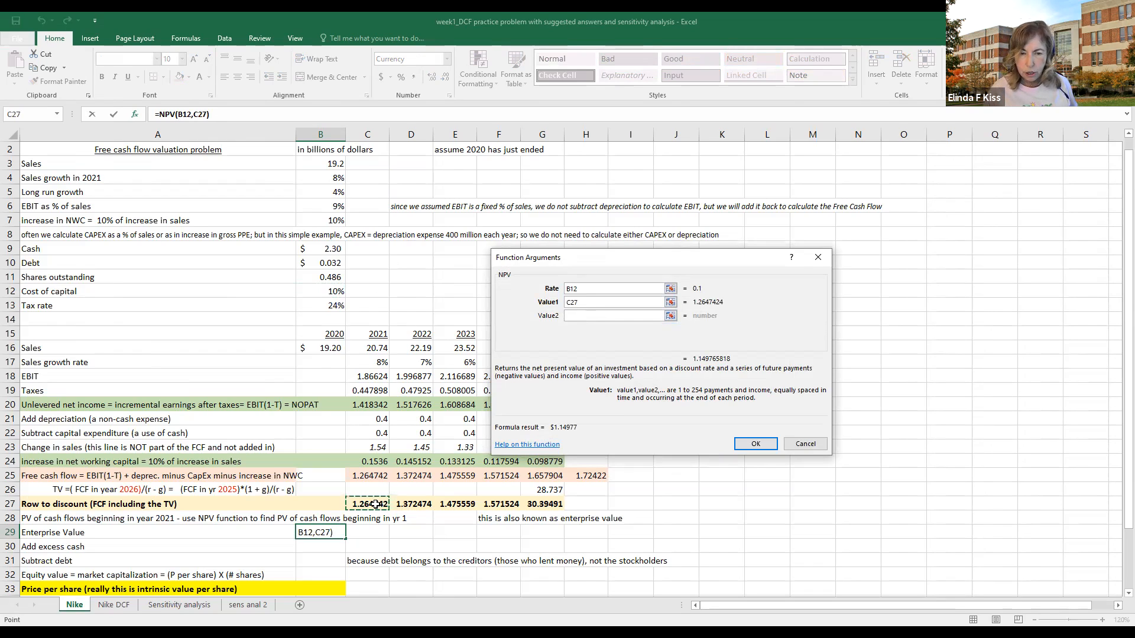
key("ctrl+shift+Right")
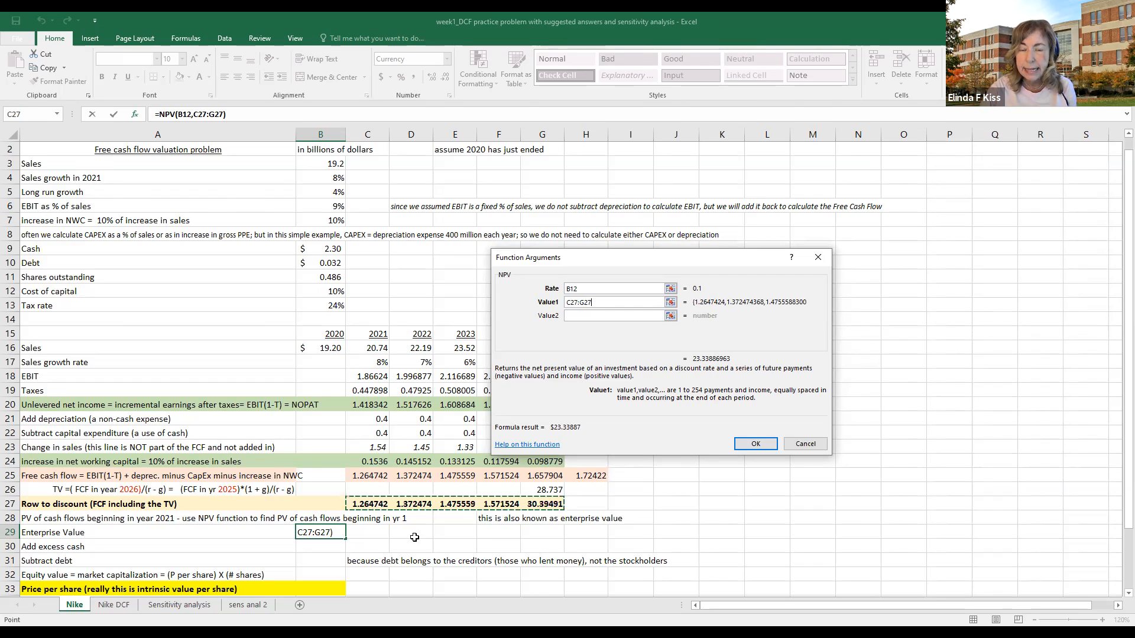
left_click(748, 445)
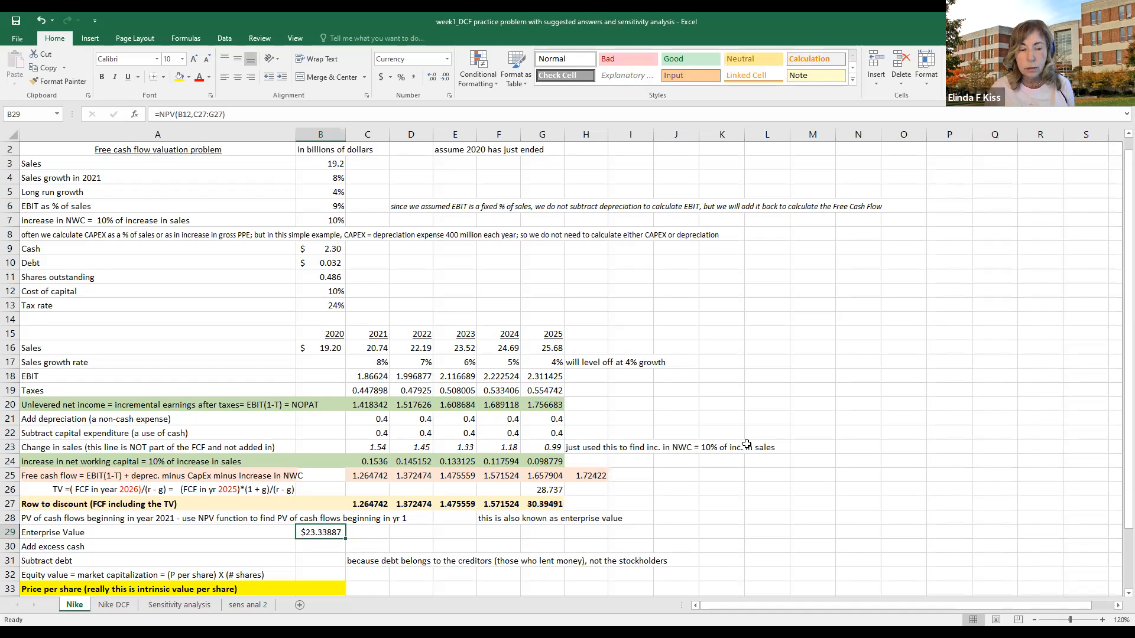
- Link the "Add excess cash" cell B30 to the cash input in B9
key("Down")
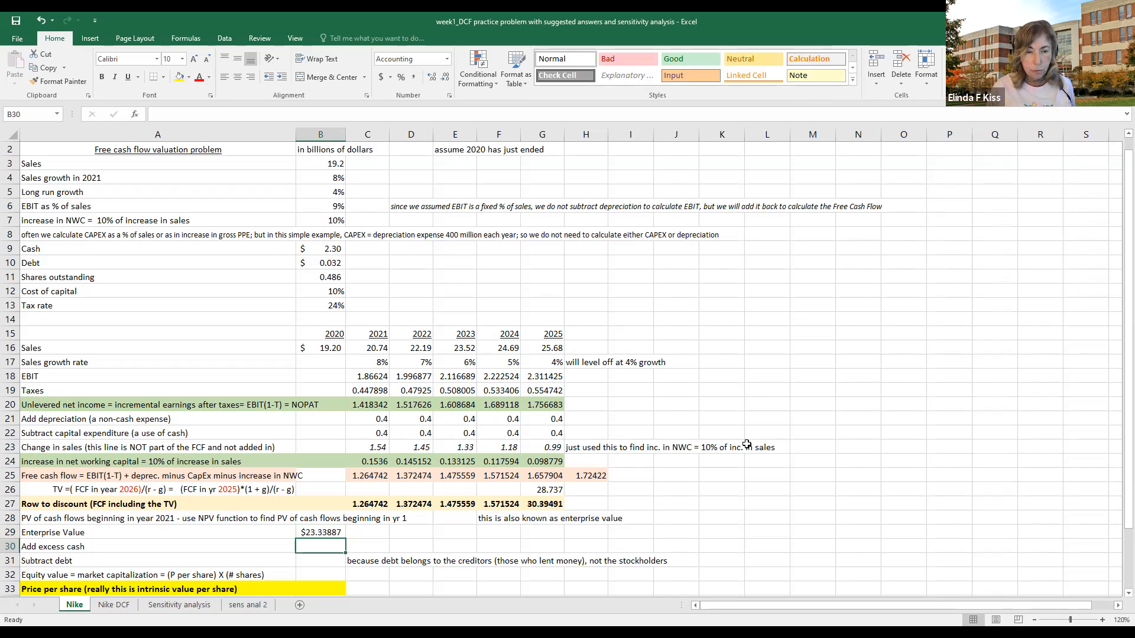
type("=")
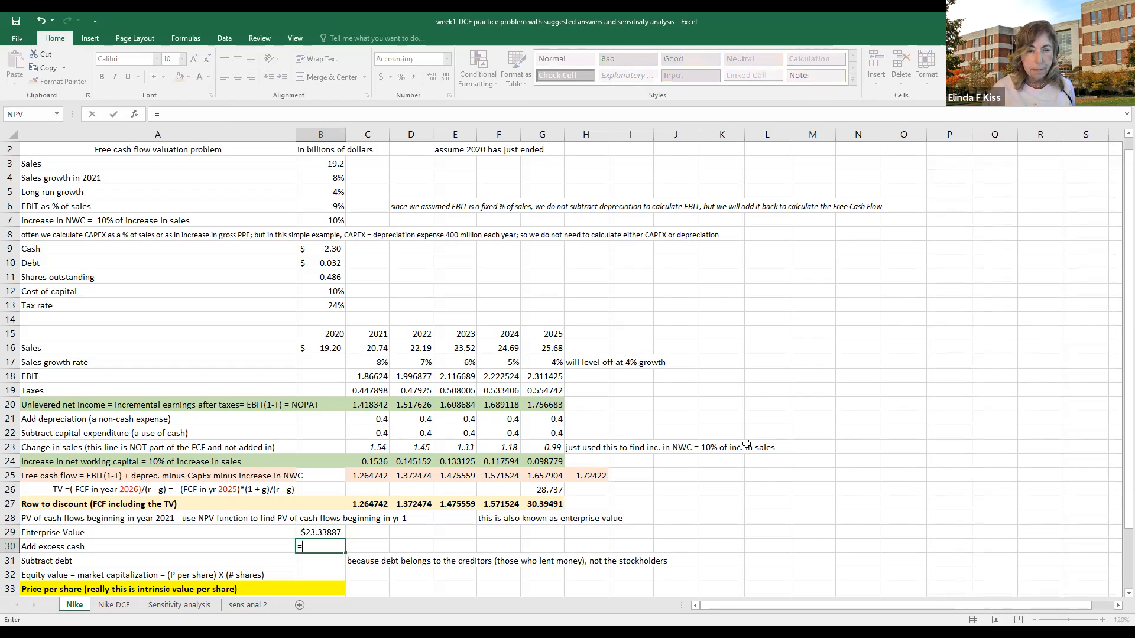
left_click(320, 251)
key("Return")
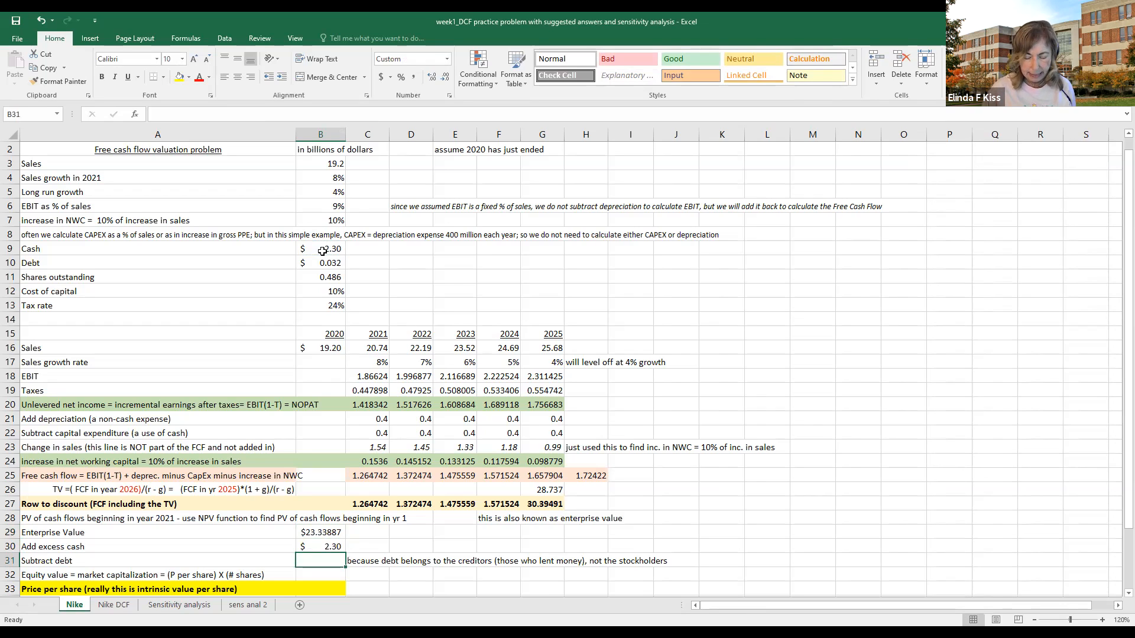
- Link the "Subtract debt" cell B31 to the debt input in B10
type("=")
key("Up")
key("Up")
key("Up")
key("Up")
key("Up")
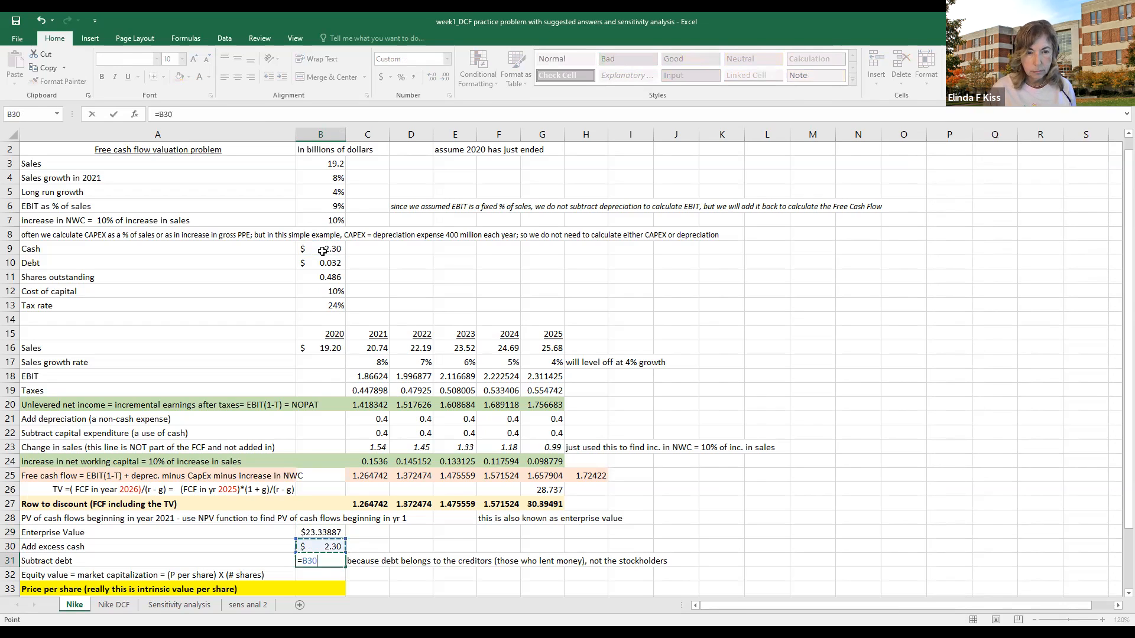
key("Up")
key("Up")
key("Up")
key("Up")
key("Up")
key("Up")
key("Up")
key("Up")
key("Up")
key("Up")
key("Up")
key("Up")
key("Up")
key("Up")
key("Up")
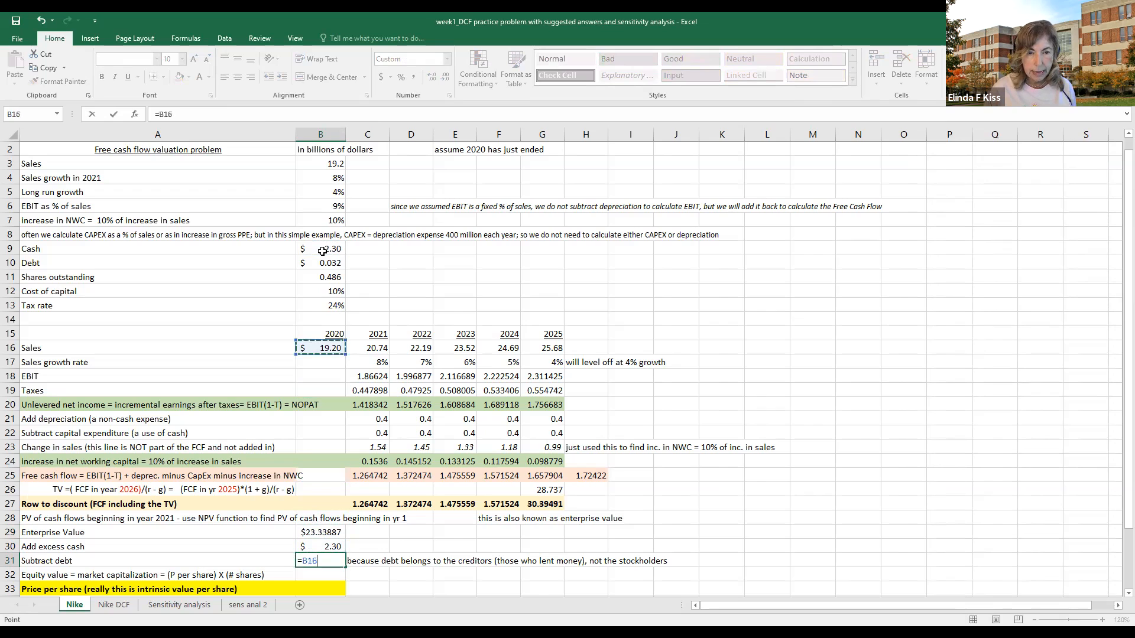
key("Up")
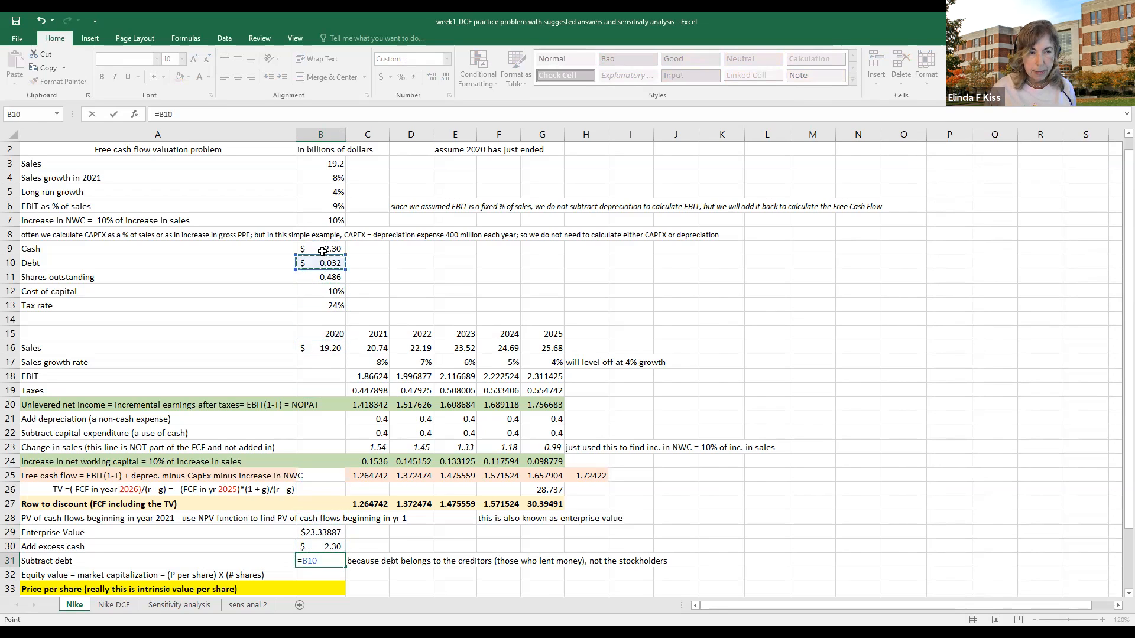
key("Return")
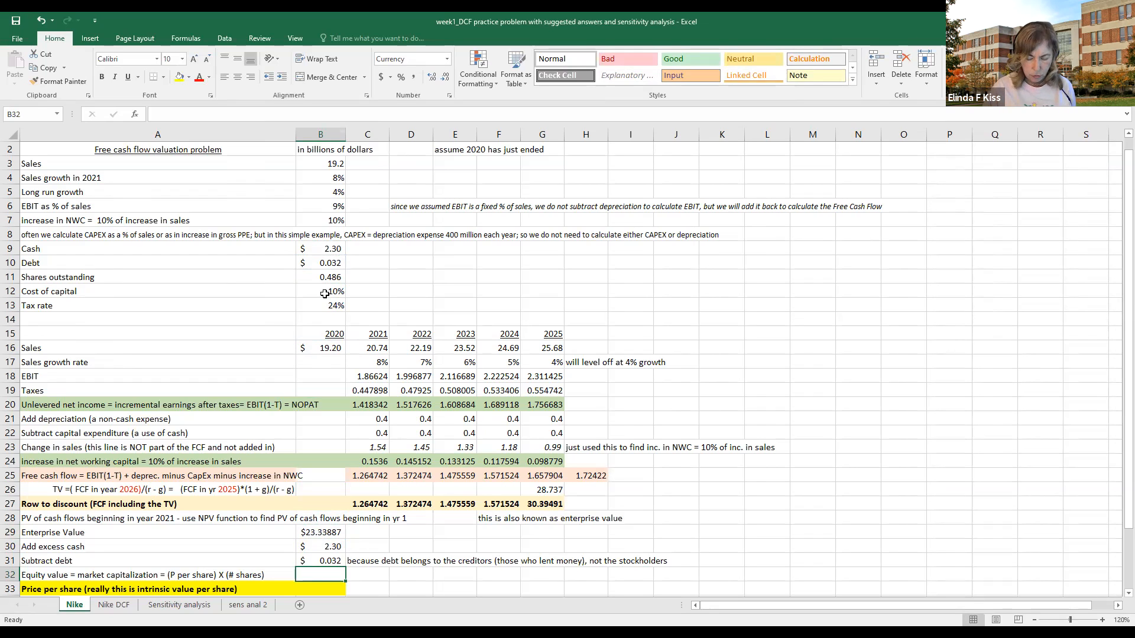
- Calculate the equity value in B32 as enterprise value plus cash minus debt, with the formula =B29+B30-B31
type("=")
key("Up")
key("Up")
key("Up")
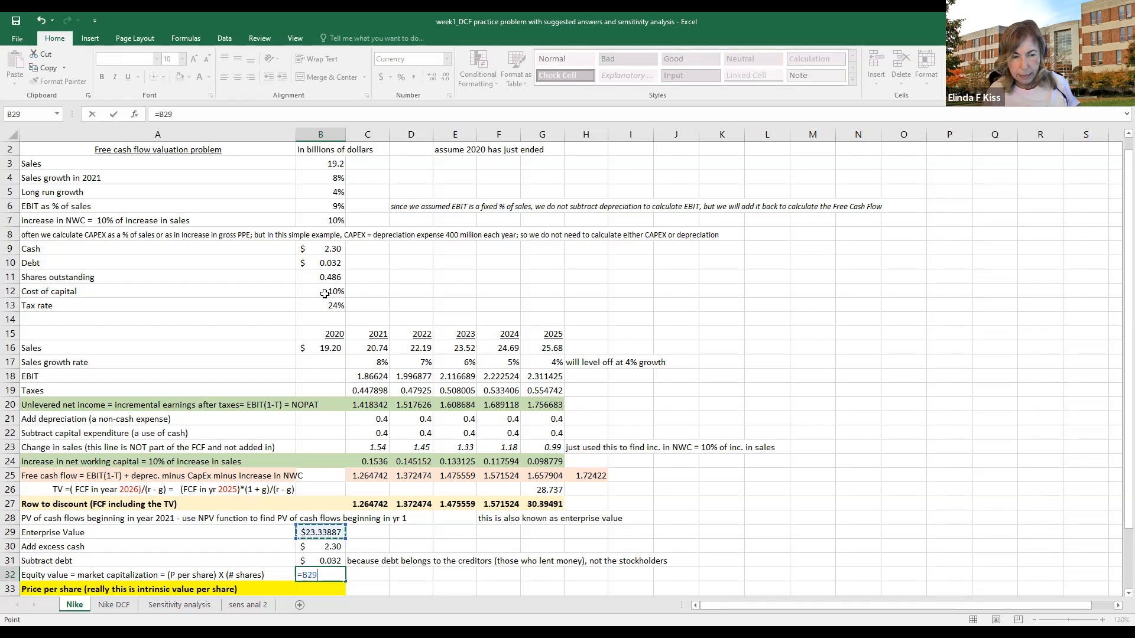
type("+")
key("Up")
key("Up")
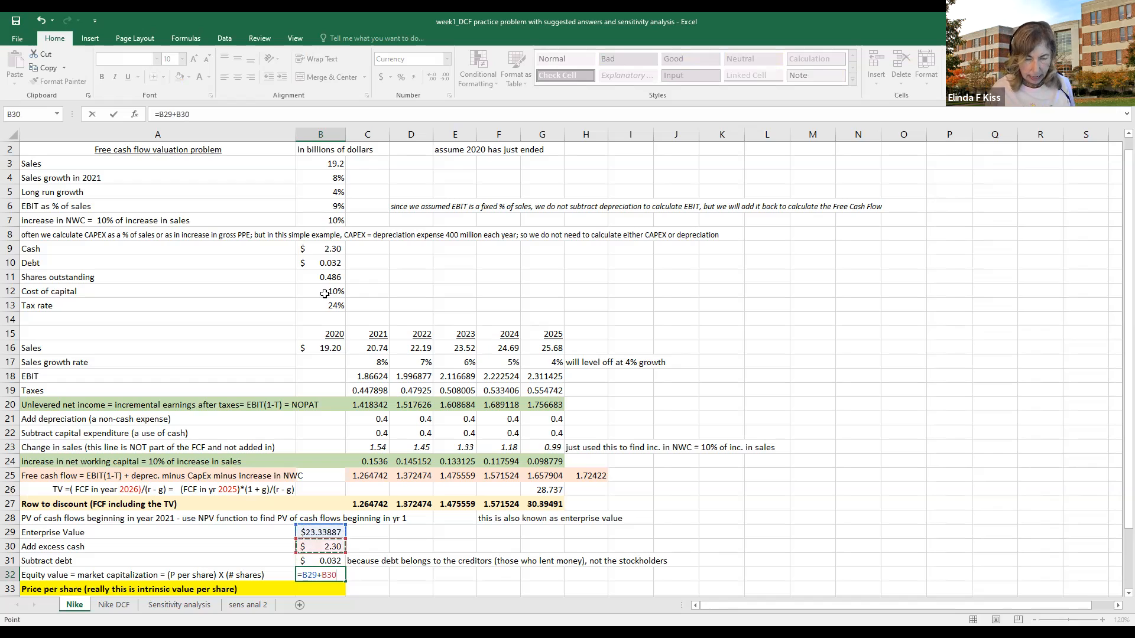
type("-")
key("Up")
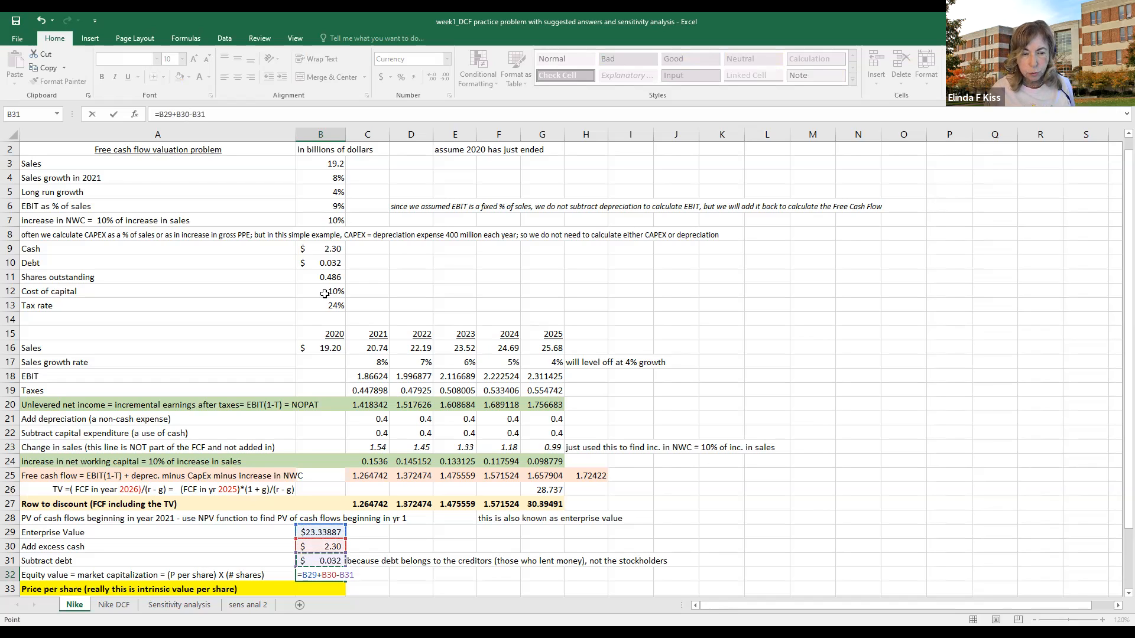
key("Return")
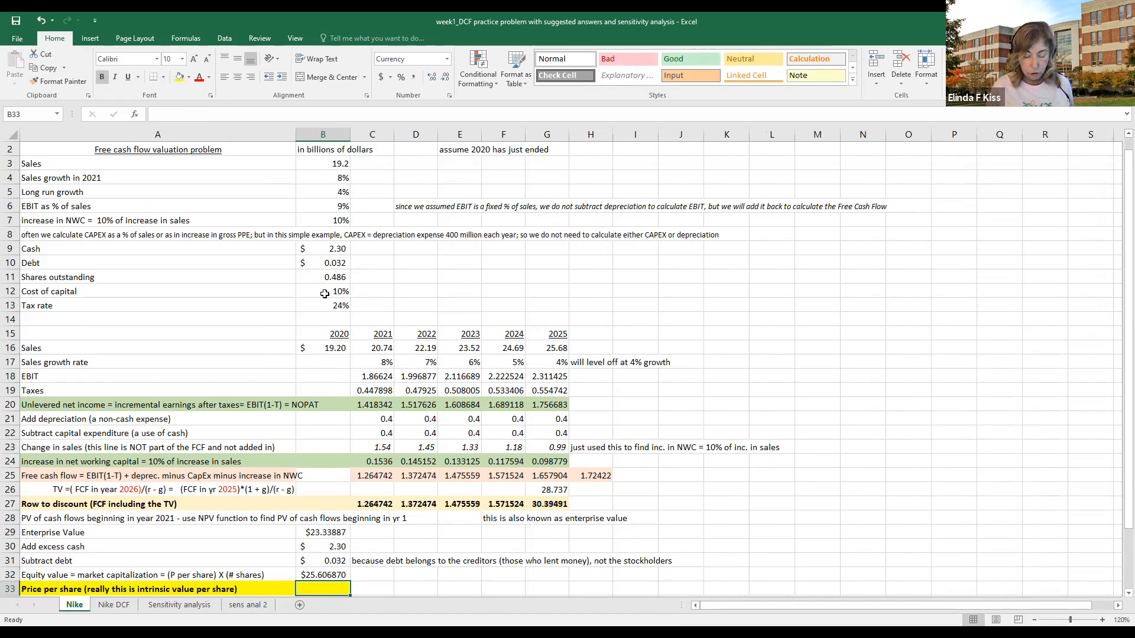
- Calculate the price per share in B33 by dividing equity value by shares outstanding, with the formula =B32/B11
type("=")
key("Up")
type("/")
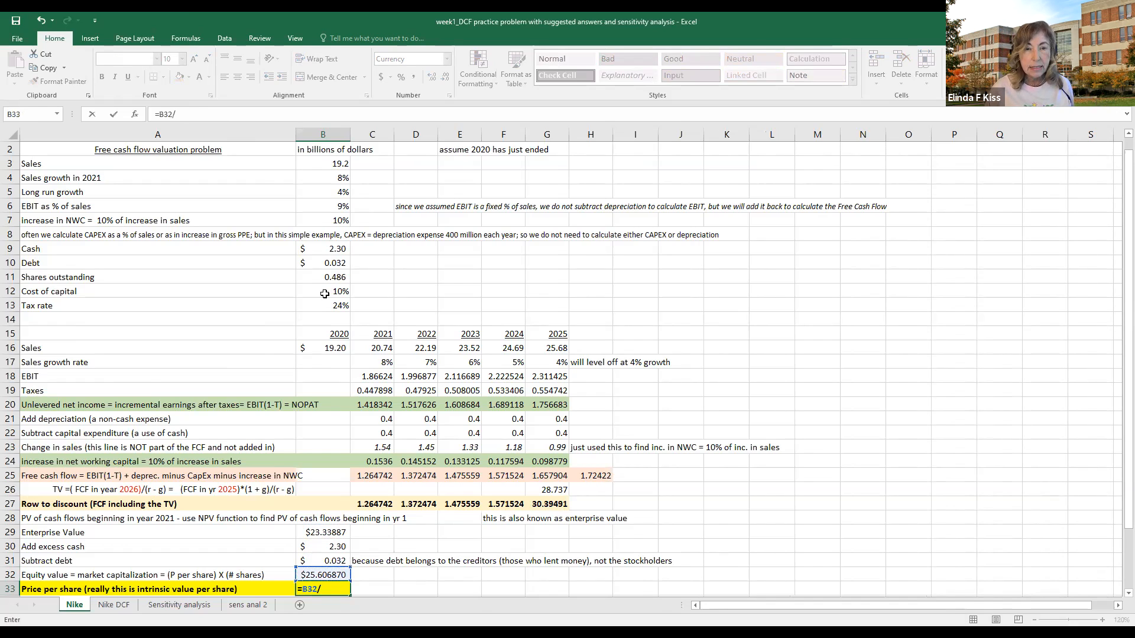
key("Up")
key("Up")
key("Up")
key("Up")
key("Up")
key("Up")
key("Up")
key("Up")
key("Up")
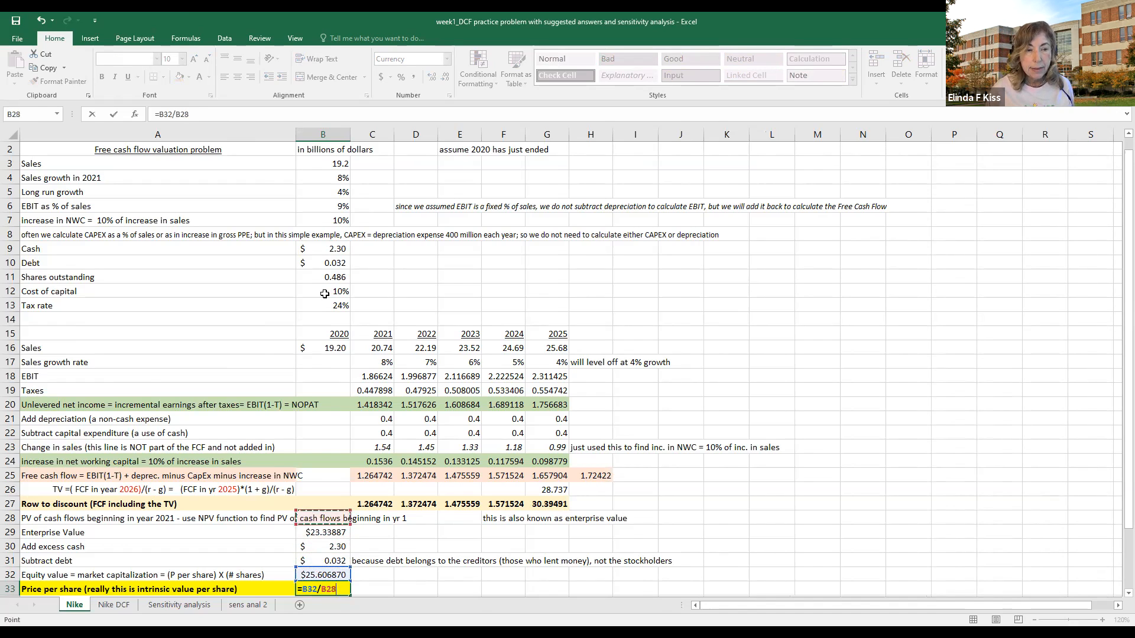
key("Up")
key("Up")
key("Up")
key("Up")
key("Up")
key("Up")
key("Up")
key("Up")
key("Up")
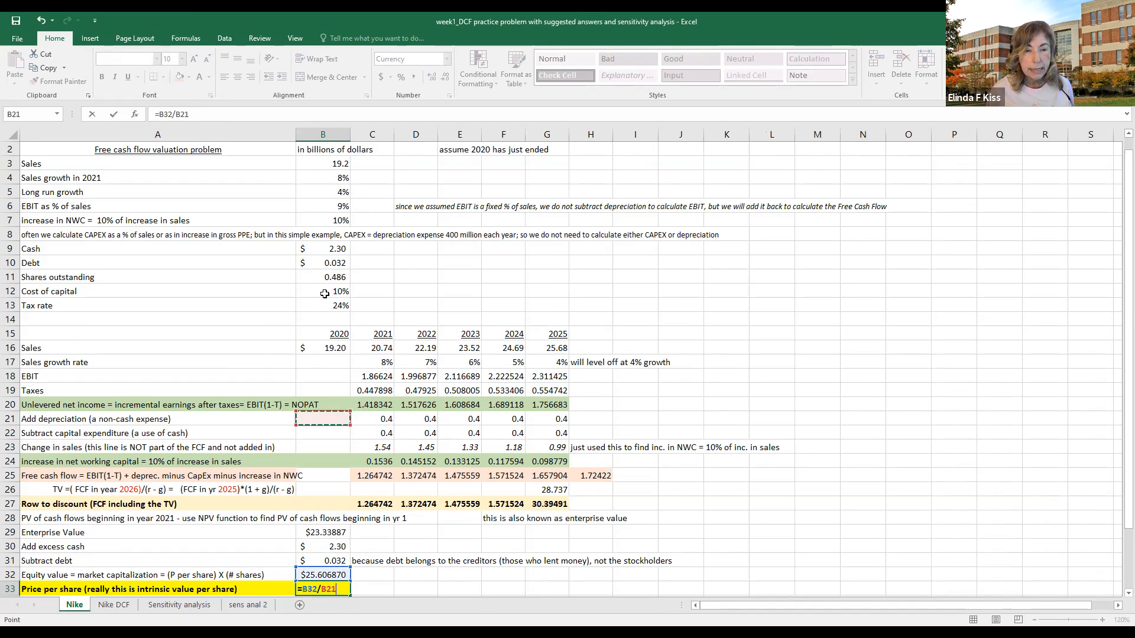
key("Up")
key("Up")
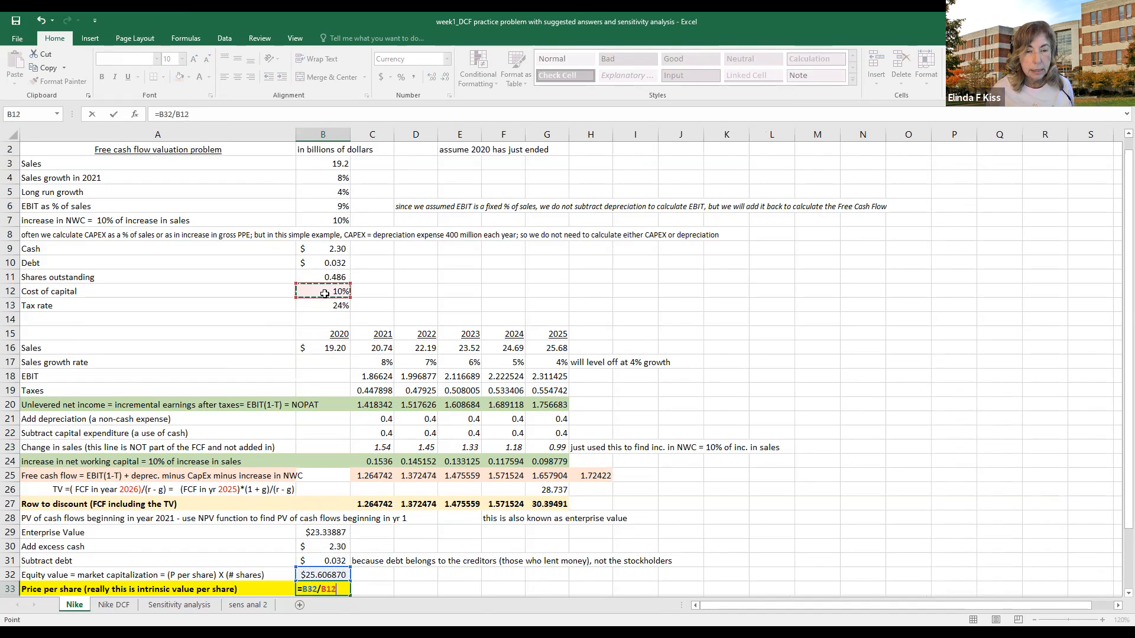
key("Return")
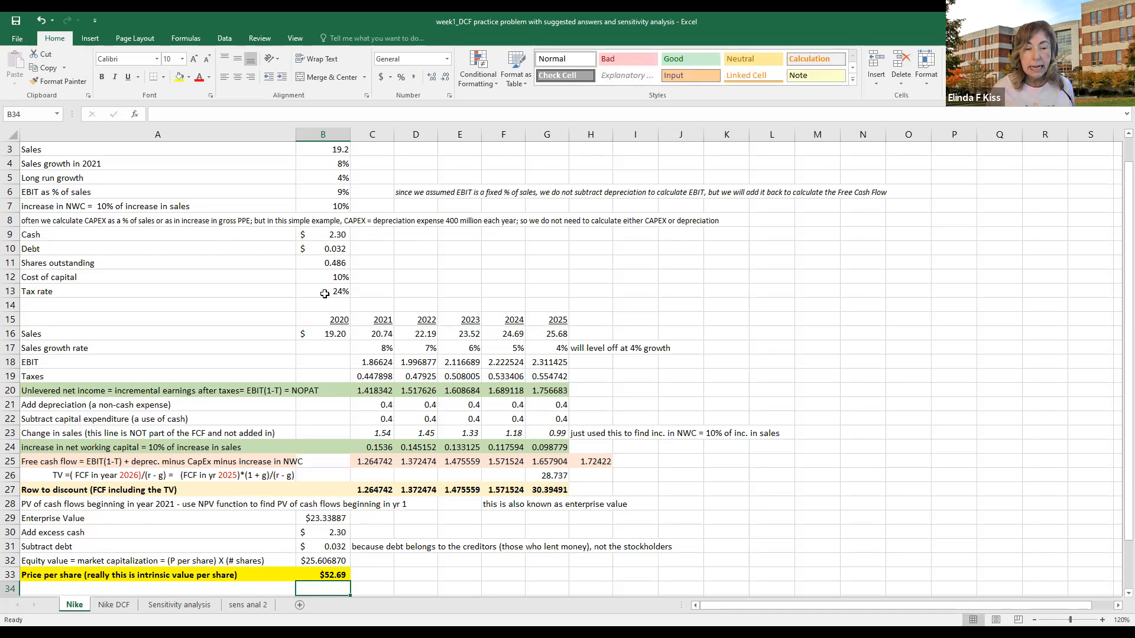
key("Up")
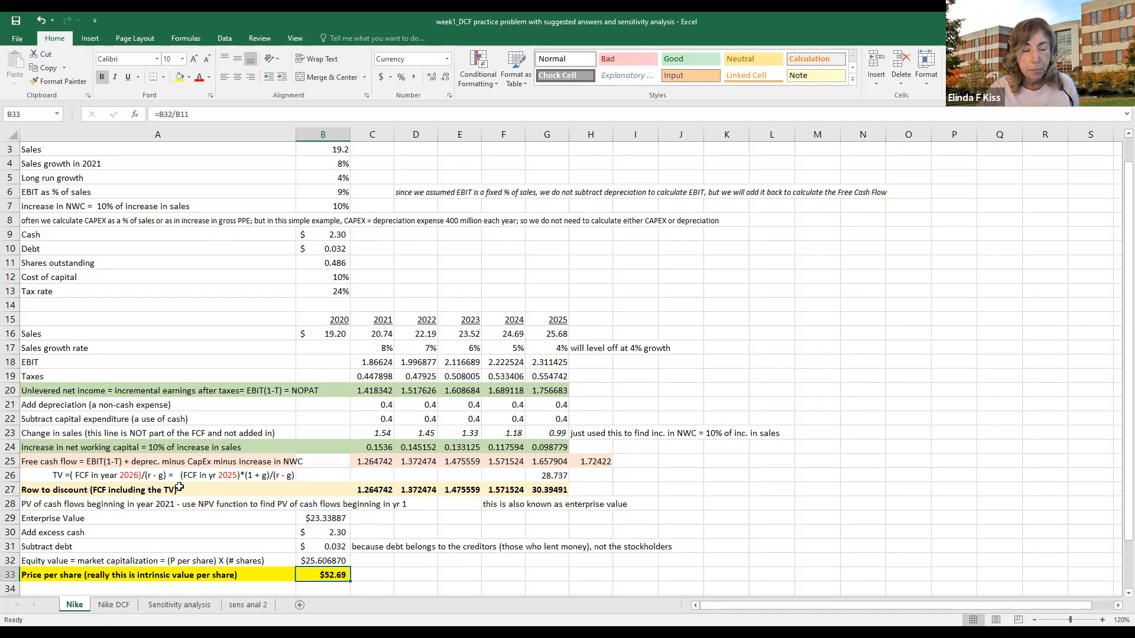
- On the Sensitivity analysis sheet, widen column B to fit its contents so the equity value can be read
left_click(120, 607)
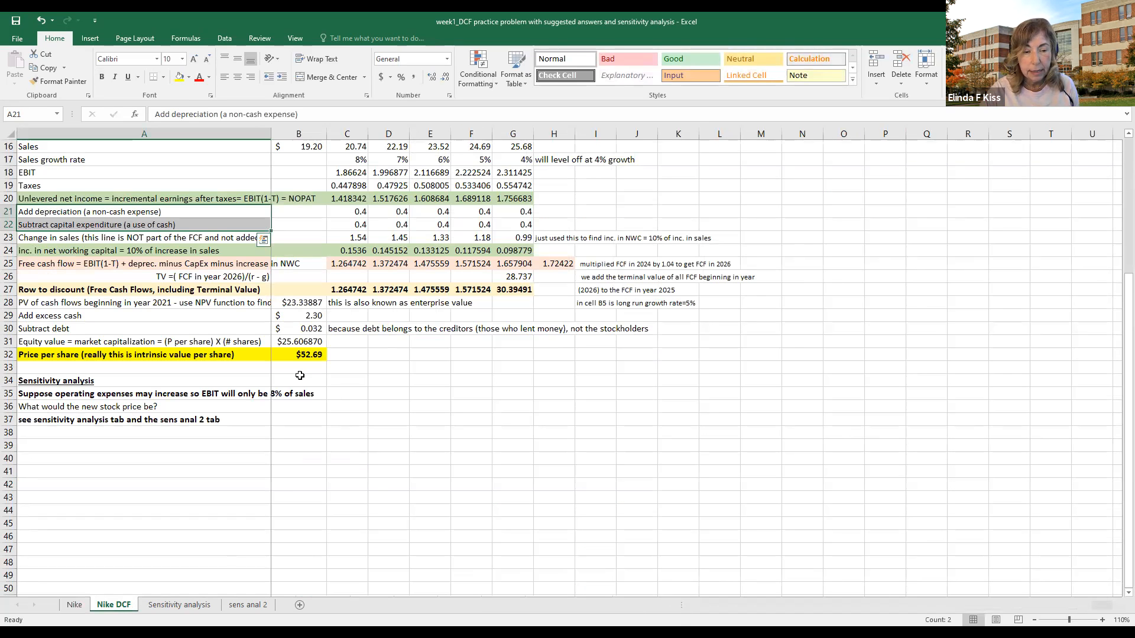
left_click(179, 604)
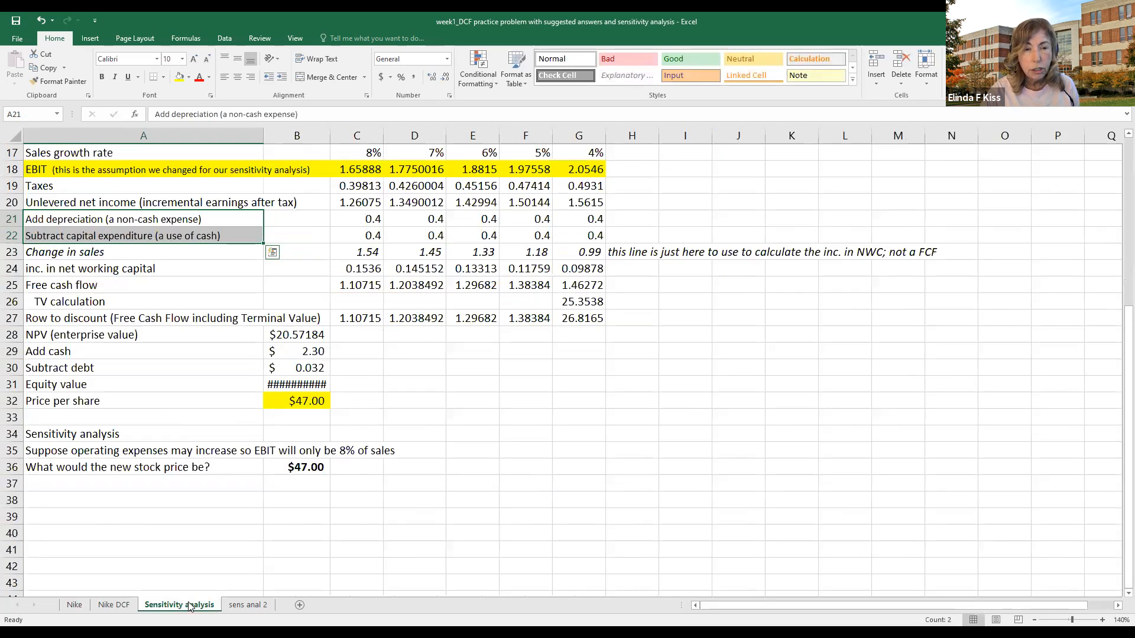
double_click(329, 137)
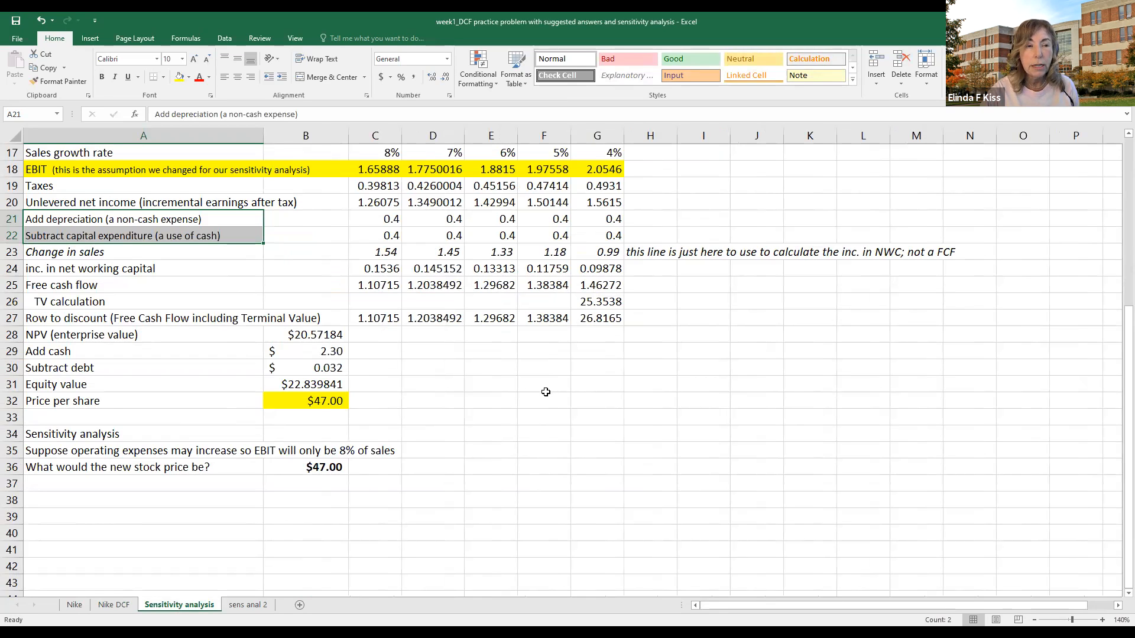
- Examine the EBIT formula in C18 and the EBIT as % of sales assumption in B6 that it depends on
left_click(394, 168)
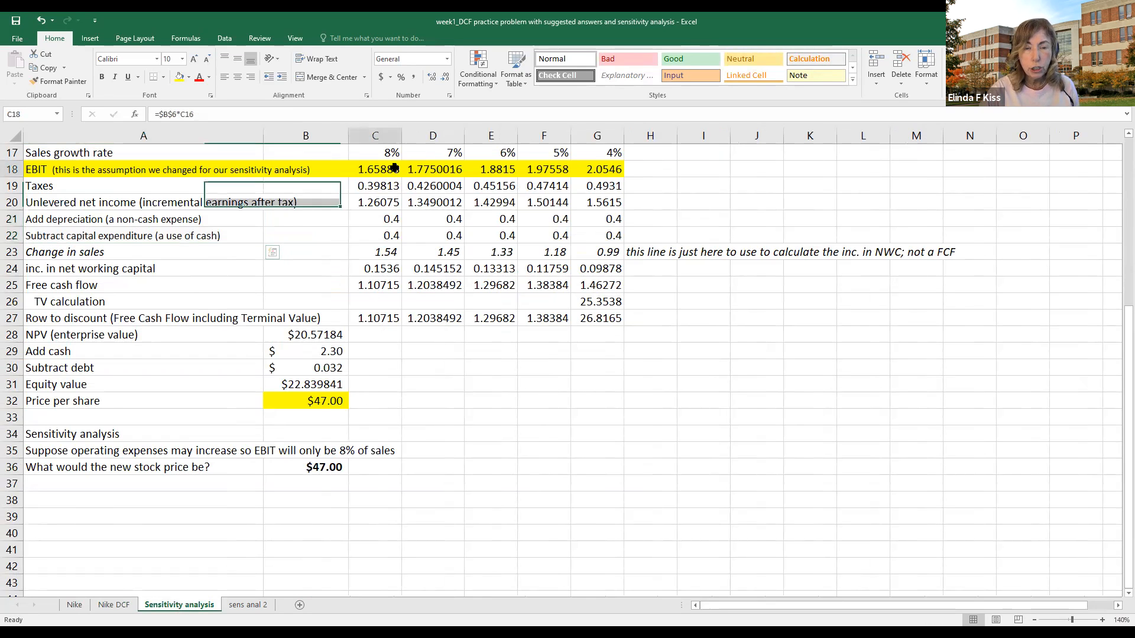
scroll(394, 168, "up", 5)
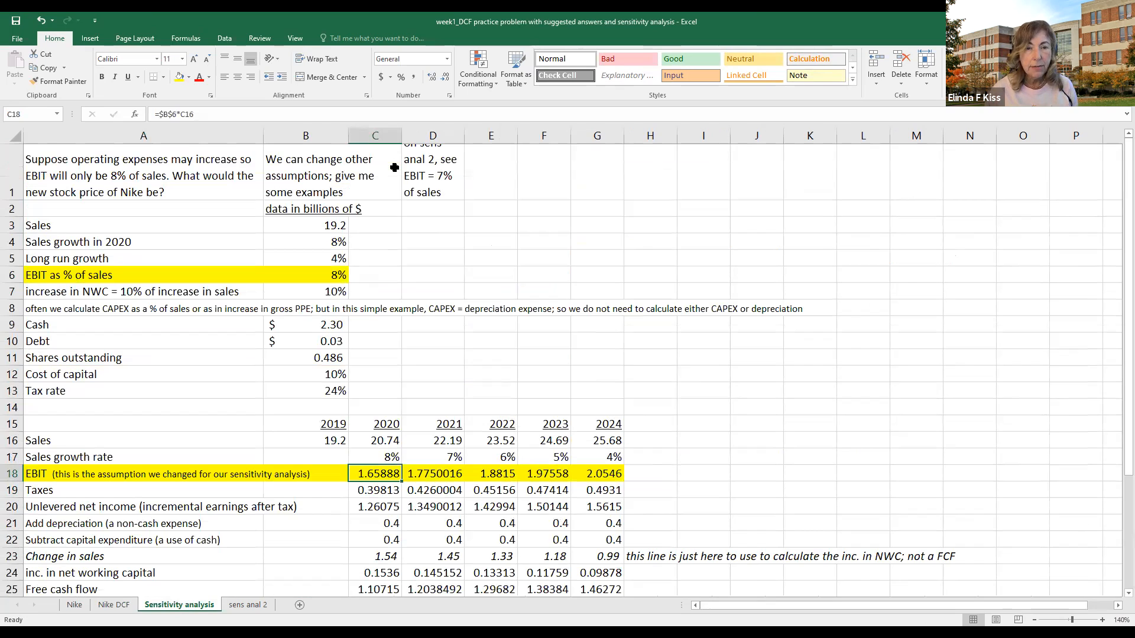
key("Up")
key("Up")
key("Up")
key("Up")
key("Up")
key("Left")
key("Up")
key("Up")
key("Up")
key("Up")
key("Up")
key("Up")
key("Up")
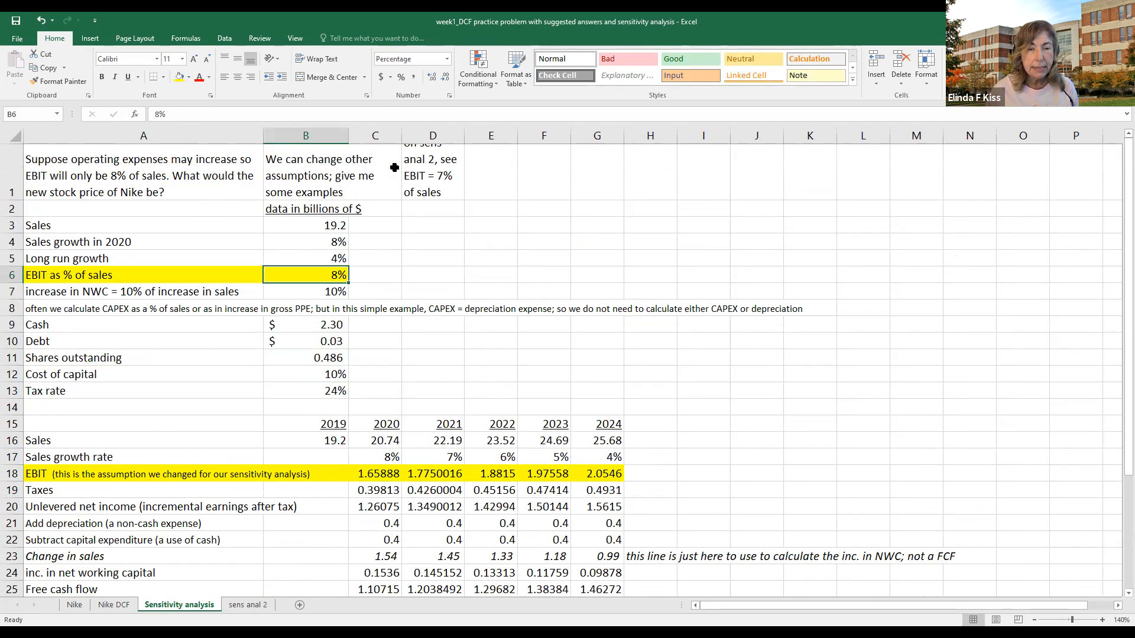
key("Down")
key("Down")
key("Down")
key("Down")
key("Down")
key("Down")
key("Down")
key("Down")
key("Down")
key("Down")
key("Down")
key("Down")
key("Right")
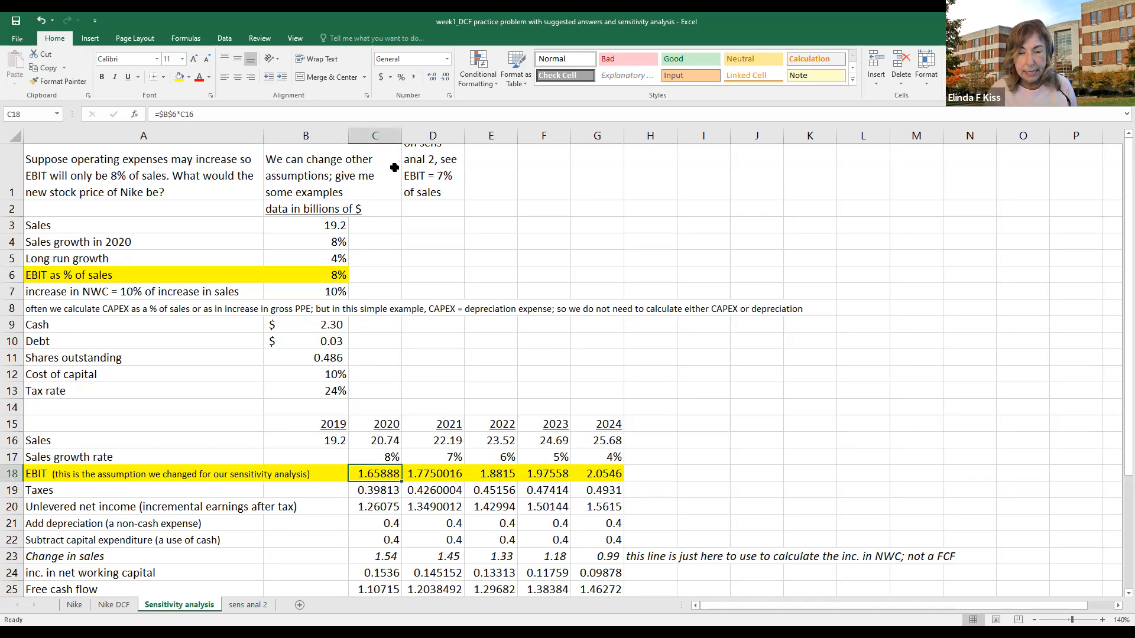
- Examine the new stock price answer in B36 of the Sensitivity analysis sheet and the formula behind it
key("Page_Down")
key("Up")
key("Up")
key("Up")
key("Up")
key("Up")
key("Up")
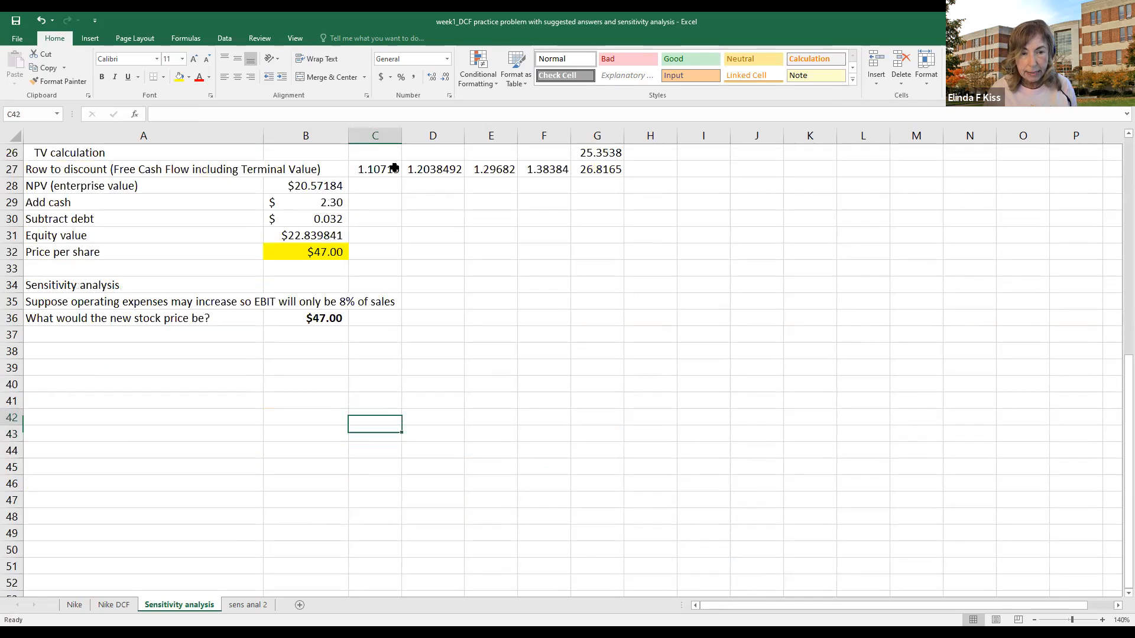
key("Up")
key("Left")
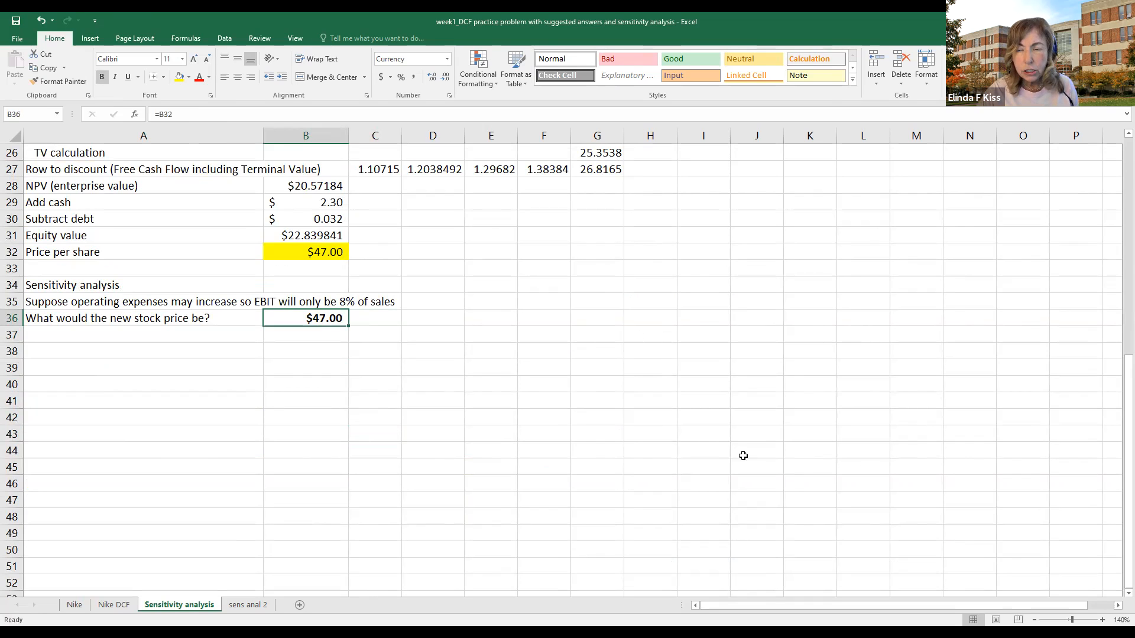
- On the sens anal 2 sheet, review the 6% EBIT case's price per share formula and the table of stock prices by EBIT margin
left_click(269, 605)
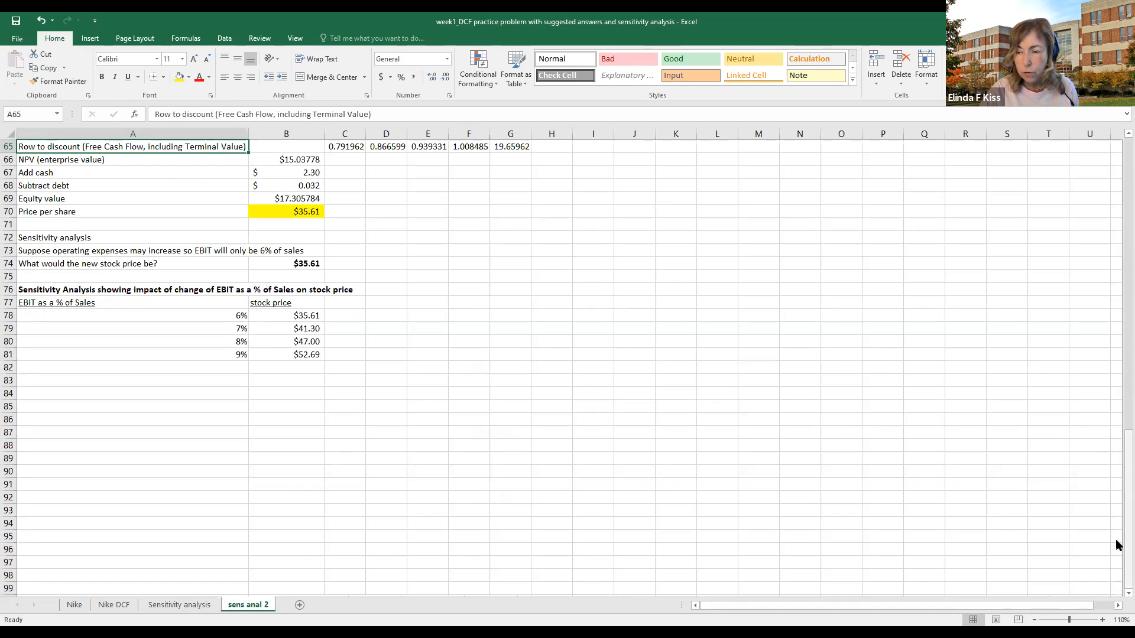
scroll(1115, 539, "up", 3)
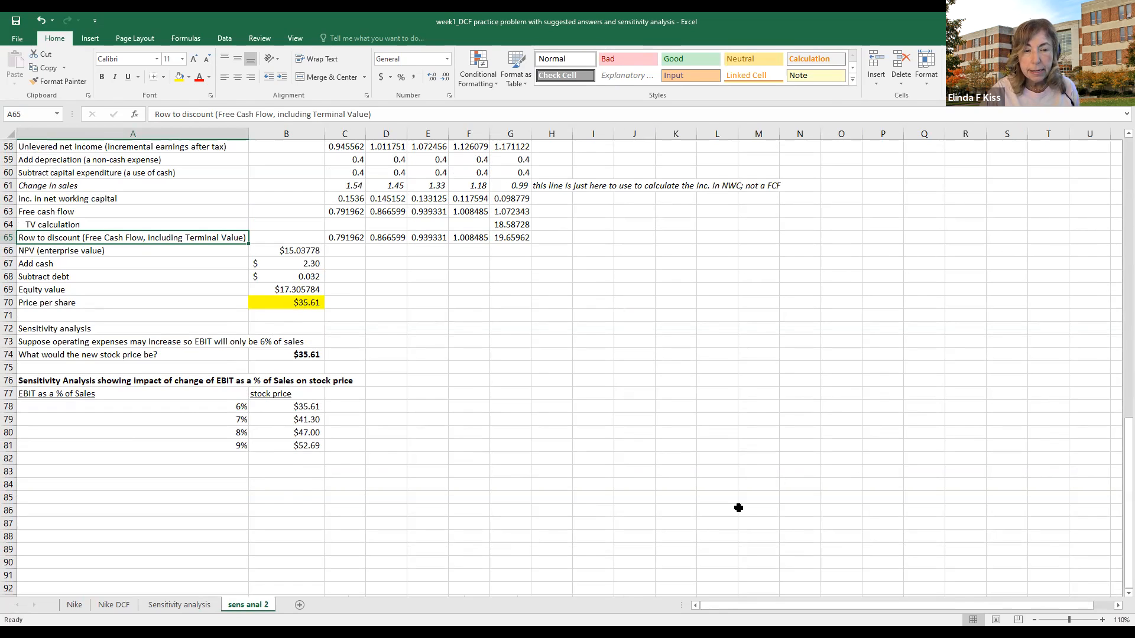
left_click(307, 303)
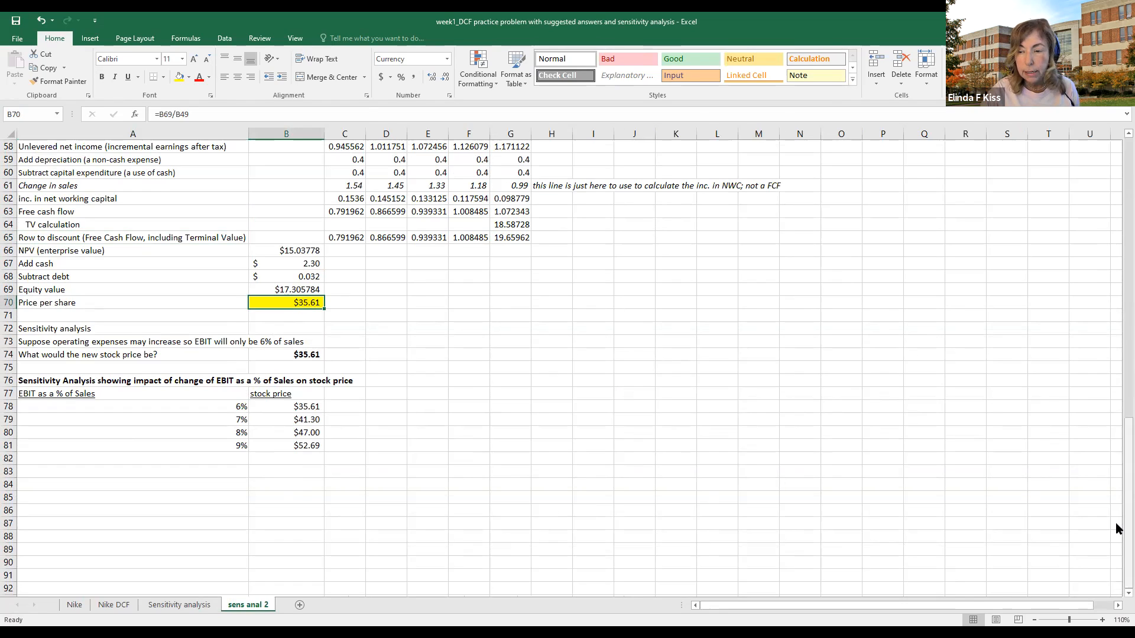
left_click_drag(1118, 529, 1117, 504)
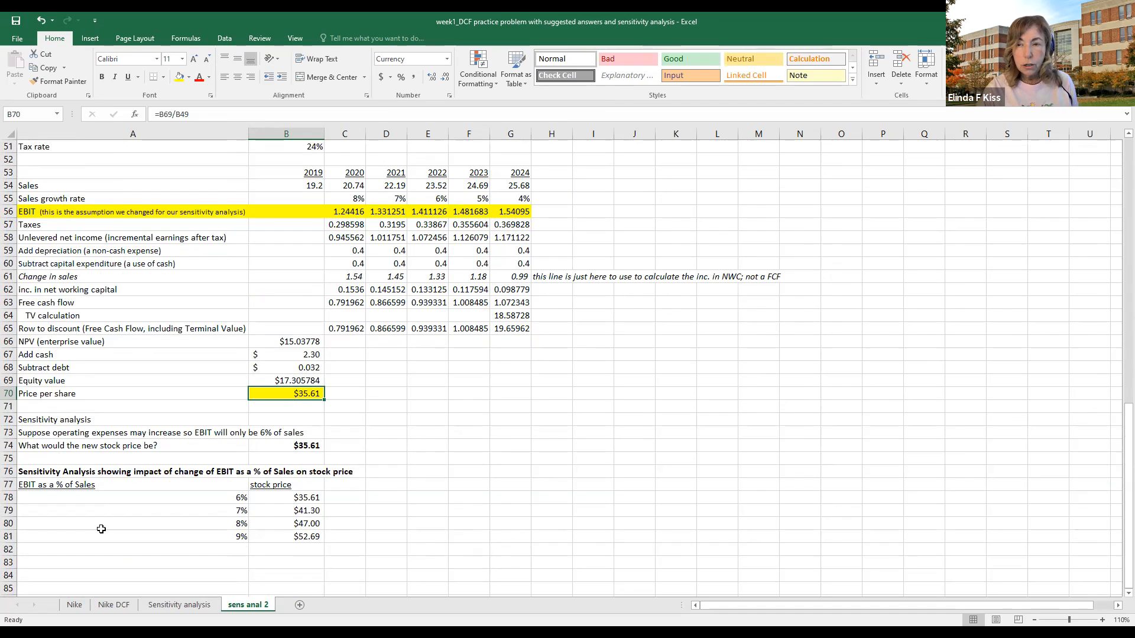
- In Nike DCF!A39, enter "to calculate IRR, use all cash flows including a year 0 cash flow which we may assume is the cost of the project"
left_click(115, 605)
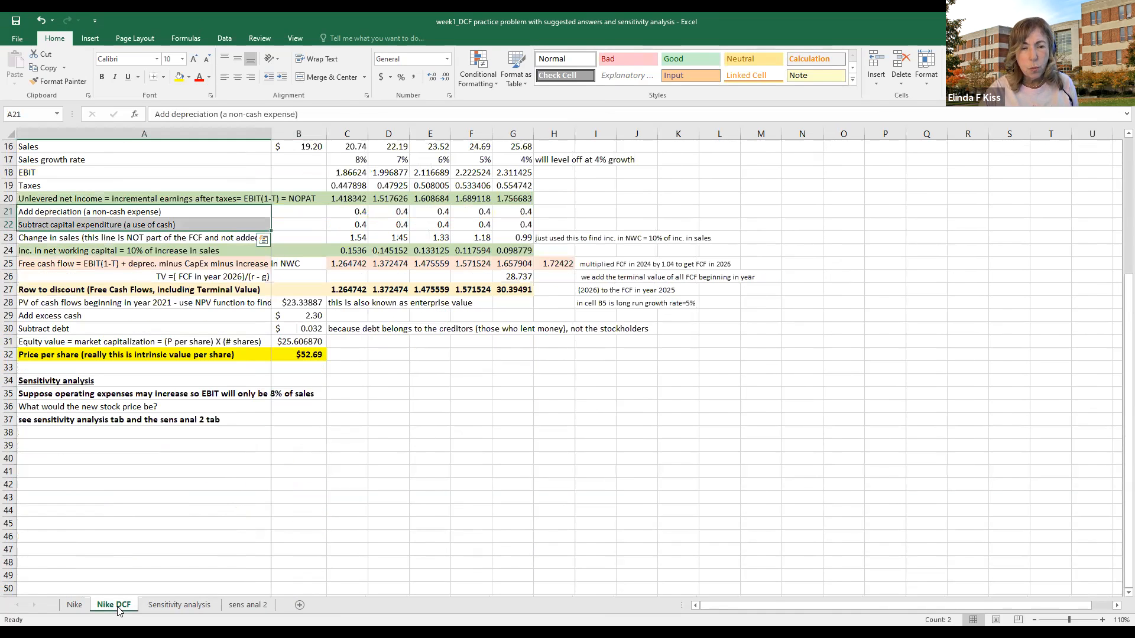
left_click(200, 446)
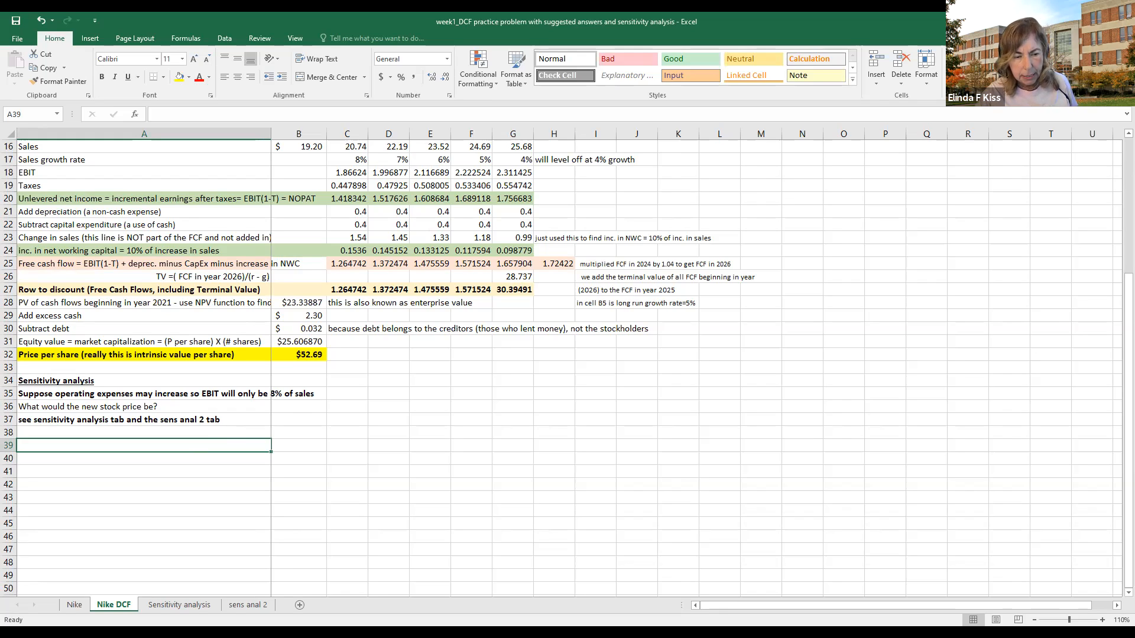
left_click(74, 605)
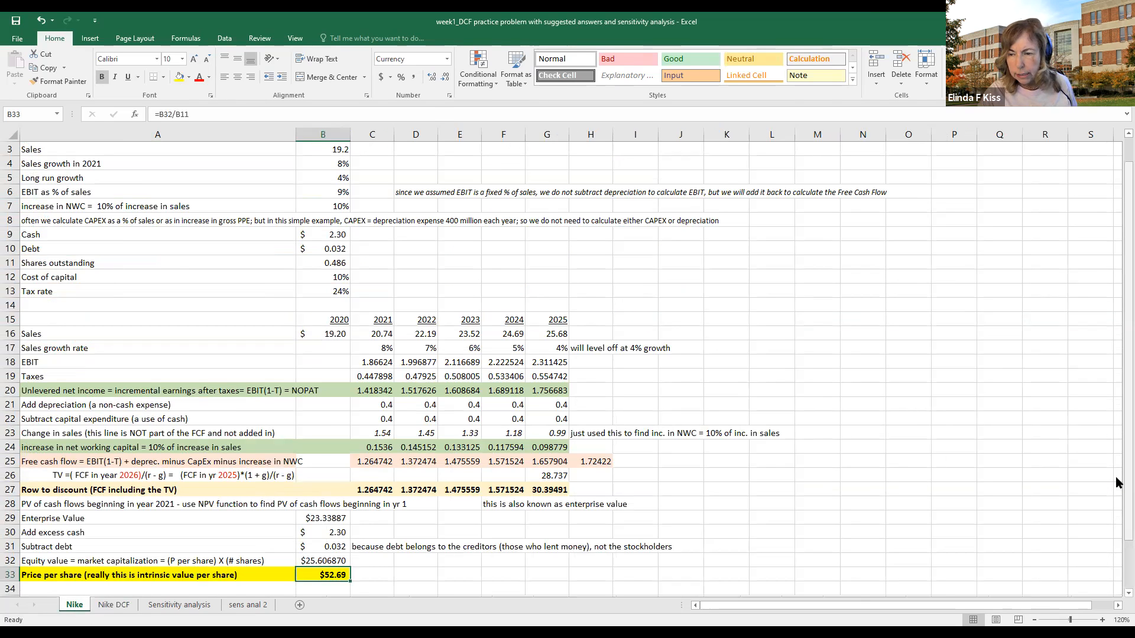
scroll(1117, 591, "down", 2)
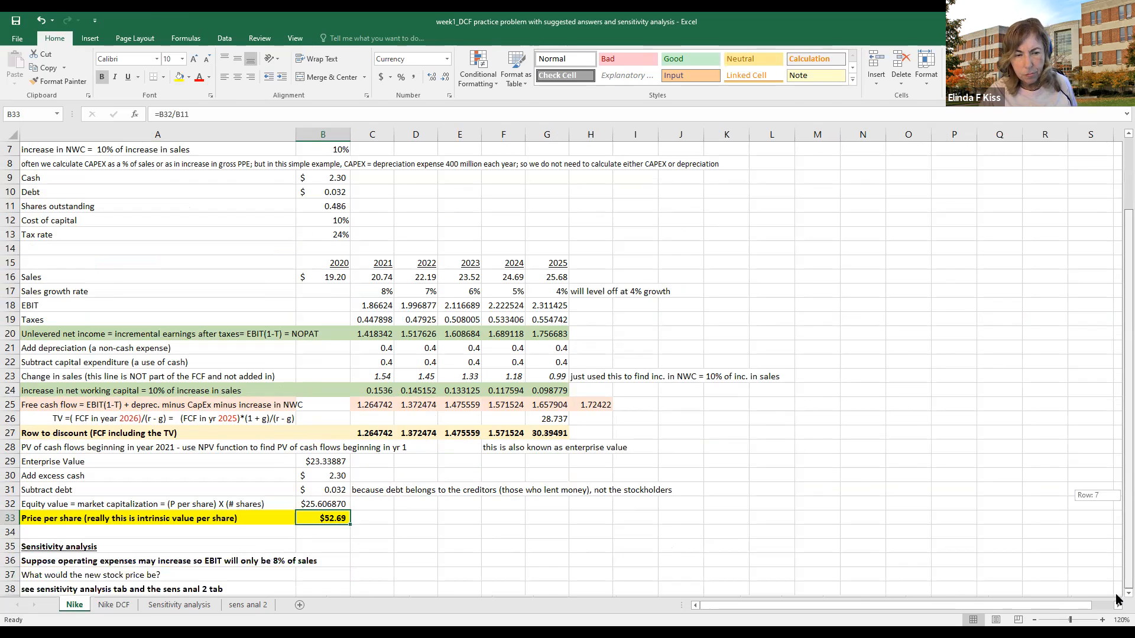
left_click(114, 604)
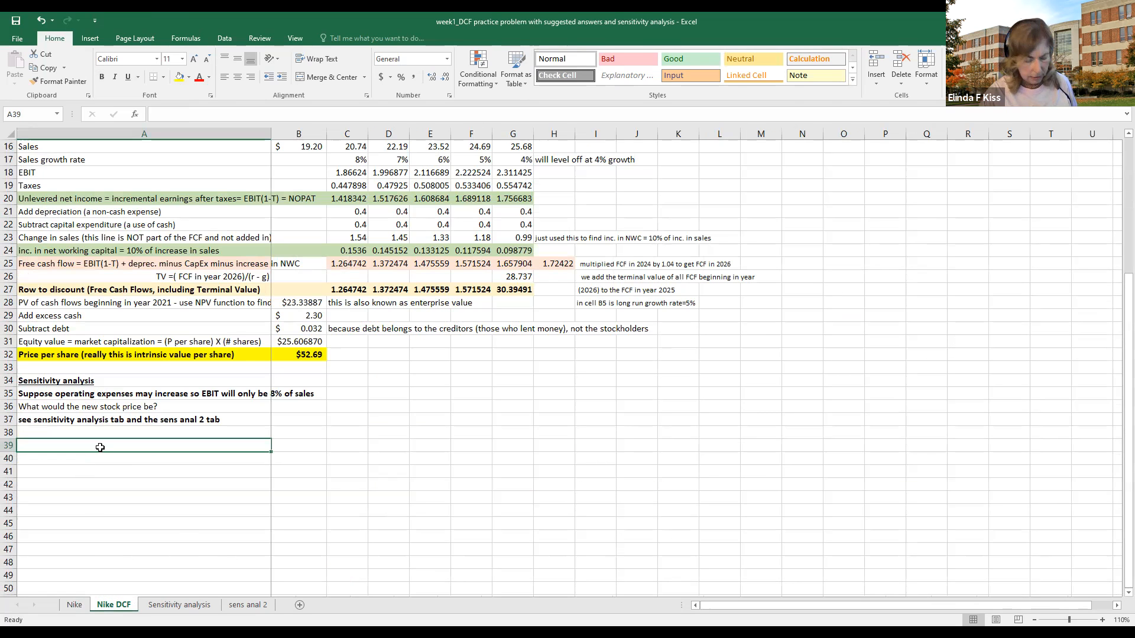
type("to calcu;a")
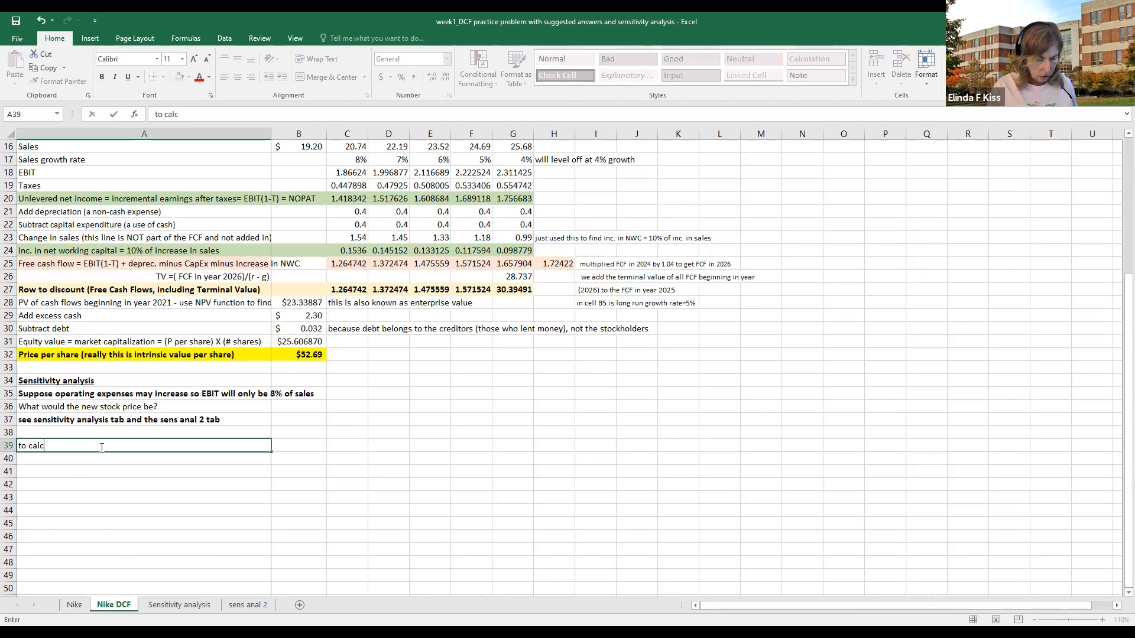
key("BackSpace")
key("BackSpace")
type("late IRR")
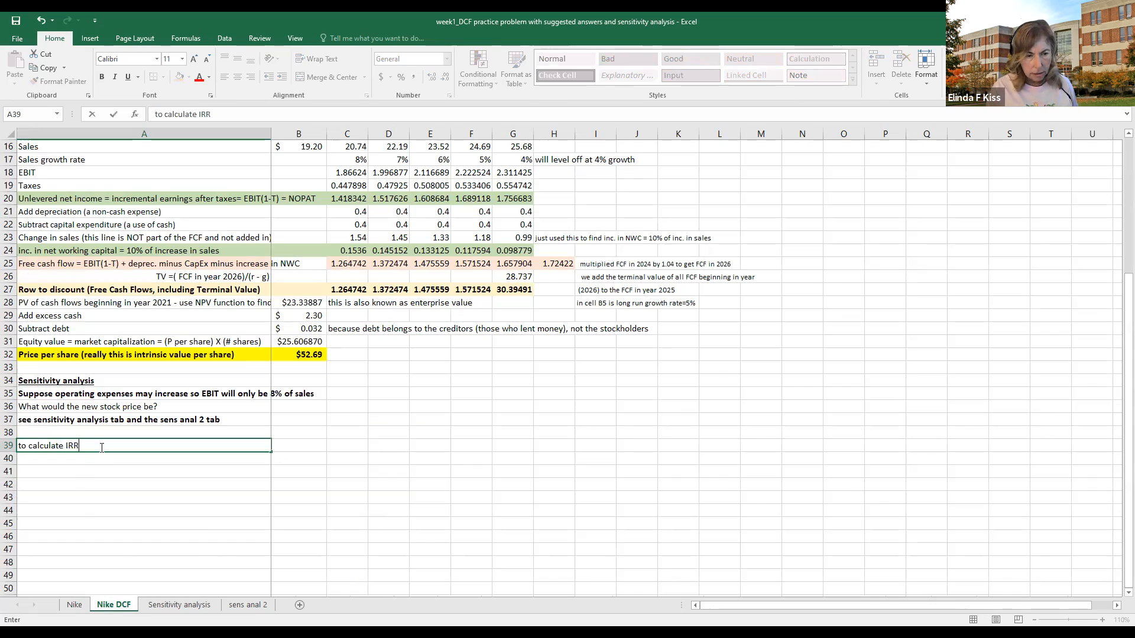
type(" (")
key("BackSpace")
key("BackSpace")
type(", u")
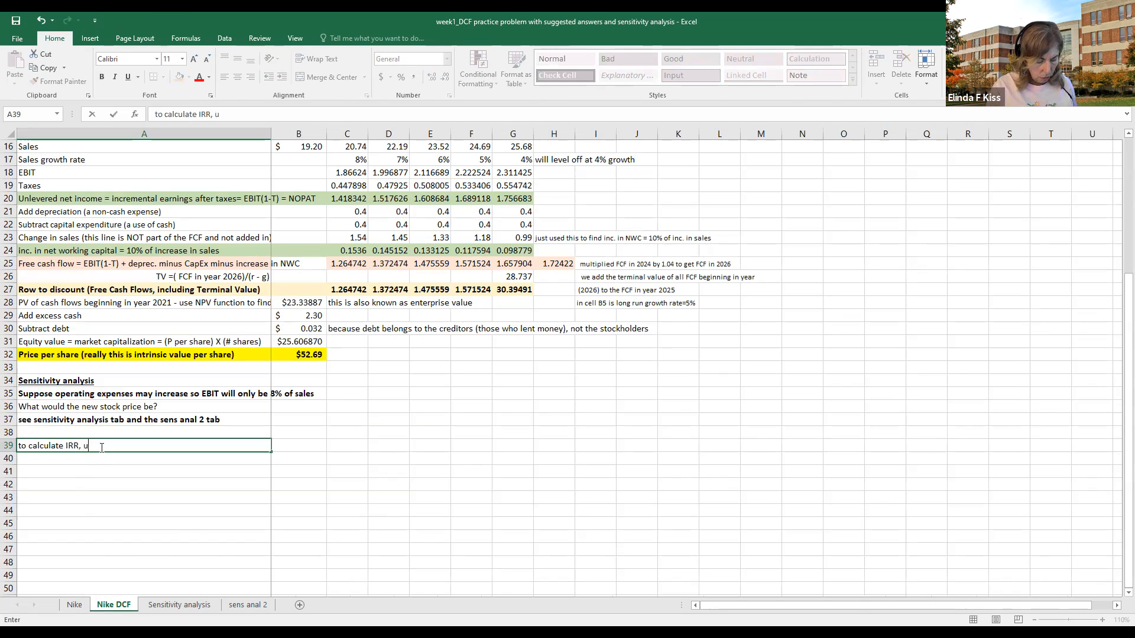
type("se all cash flows including a year 0 cash flow which we as")
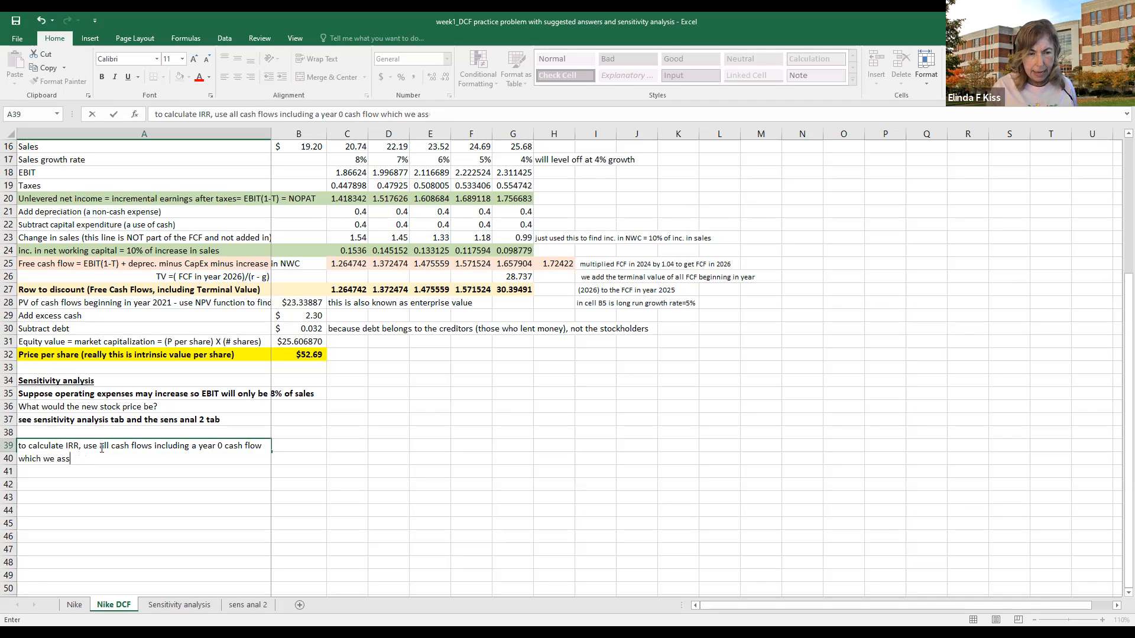
key("BackSpace")
type("may ")
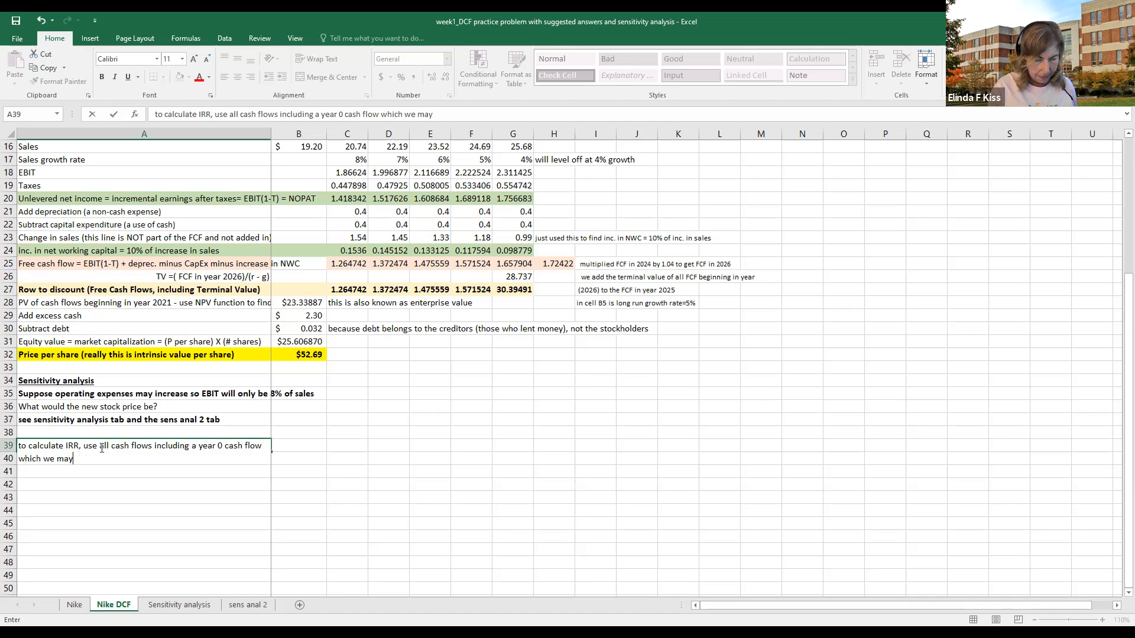
type("assu")
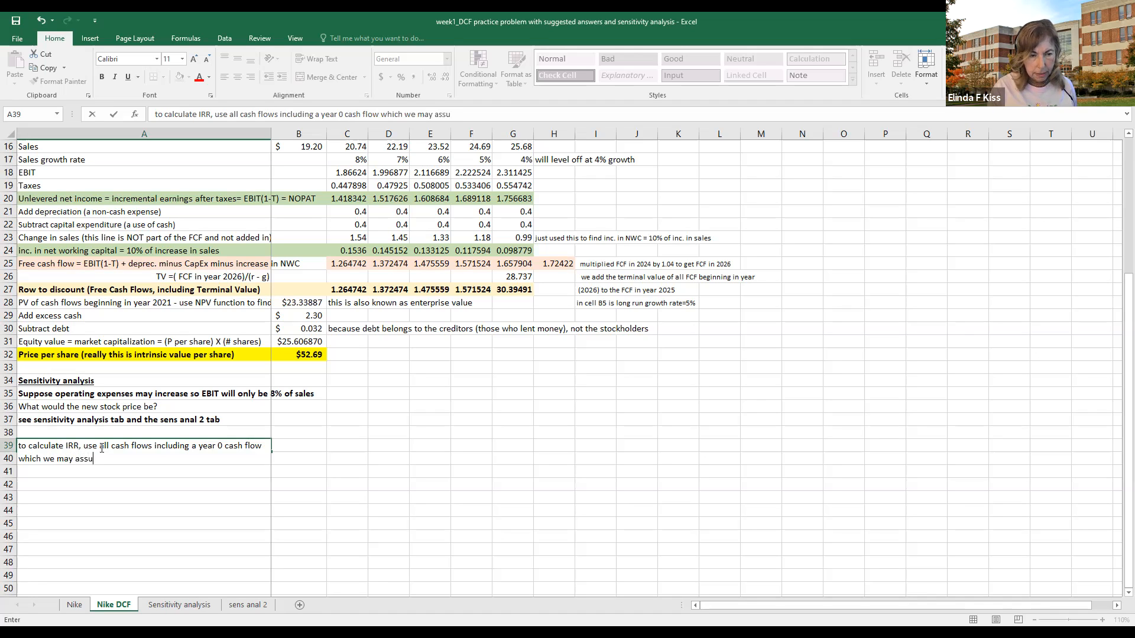
type("me is the cost")
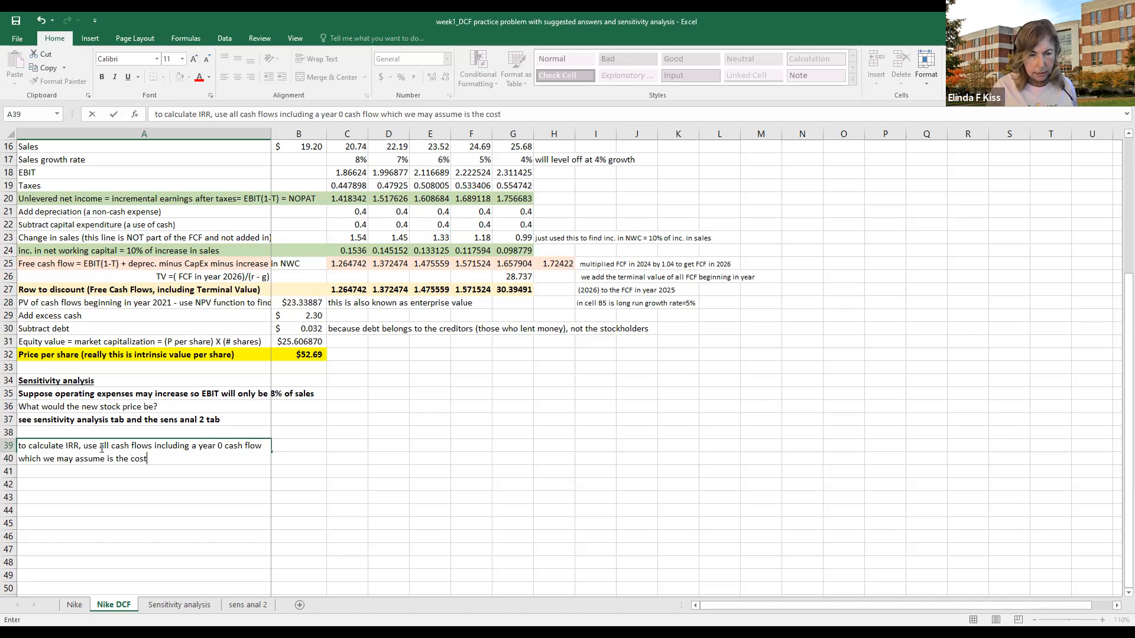
type(" of the project")
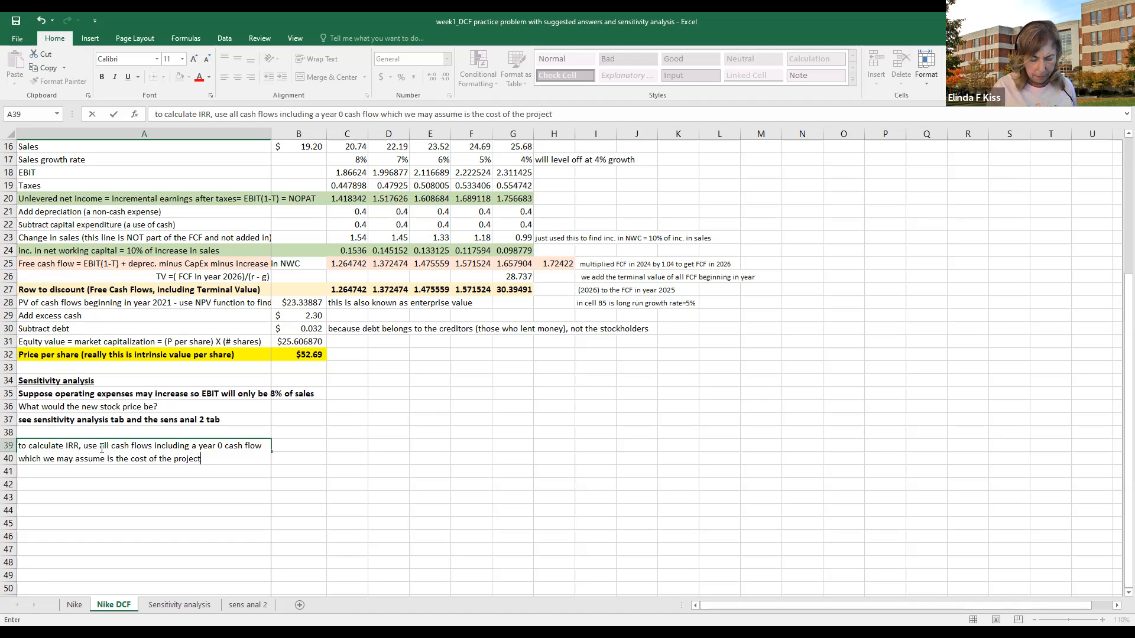
key("Return")
- Link C40 to the first discounted-row cash flow with =C27 and fill the formula across to G40
left_click(100, 447)
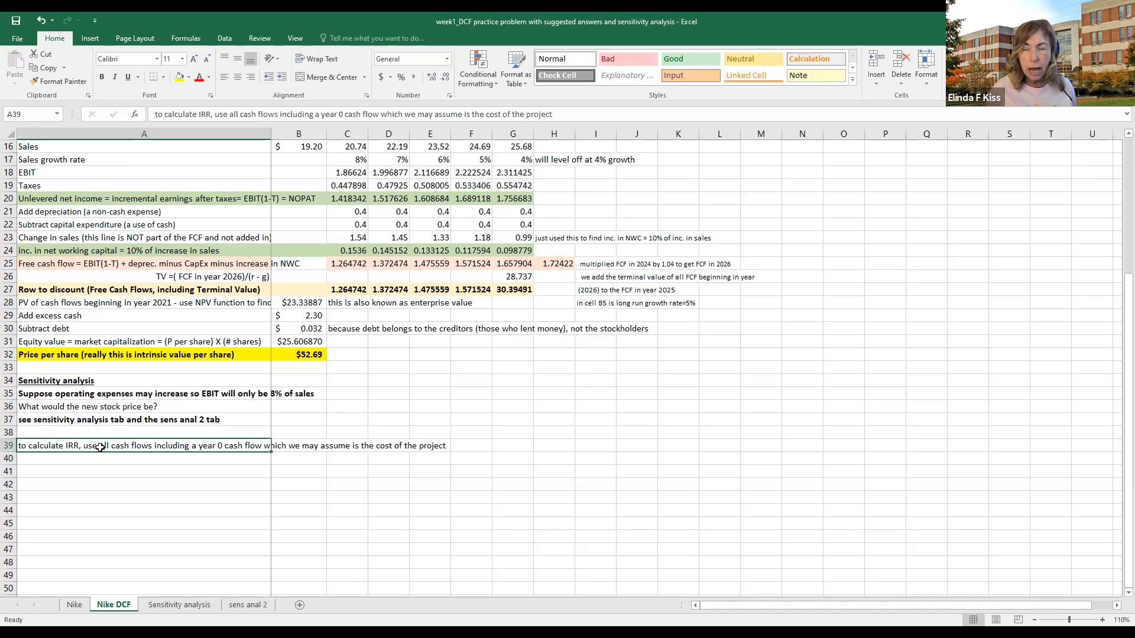
key("Down")
key("Right")
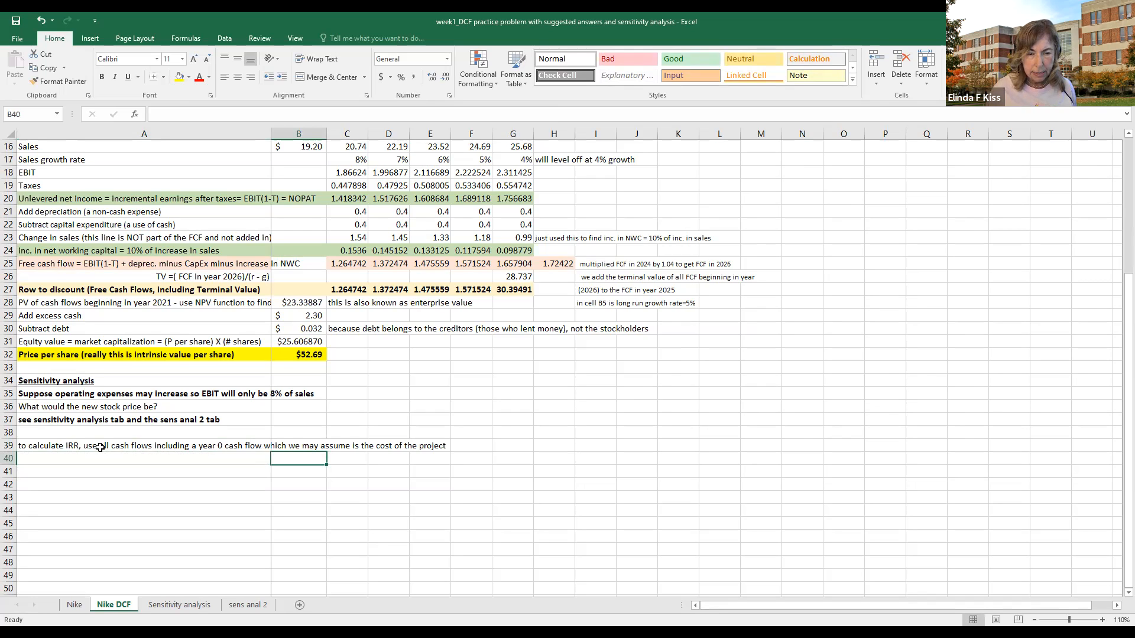
key("Right")
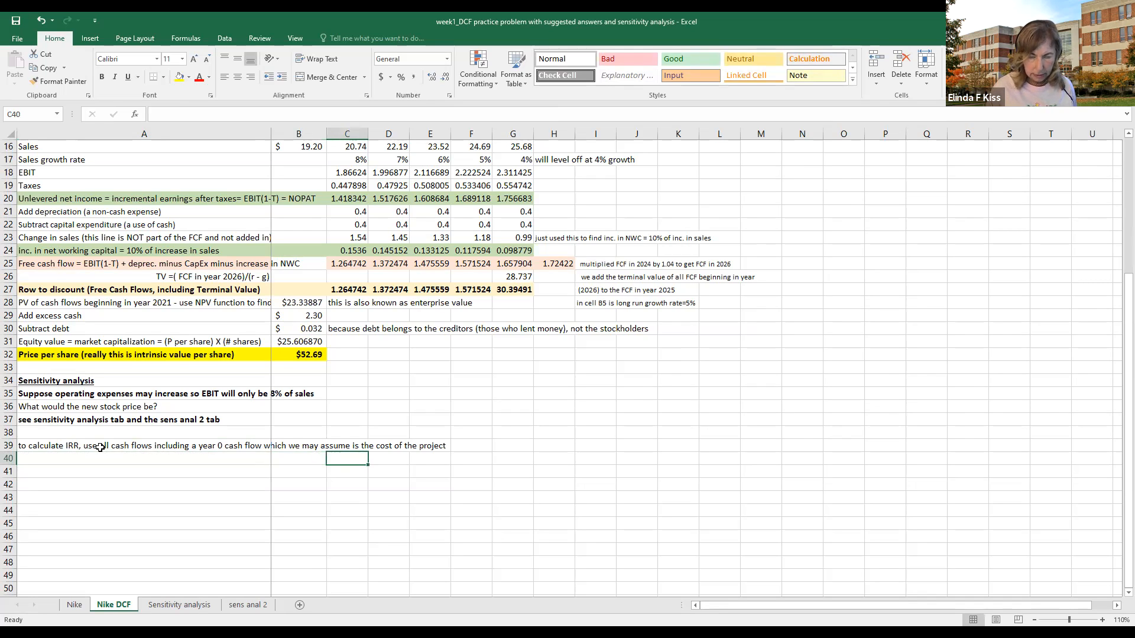
type("=")
key("Up")
key("Up")
key("Up")
key("Up")
key("Up")
key("Up")
key("Up")
key("Up")
key("Up")
key("Up")
key("Up")
key("Up")
key("Up")
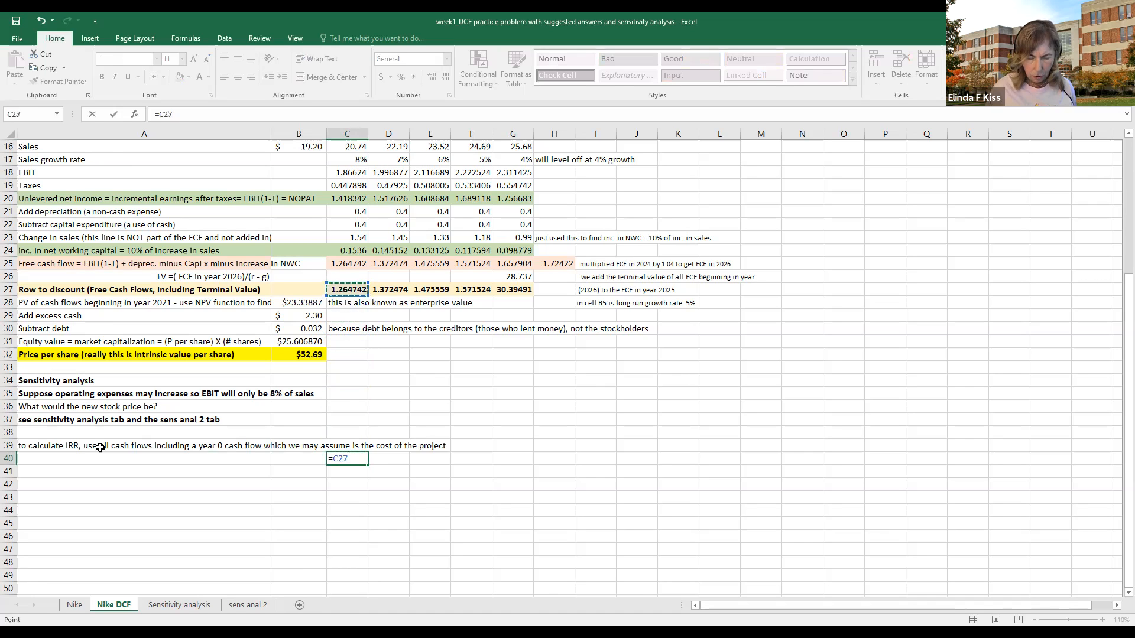
key("Return")
key("Up")
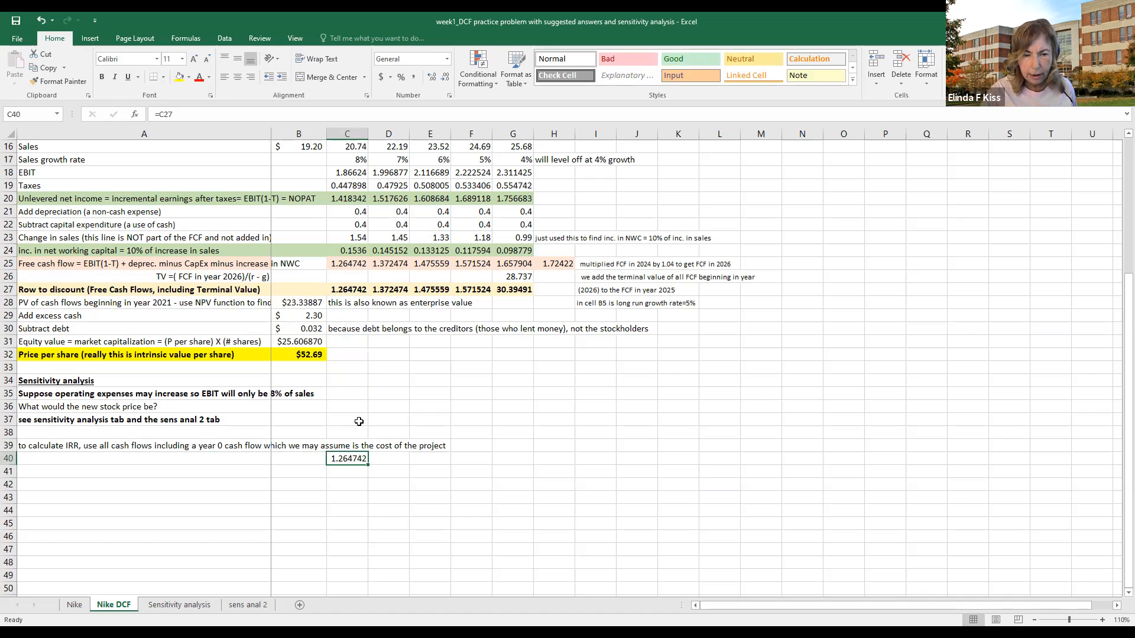
left_click_drag(367, 465, 529, 471)
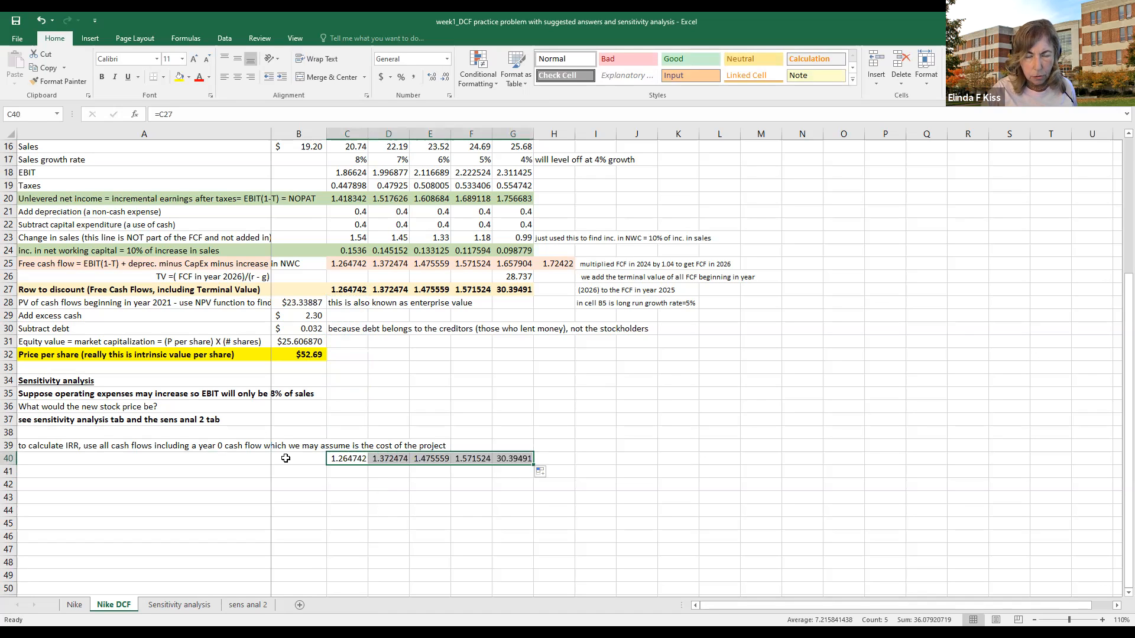
- Enter 20 in B40 as the year 0 cash flow, before the linked 2021 cash flow
left_click(285, 458)
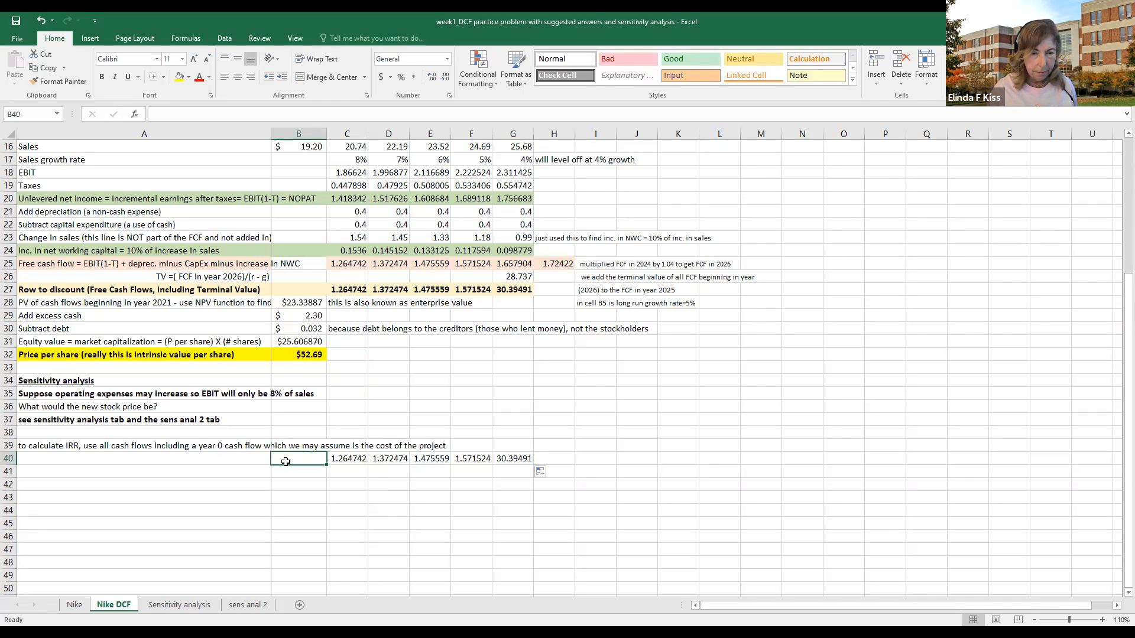
type("20")
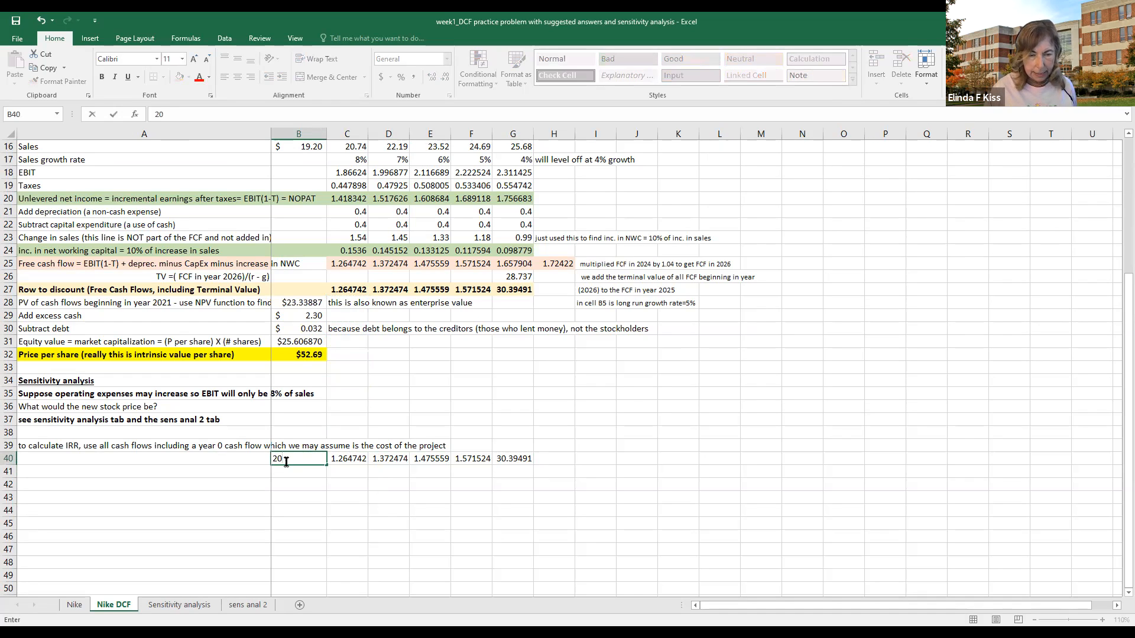
key("Return")
- Calculate the internal rate of return in A40 with the IRR function over B40:G40
key("Up")
key("Left")
scroll(285, 461, "up", 1)
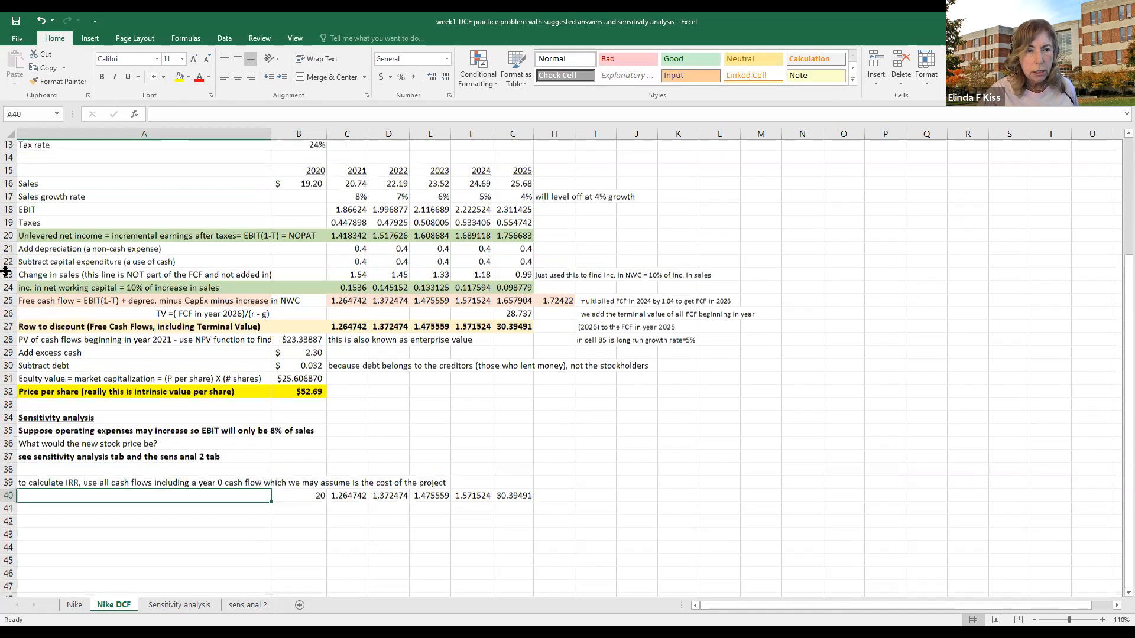
left_click(135, 115)
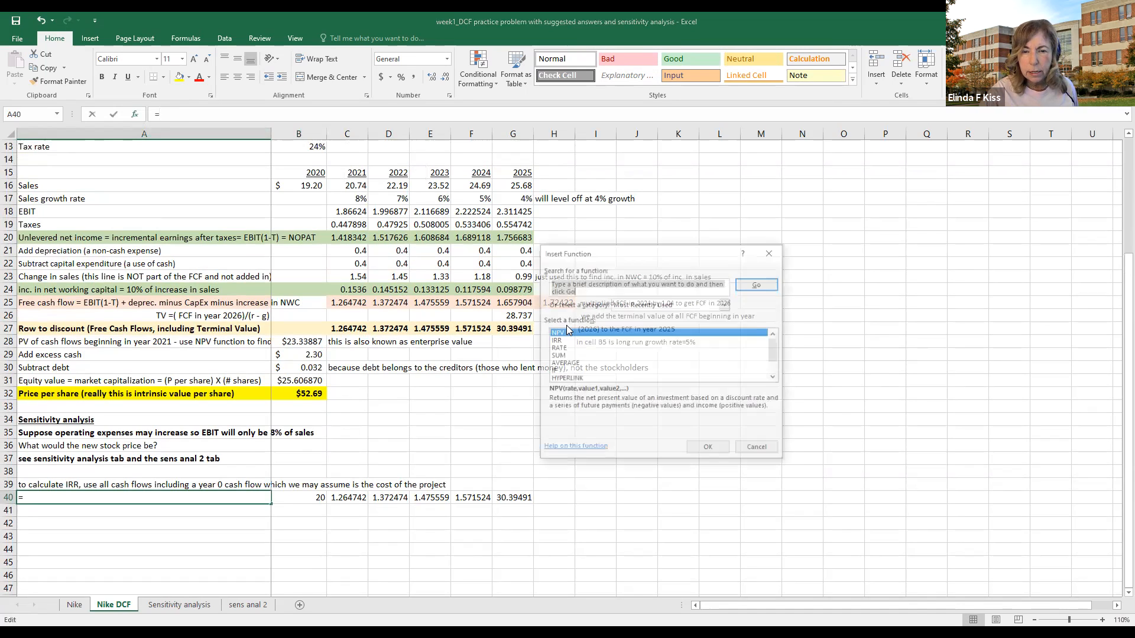
left_click(558, 341)
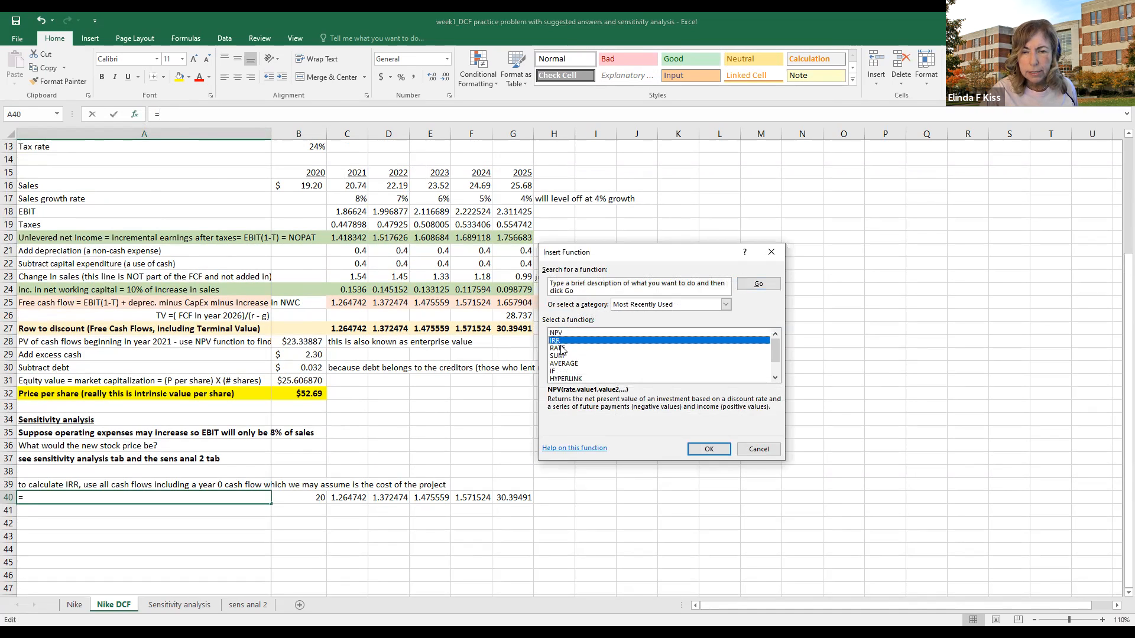
left_click(712, 450)
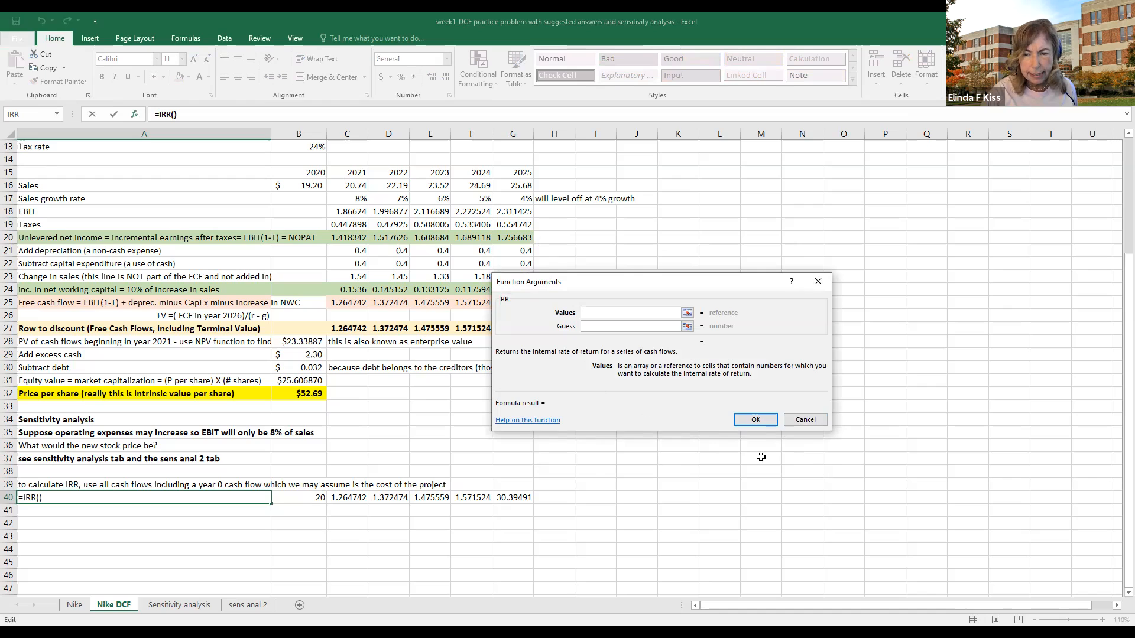
left_click(313, 499)
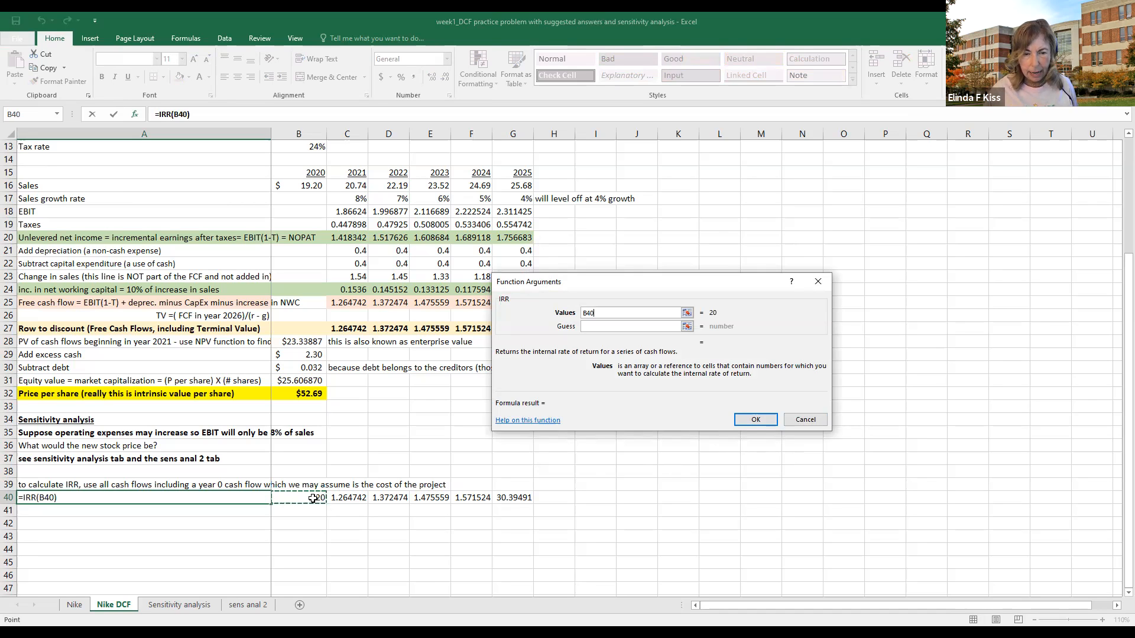
key("ctrl+shift+Right")
key("Return")
key("Up")
key("Down")
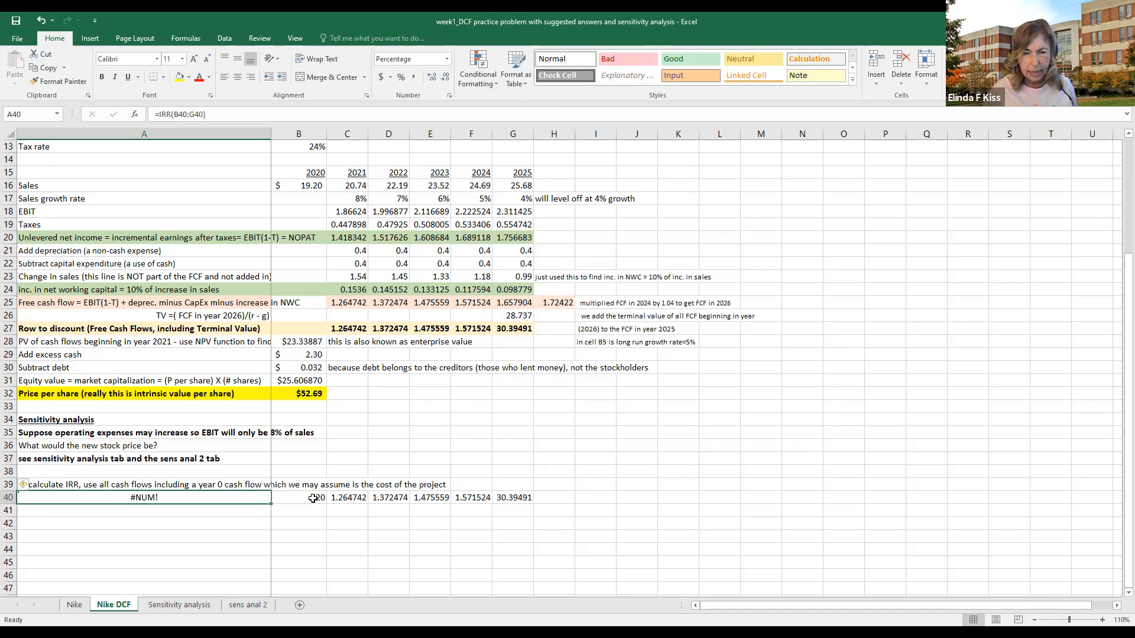
scroll(313, 498, "up", 1)
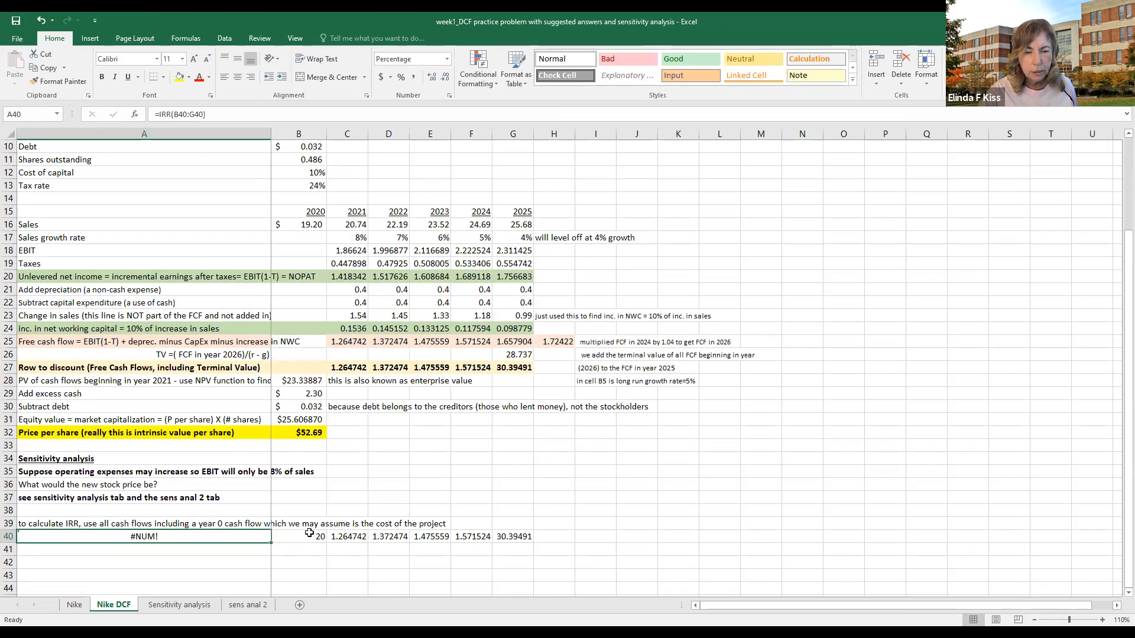
- Make the year 0 cash flow in B40 negative, setting it to -20
left_click(310, 535)
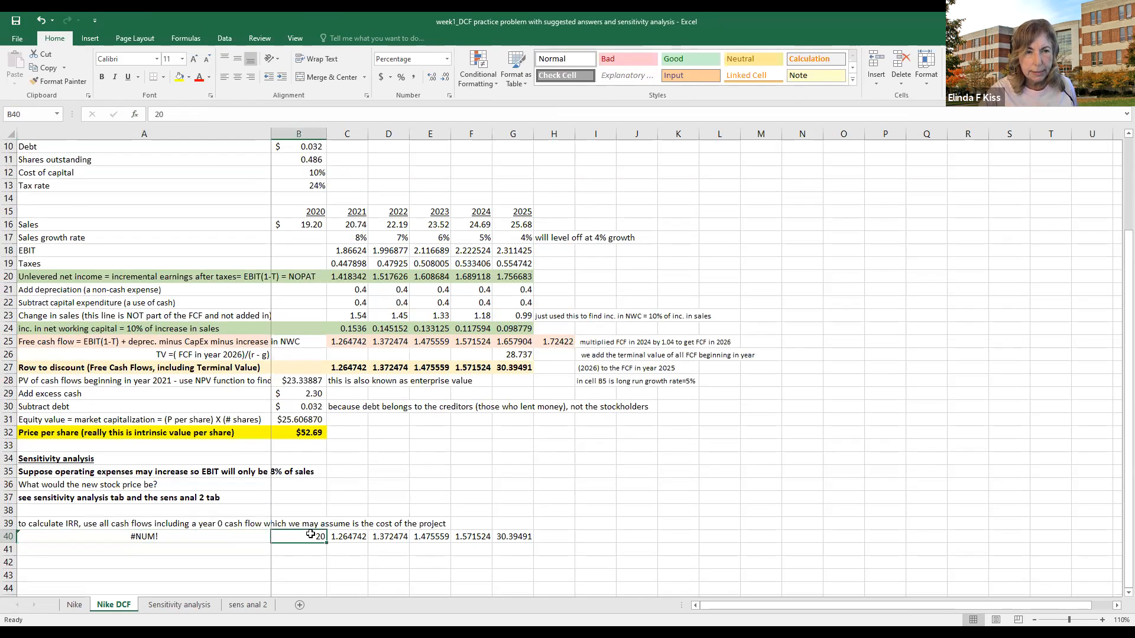
left_click(152, 115)
type("-")
key("Return")
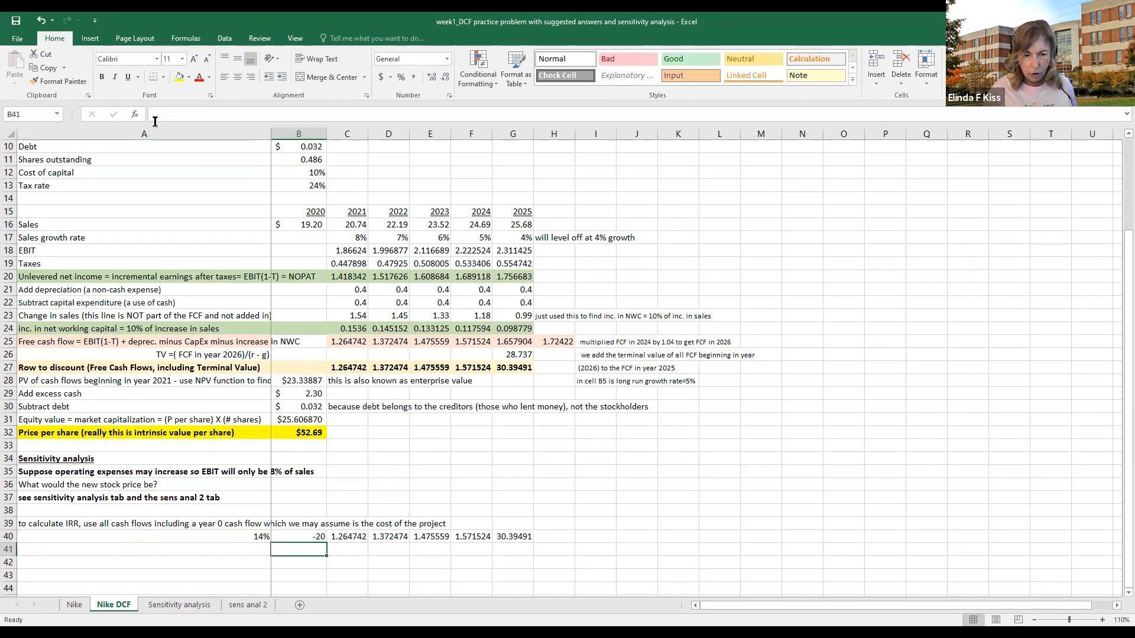
- Show the IRR percentage in A40 with two decimal places
key("Up")
key("Left")
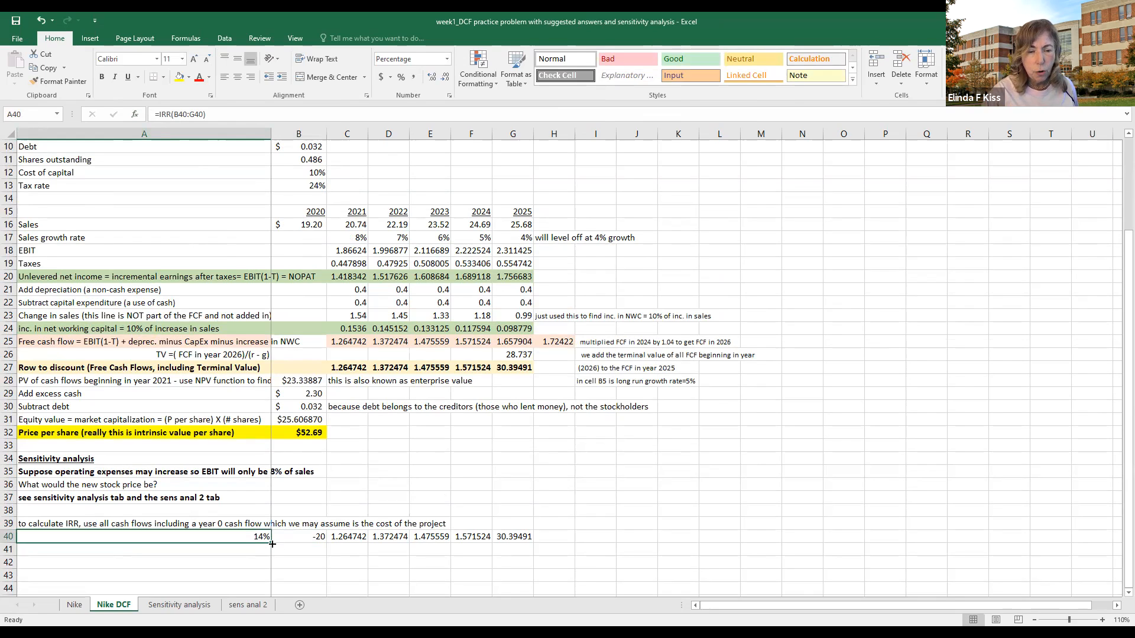
left_click(433, 80)
left_click(433, 79)
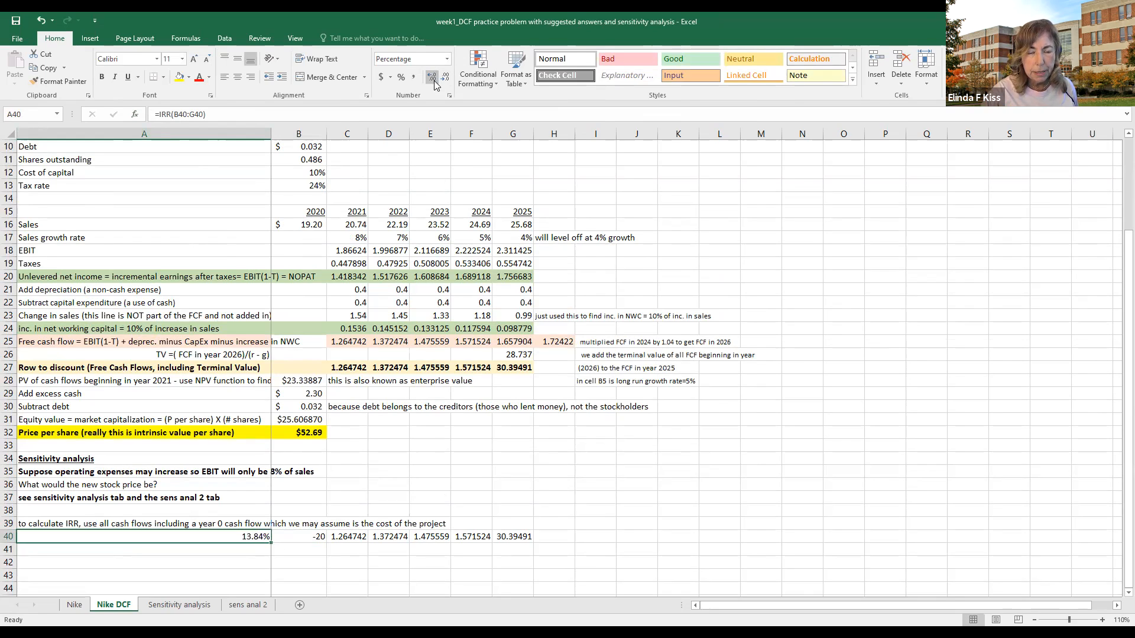
- Switch to the presentation slideshow and advance to the Sensitivity Analysis slide
left_click(582, 327)
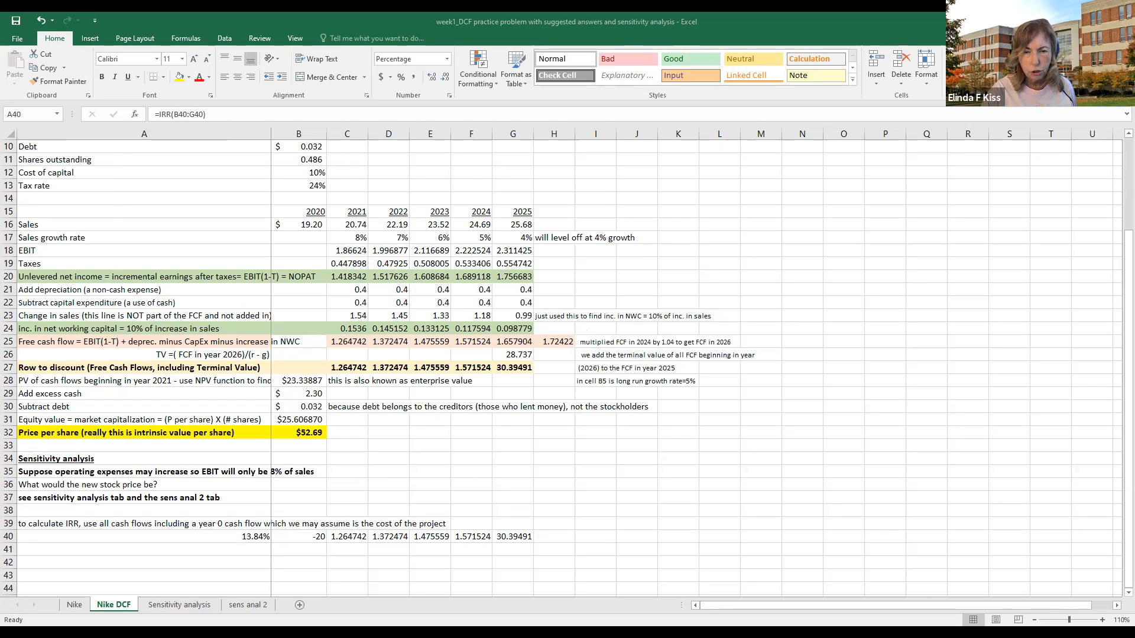
key("alt+Tab")
key("Right")
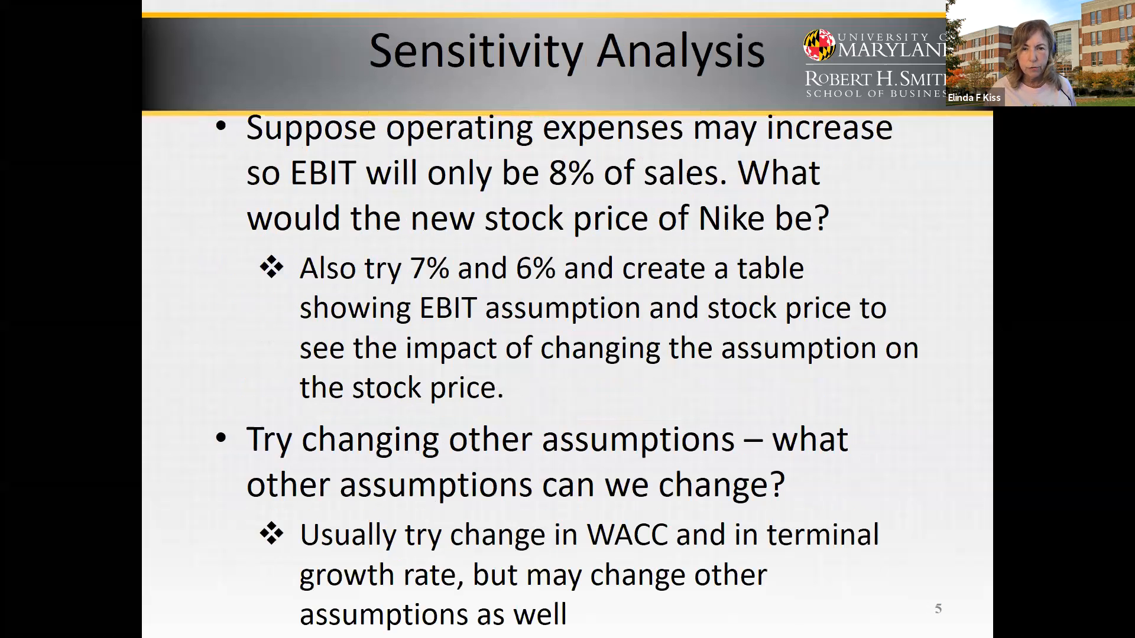